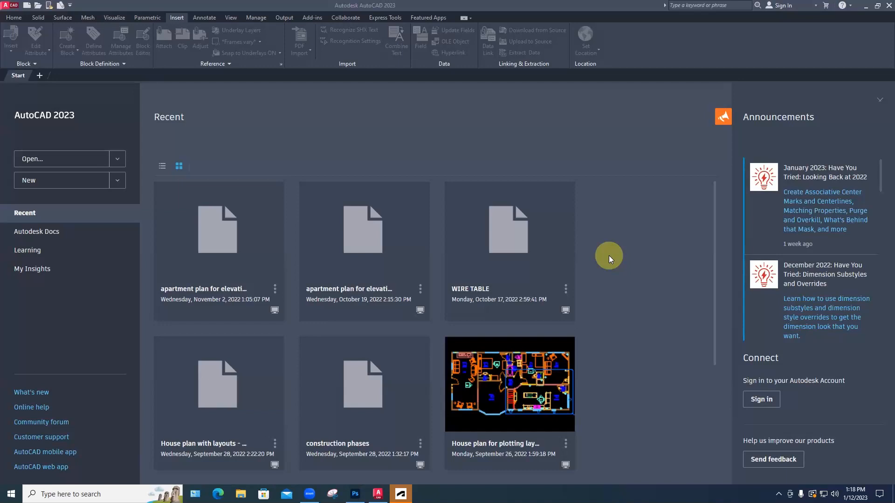
# - Start a new drawing and draw a diagonal line about 3.98 units long, rising to the right at about 39°
pyautogui.click(34, 185)
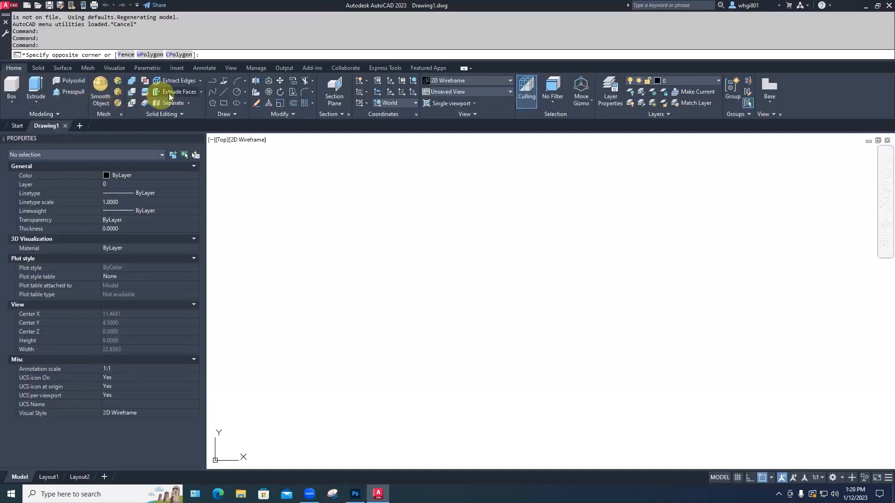
pyautogui.click(223, 93)
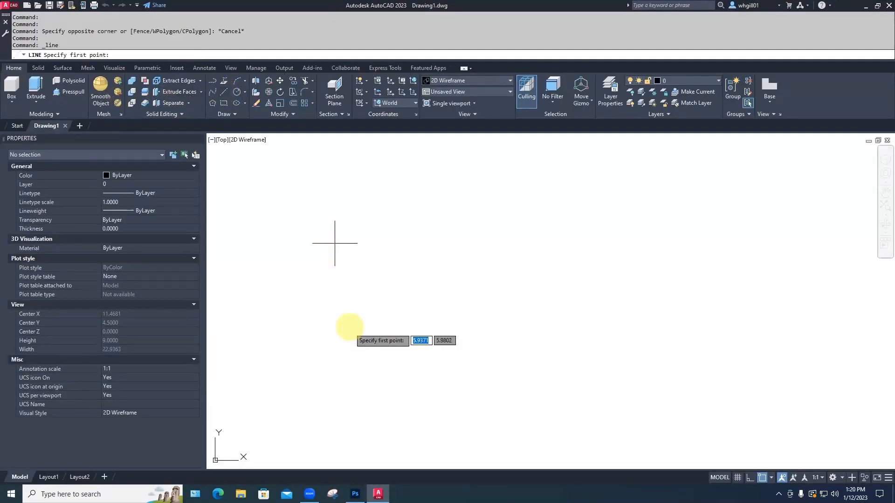
pyautogui.click(360, 322)
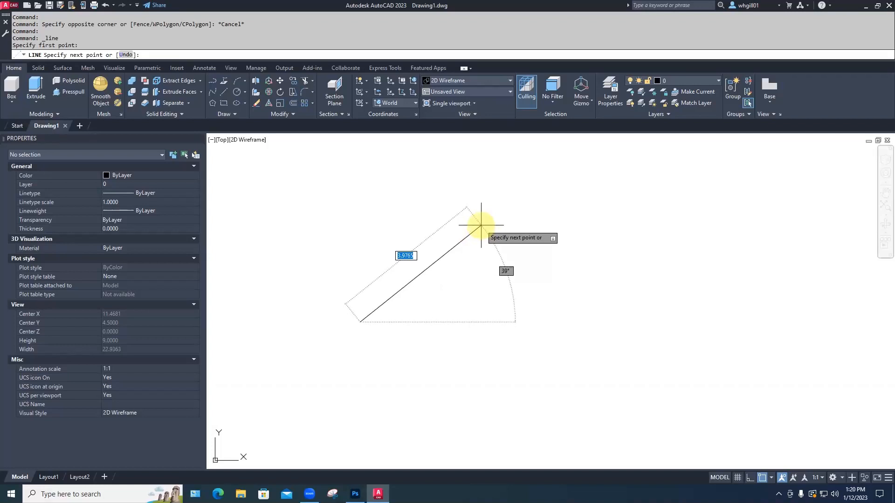
pyautogui.click(481, 226)
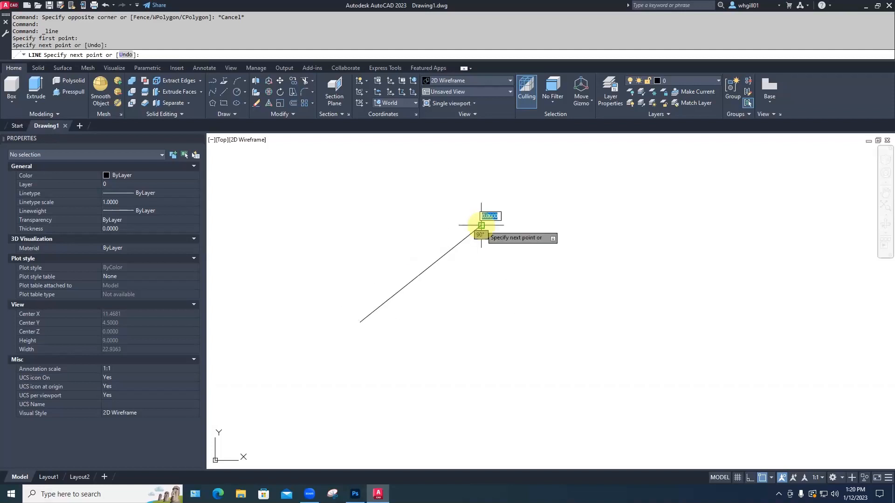
pyautogui.press('Escape')
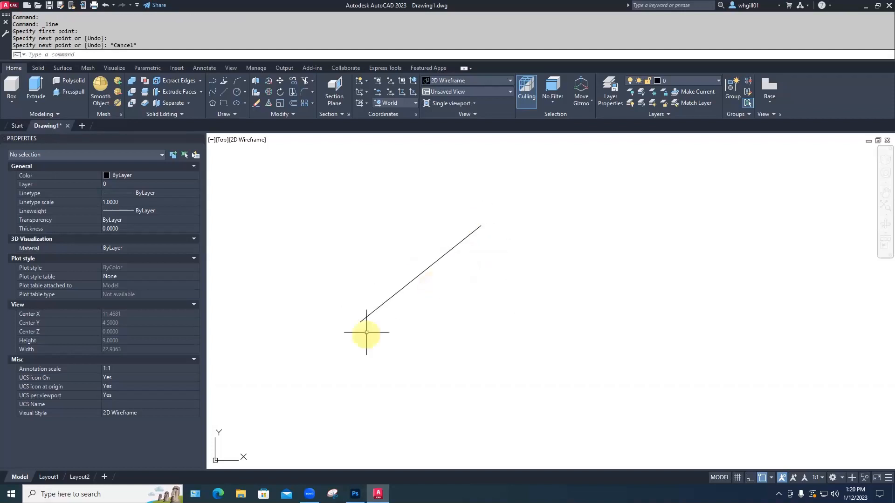
# - Stretch the line's upper endpoint to the right and slightly down, making the line about 7.77 units long
pyautogui.click(464, 236)
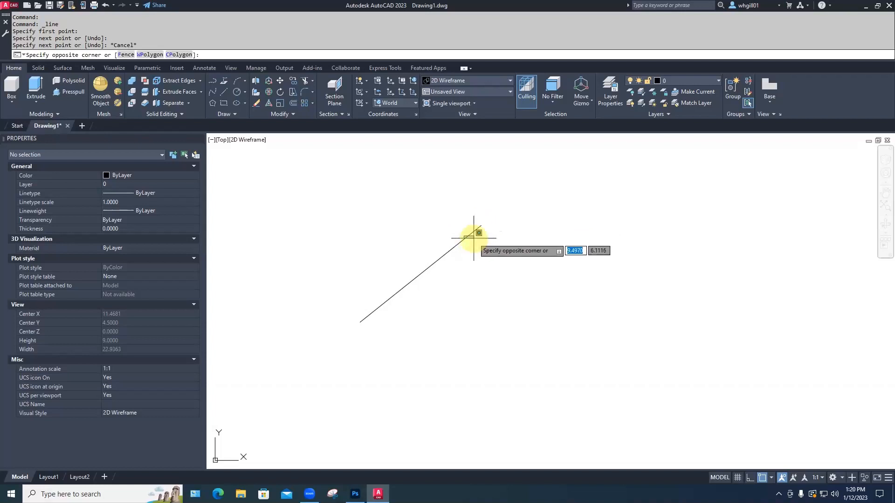
pyautogui.press('Escape')
pyautogui.press('Escape')
pyautogui.click(477, 229)
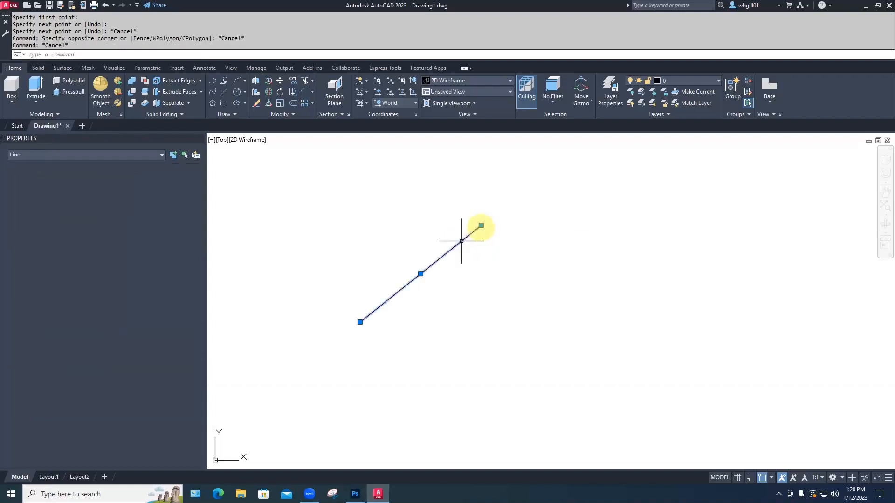
pyautogui.click(481, 225)
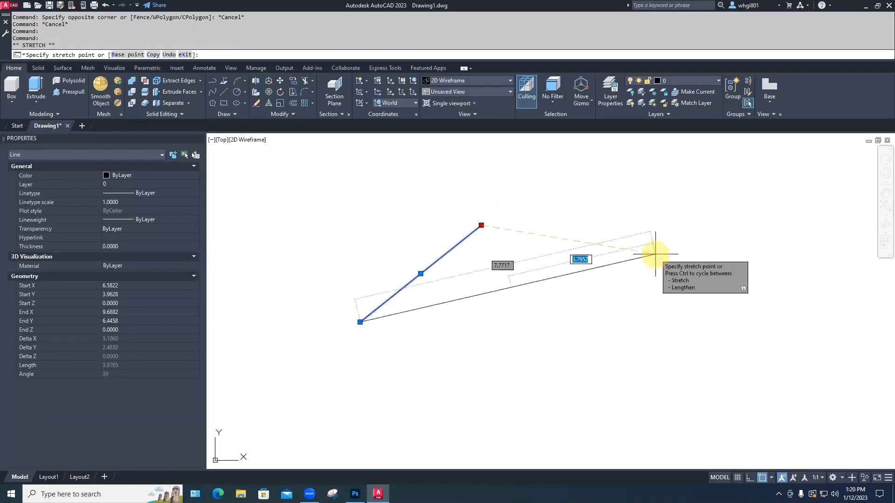
pyautogui.click(655, 254)
pyautogui.press('Escape')
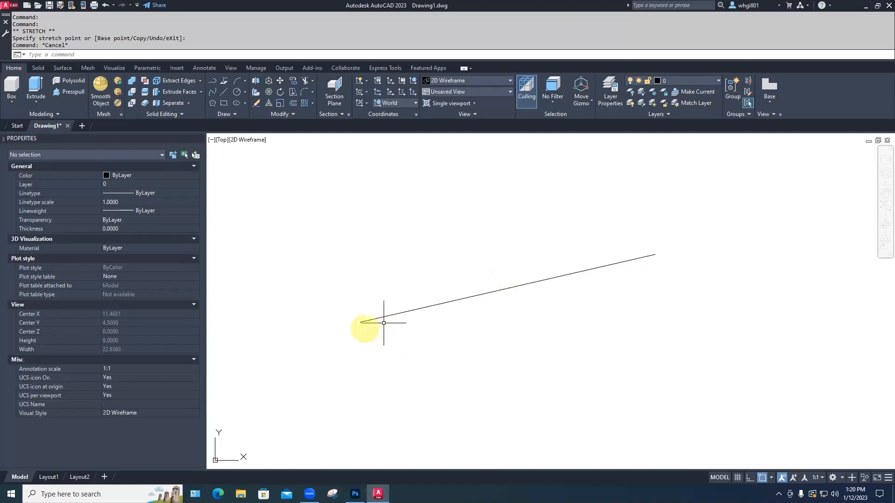
# - Move the whole line to the right and slightly down with the Move command
pyautogui.scroll(10, 384, 322)
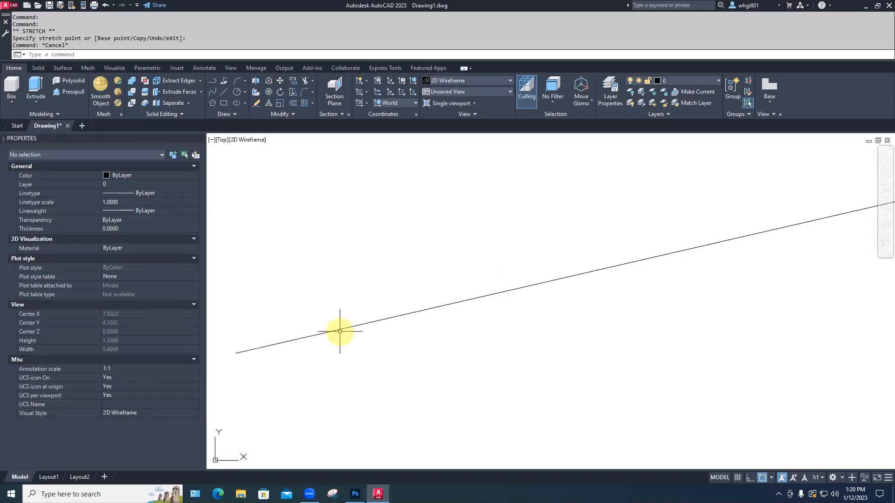
pyautogui.moveTo(341, 340); pyautogui.dragTo(364, 263)
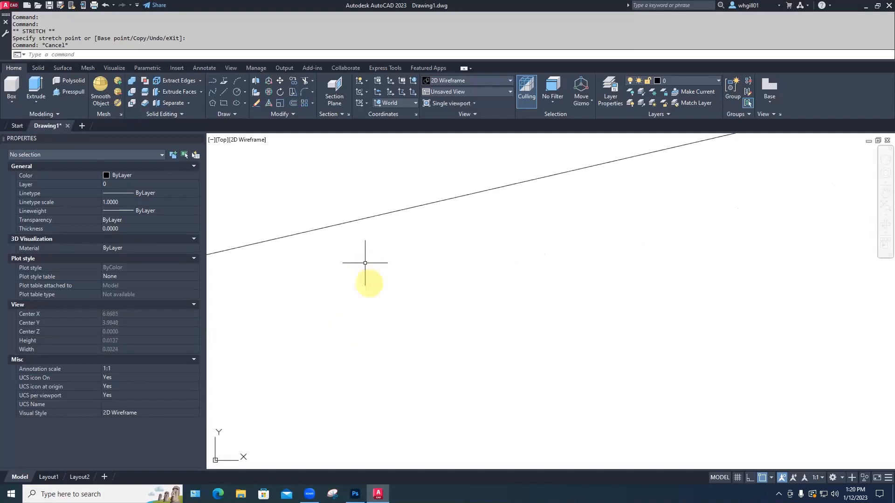
pyautogui.moveTo(373, 328)
pyautogui.mouseDown()
pyautogui.moveTo(383, 280)
pyautogui.moveTo(408, 335)
pyautogui.moveTo(396, 438)
pyautogui.mouseUp()
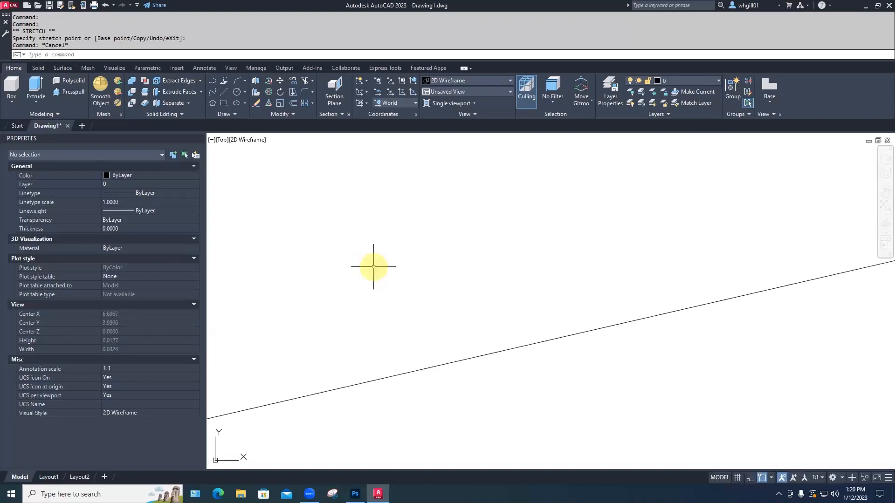
pyautogui.scroll(-8, 373, 266)
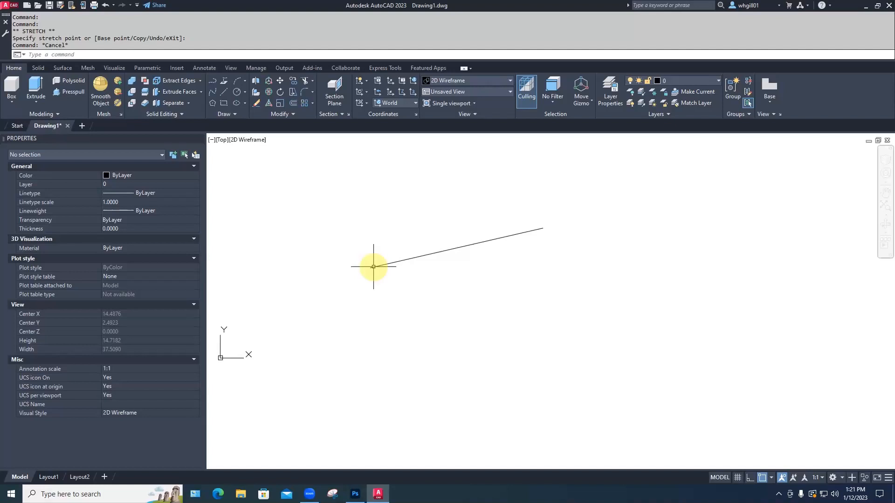
pyautogui.press('Escape')
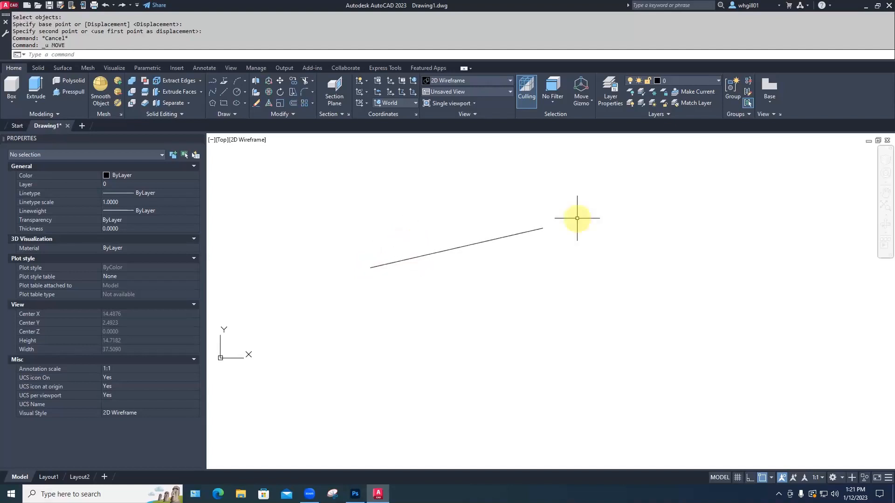
pyautogui.write('m')
pyautogui.press('Return')
pyautogui.click(506, 234)
pyautogui.press('Return')
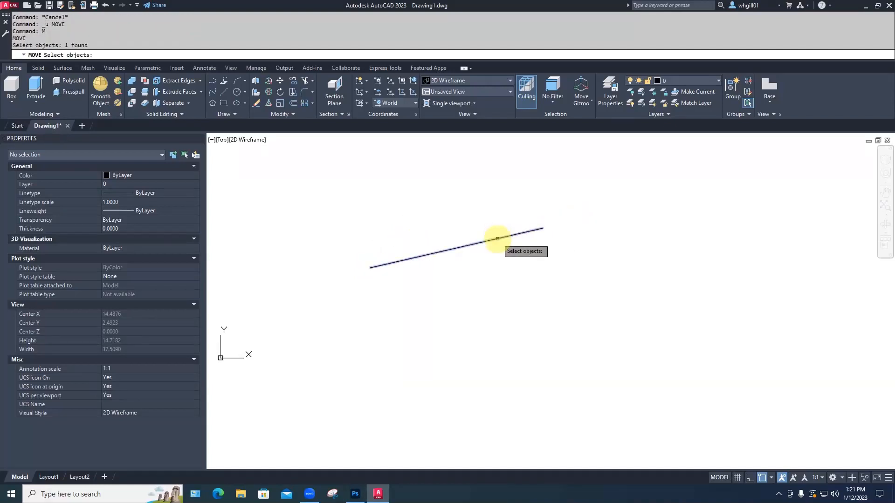
pyautogui.click(498, 246)
pyautogui.click(648, 271)
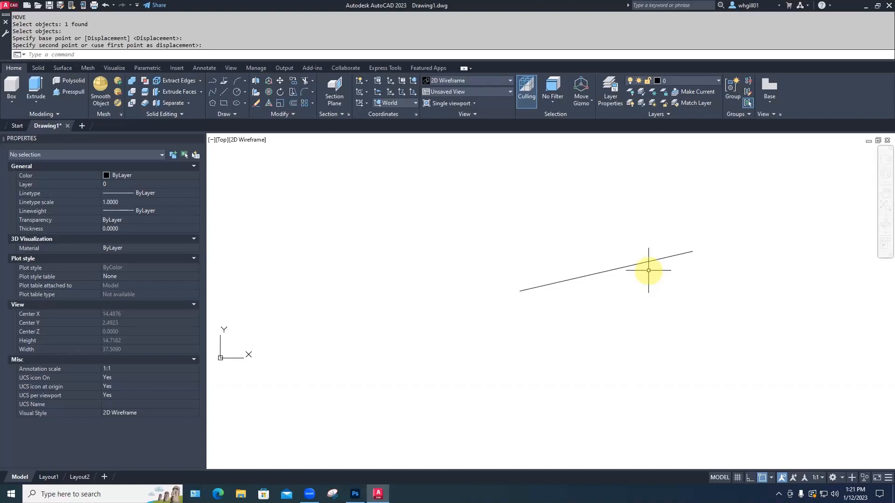
# - Quit AutoCAD without saving the changes to Drawing1.dwg
pyautogui.click(881, 7)
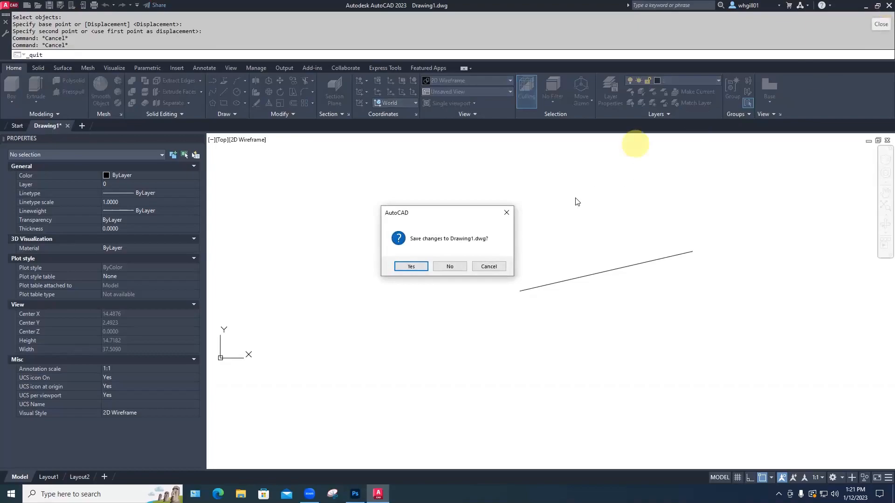
pyautogui.click(451, 267)
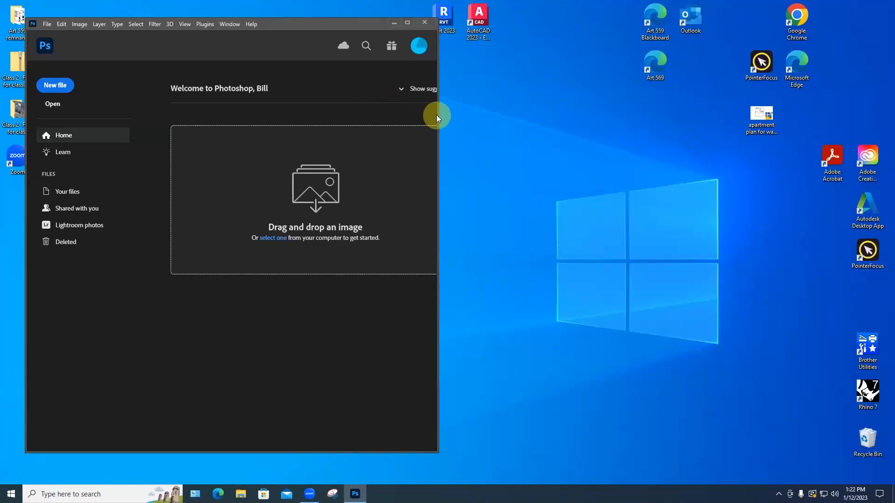
# - Maximize Photoshop and create a 7 x 5 inch document at 300 pixels/inch in RGB Color with a white background
pyautogui.click(406, 23)
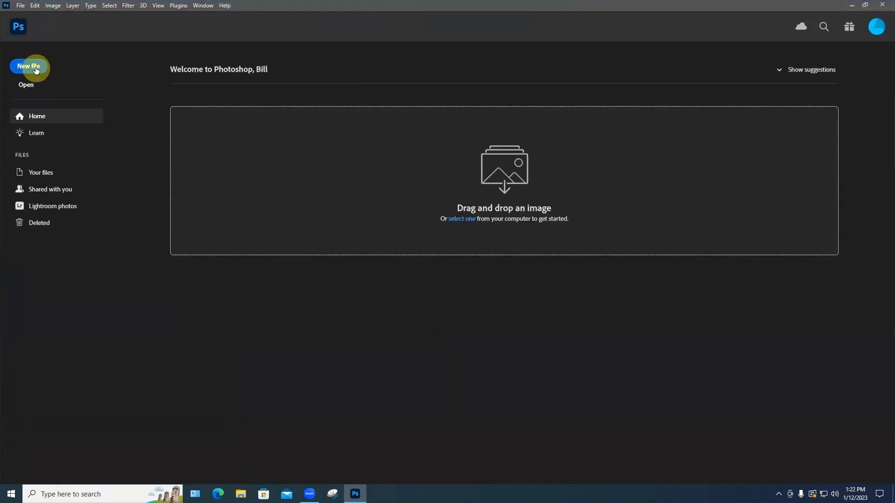
pyautogui.click(29, 67)
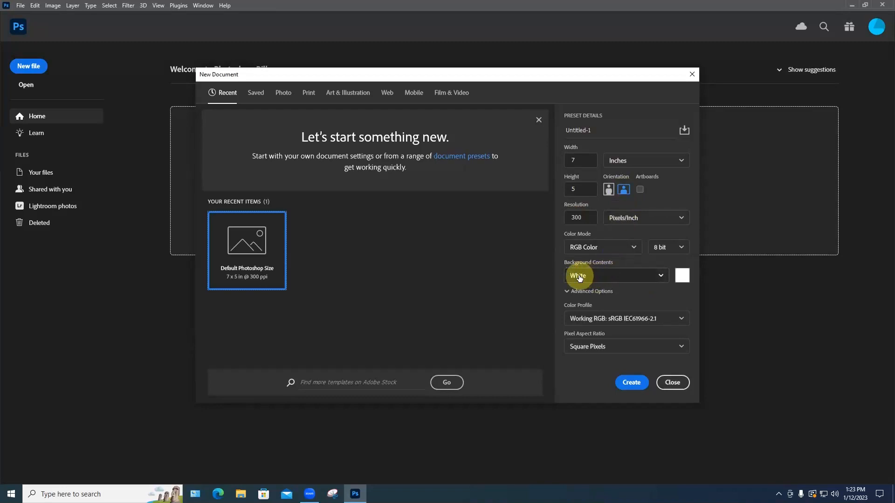
pyautogui.click(631, 382)
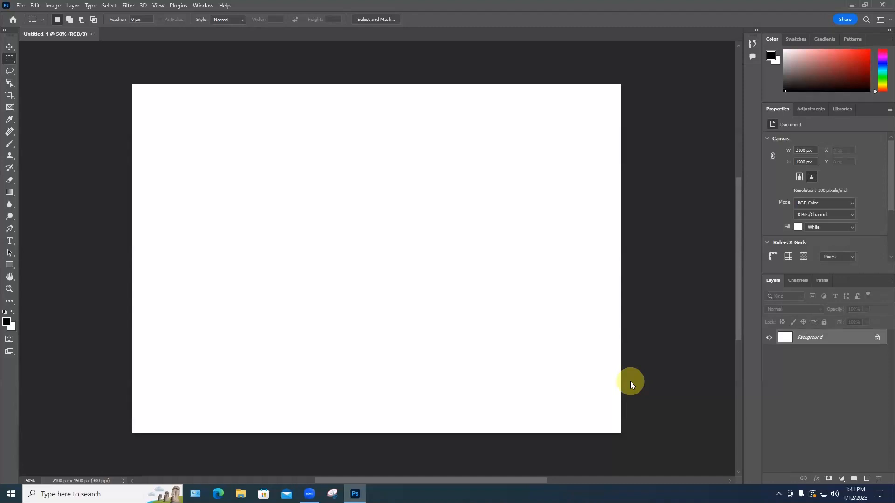
# - Add a new empty layer above the Background, keeping Normal mode and 100% opacity
pyautogui.click(72, 5)
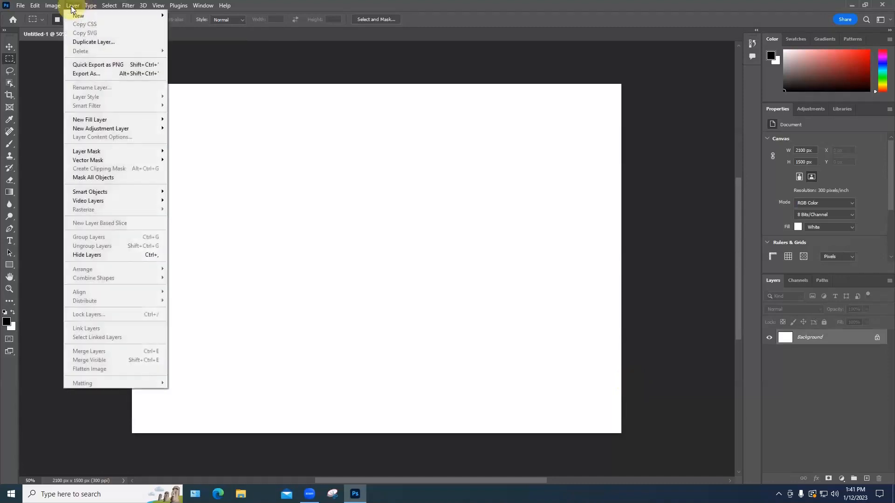
pyautogui.moveTo(77, 16)
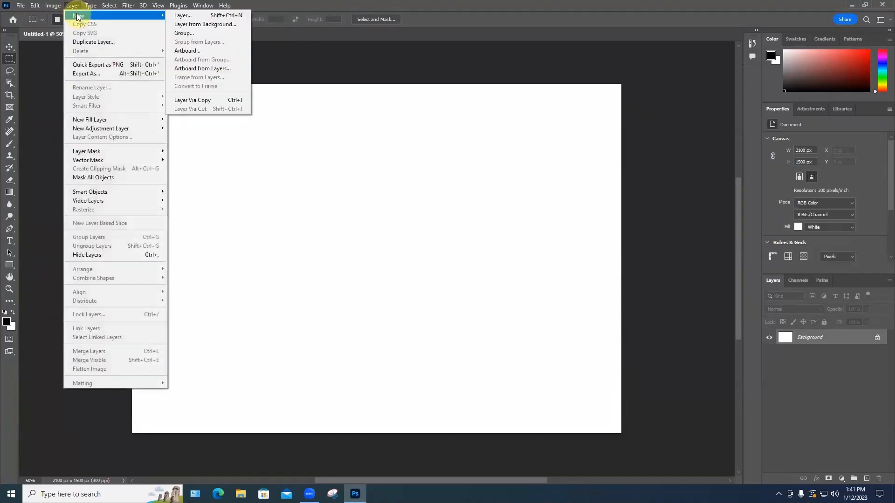
pyautogui.click(193, 15)
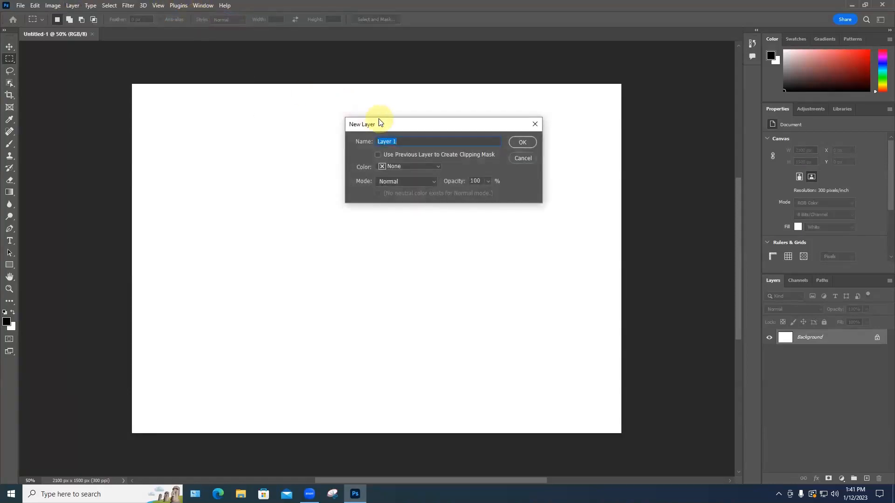
pyautogui.click(522, 142)
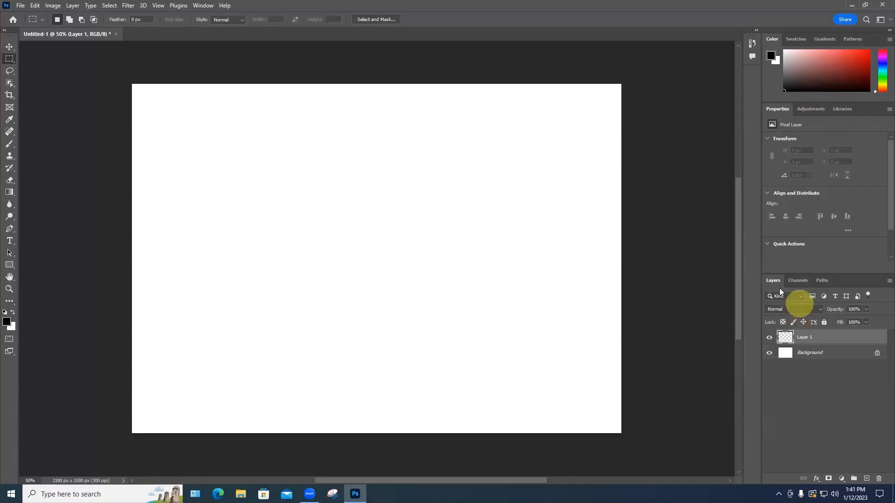
# - Undock the Layers panel so it floats over the canvas, and hide the Background layer
pyautogui.click(888, 281)
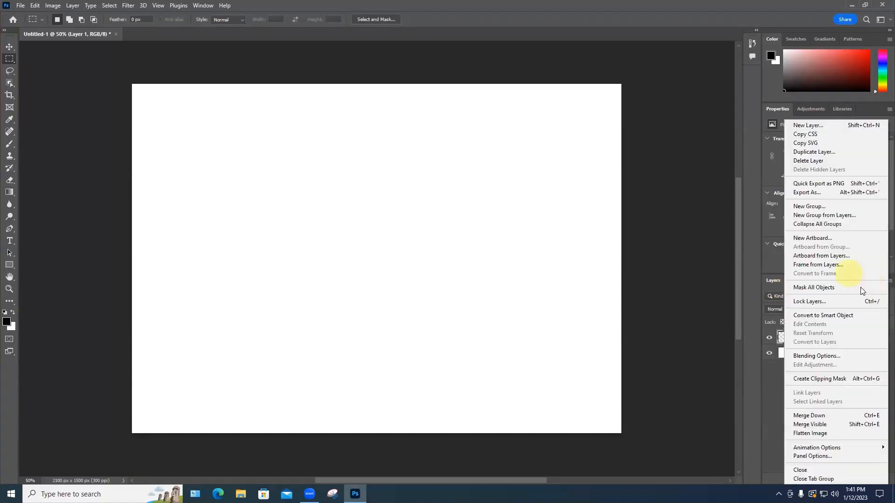
pyautogui.click(708, 314)
pyautogui.moveTo(844, 278); pyautogui.dragTo(682, 59)
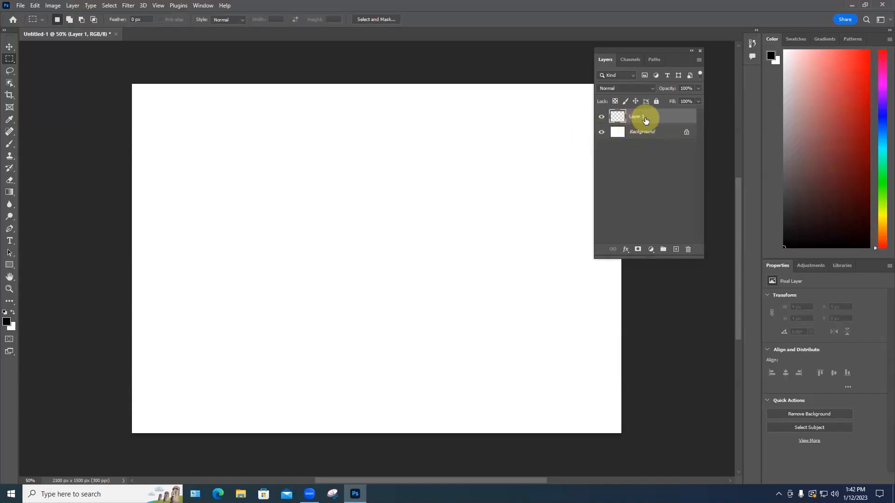
pyautogui.click(600, 134)
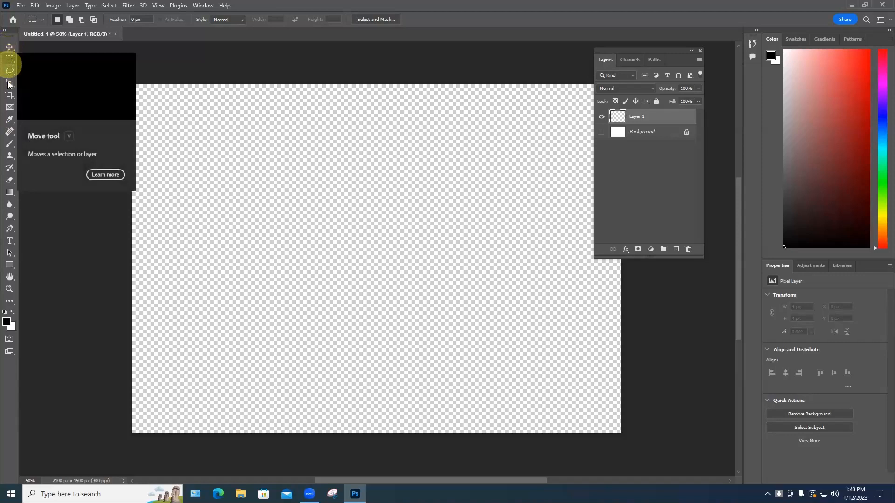
# - Draw a dot and a short, nearly horizontal black stroke on Layer 1 with the Pencil tool
pyautogui.scroll(-1, 10, 117)
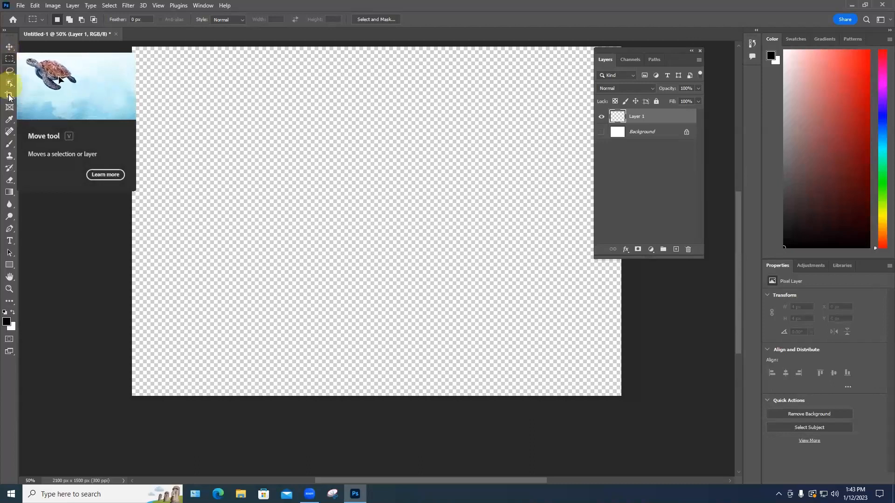
pyautogui.click(8, 146)
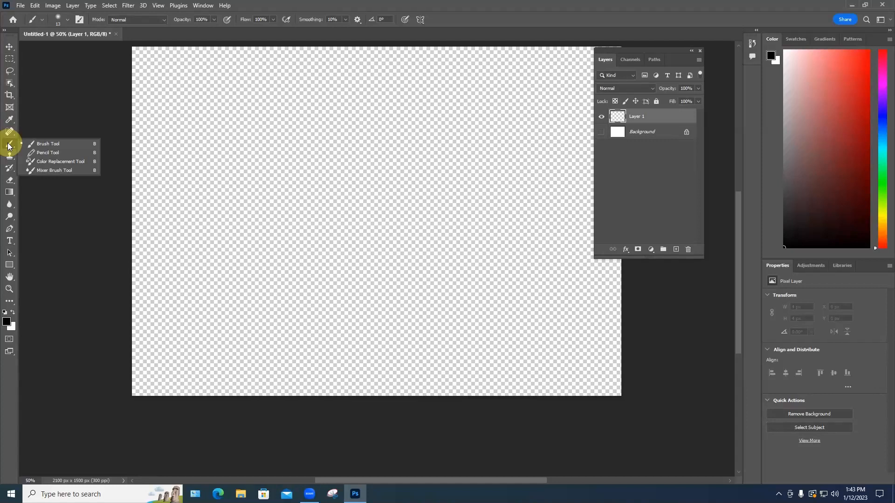
pyautogui.click(48, 152)
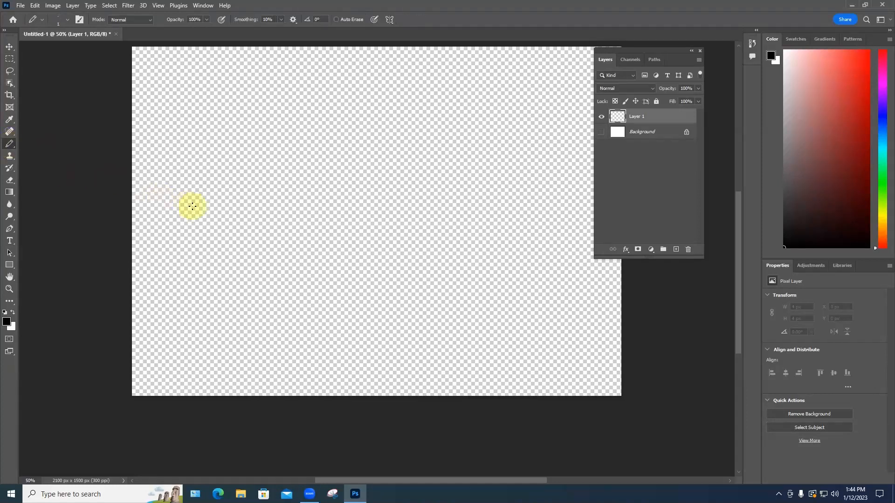
pyautogui.click(227, 241)
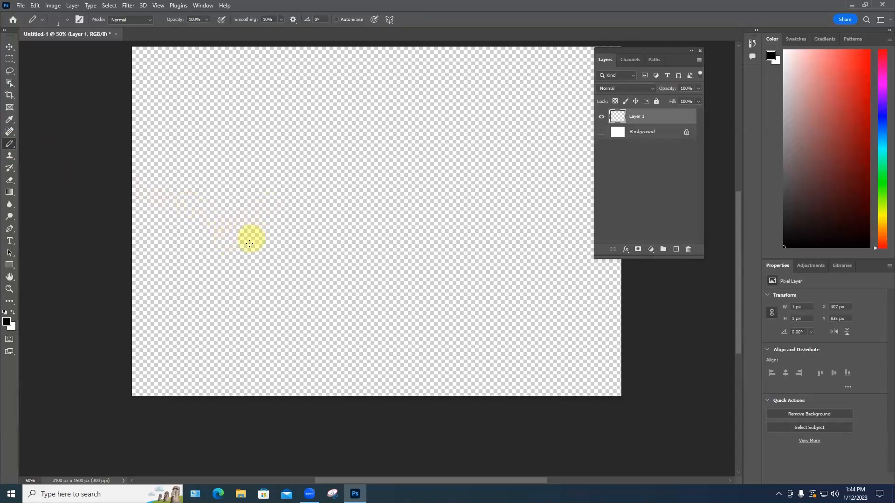
pyautogui.moveTo(294, 191); pyautogui.dragTo(343, 188)
# - Set the Pencil tool's brush size to 44 px
pyautogui.rightClick(303, 219)
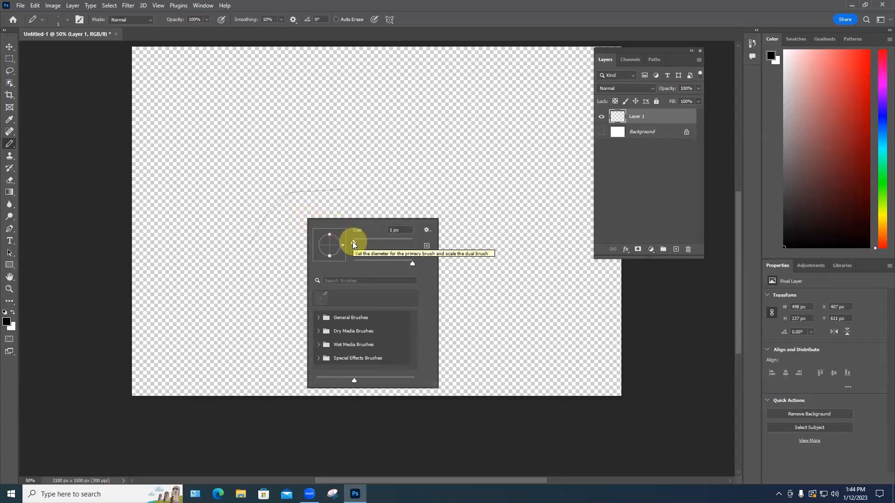
pyautogui.moveTo(353, 242); pyautogui.dragTo(366, 243)
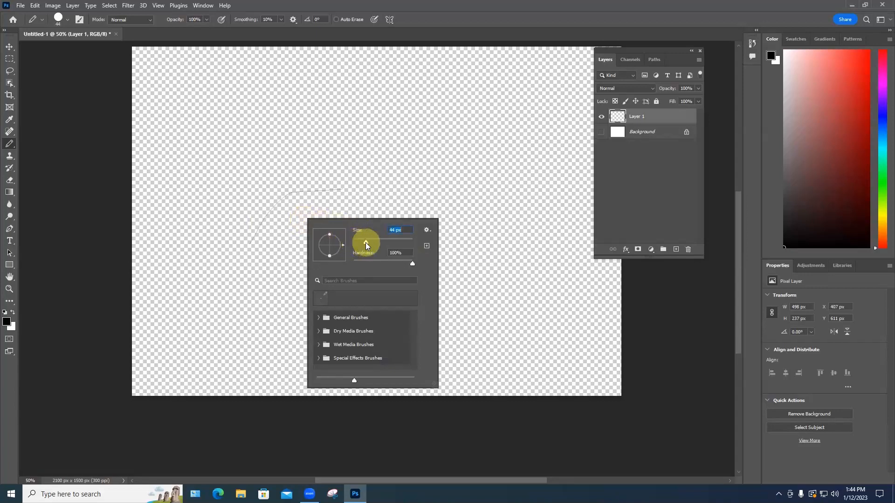
pyautogui.click(233, 200)
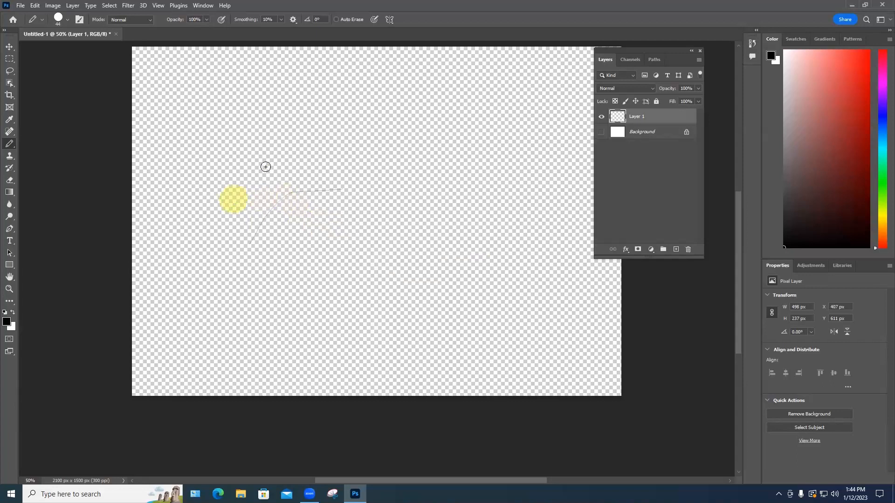
# - Draw a thick, wavy black stroke on Layer 1 above the thin line with the Pencil tool
pyautogui.moveTo(233, 200)
pyautogui.mouseDown()
pyautogui.moveTo(266, 166)
pyautogui.moveTo(389, 169)
pyautogui.mouseUp()
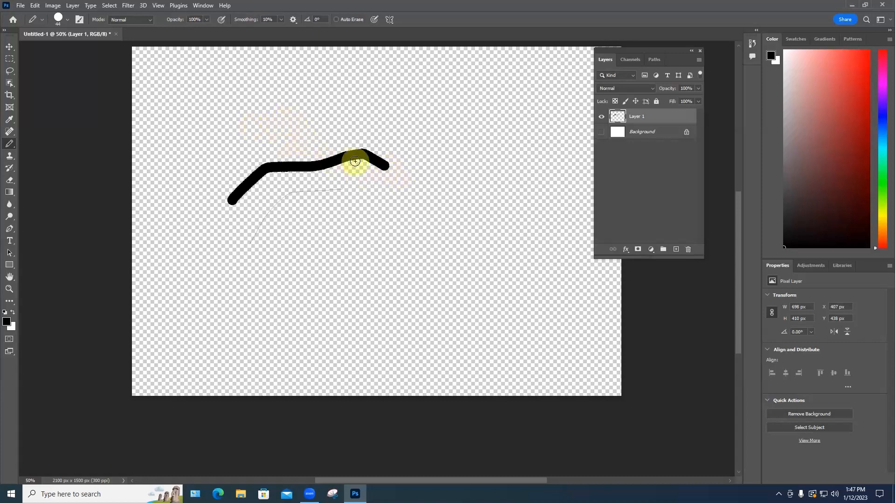
pyautogui.scroll(2, 355, 161)
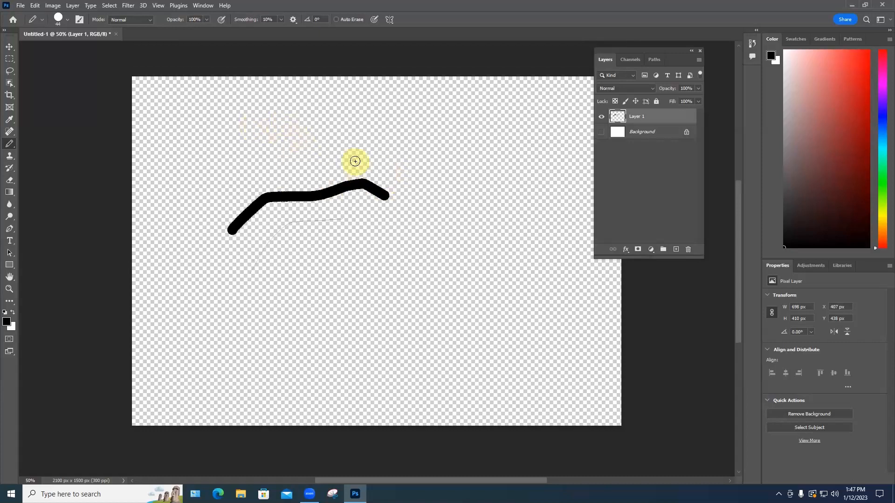
pyautogui.scroll(1, 355, 161)
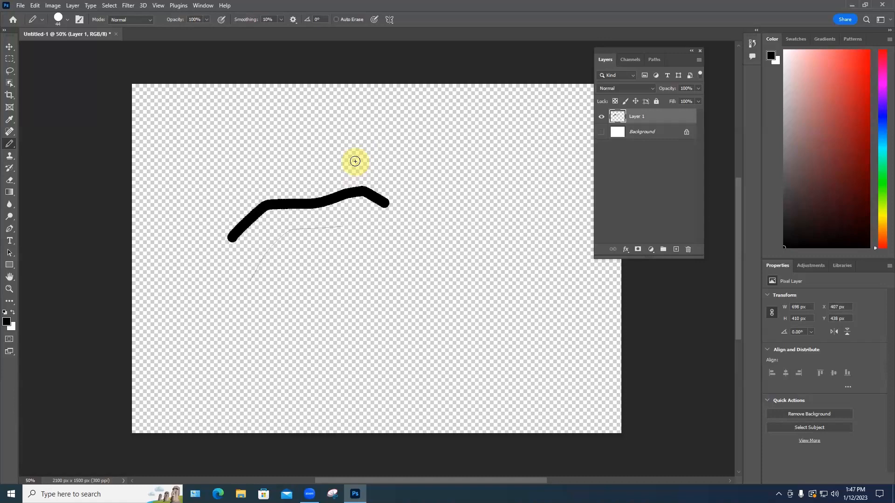
# - Open the preferences and look through the General, Workspace and Tools settings
pyautogui.click(35, 6)
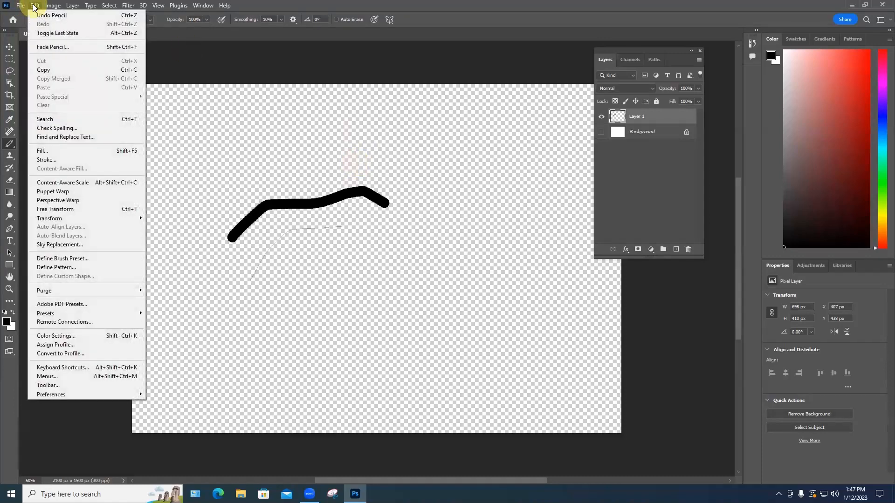
pyautogui.moveTo(53, 395)
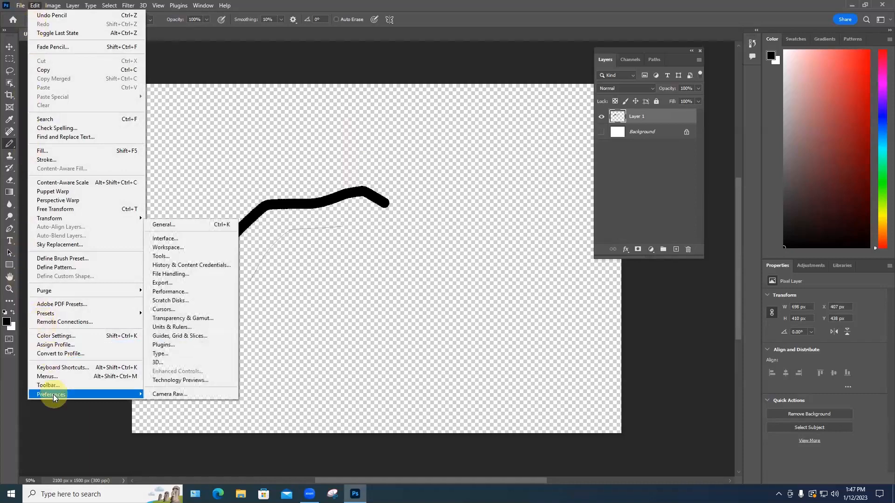
pyautogui.click(164, 224)
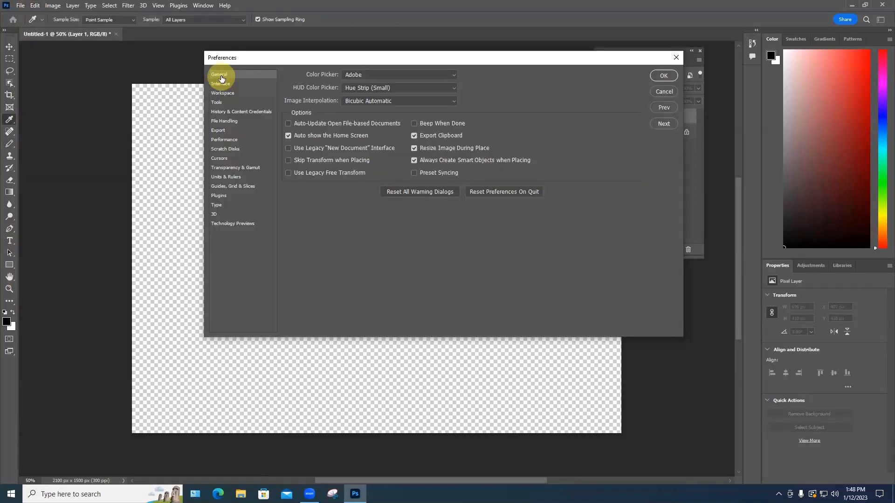
pyautogui.click(221, 94)
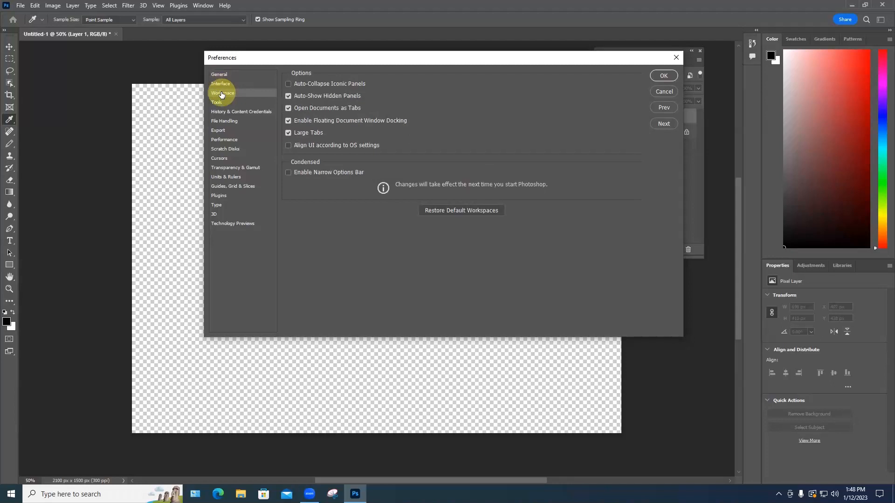
pyautogui.click(221, 103)
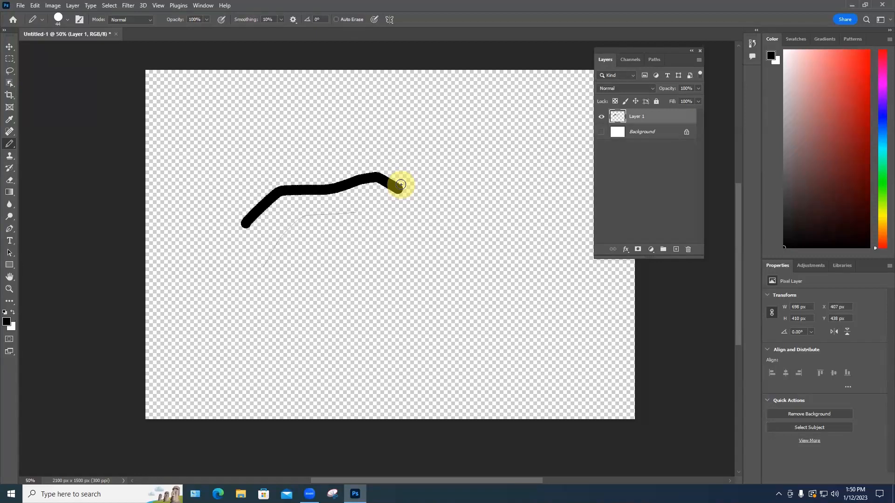
# - Examine the thick stroke's edges at 300% magnification, then fit the whole document back in view
pyautogui.hotkey('ctrl', '+')
pyautogui.hotkey('ctrl', '+')
pyautogui.hotkey('ctrl', '+')
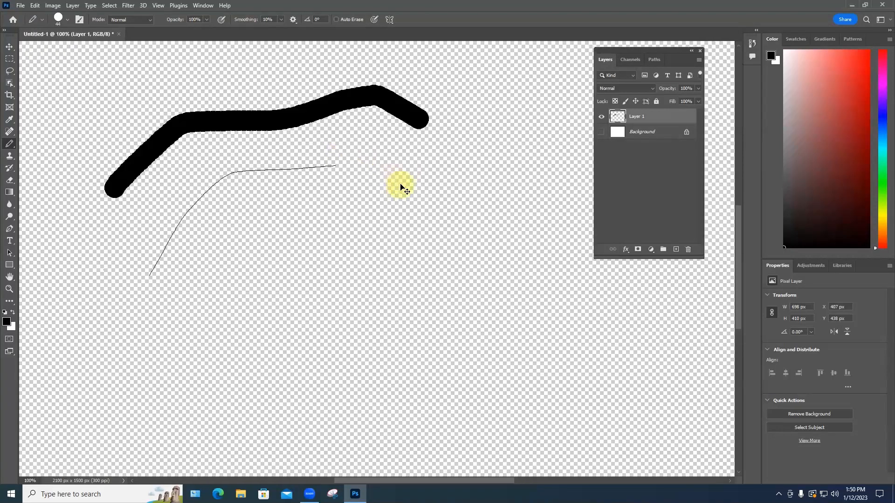
pyautogui.hotkey('ctrl', '+')
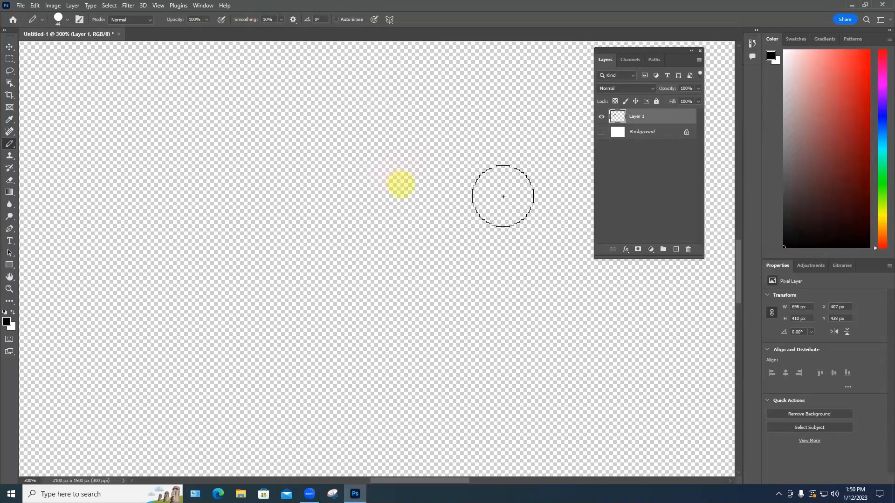
pyautogui.moveTo(737, 272)
pyautogui.mouseDown()
pyautogui.moveTo(746, 187)
pyautogui.moveTo(746, 212)
pyautogui.mouseUp()
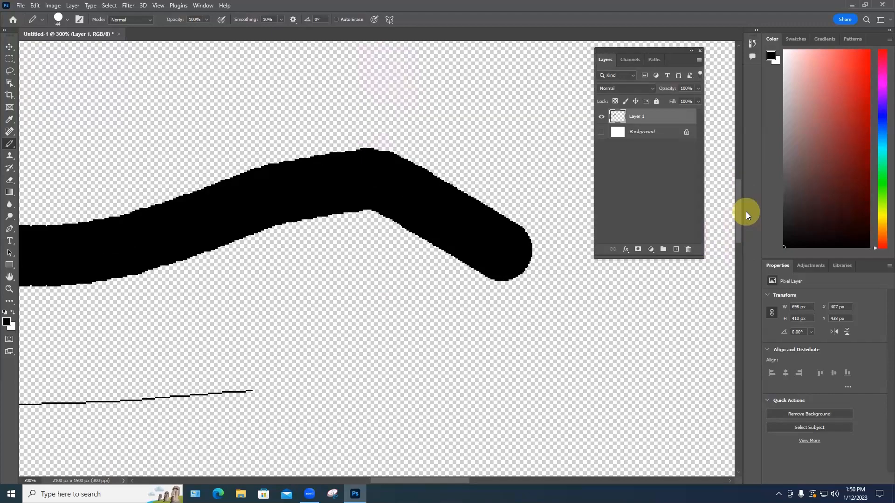
pyautogui.hotkey('ctrl', '-')
pyautogui.hotkey('ctrl', '-')
pyautogui.hotkey('ctrl', '-')
pyautogui.hotkey('ctrl', '-')
pyautogui.hotkey('ctrl', '-')
pyautogui.hotkey('ctrl', '-')
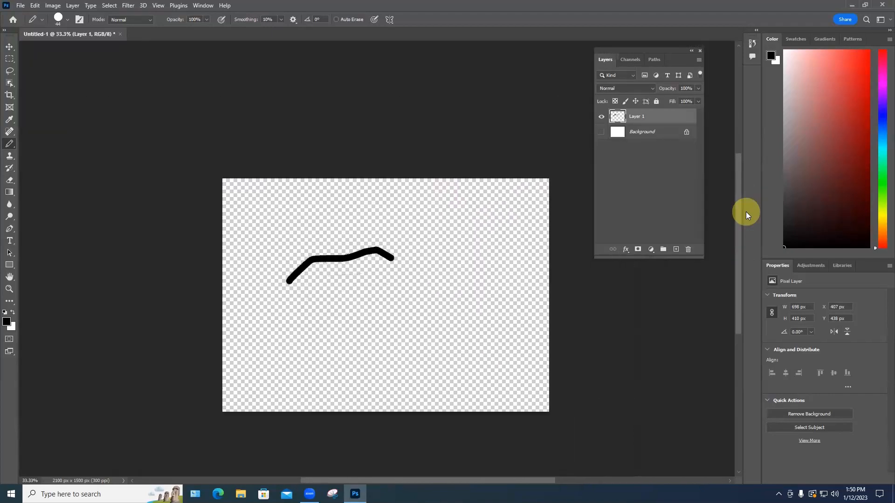
pyautogui.hotkey('ctrl', '0')
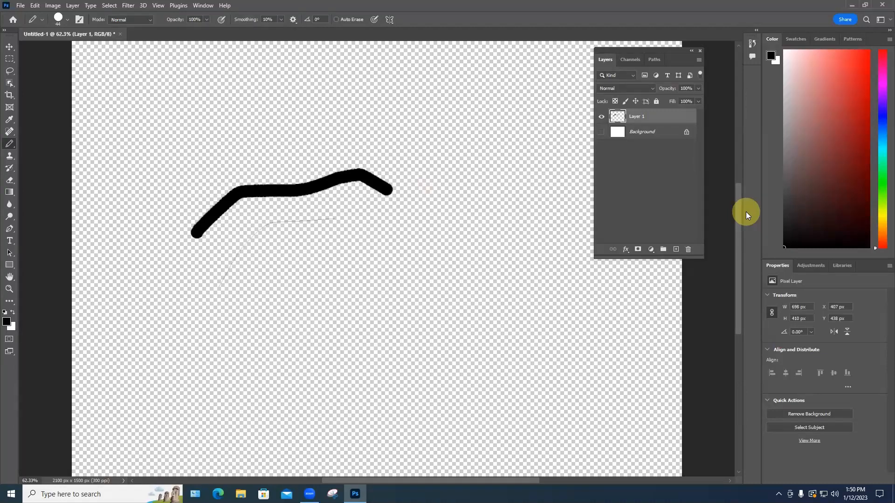
# - Examine the end of the thin pencil line up close, down to its individual square pixels
pyautogui.scroll(-3, 521, 262)
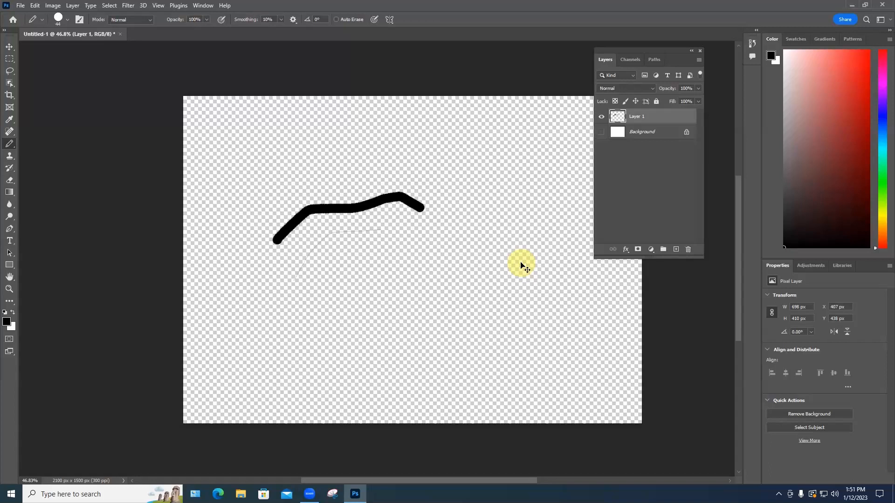
pyautogui.scroll(3, 521, 264)
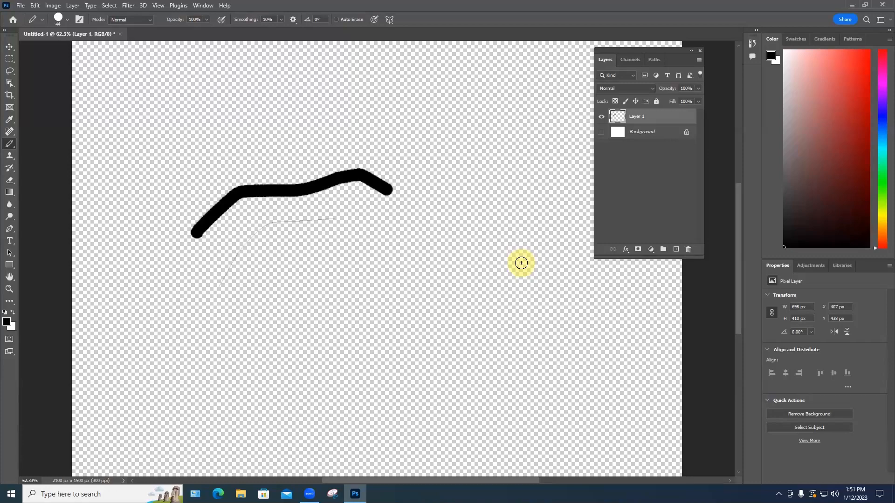
pyautogui.scroll(3, 316, 223)
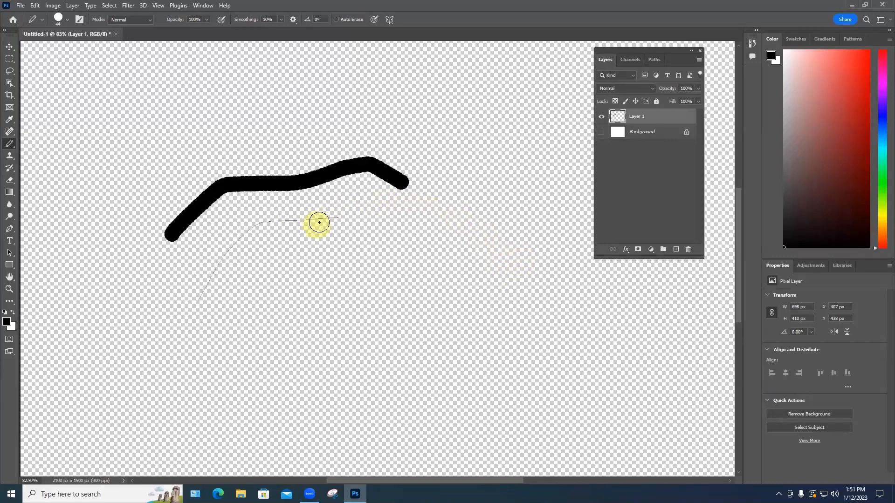
pyautogui.scroll(8, 320, 223)
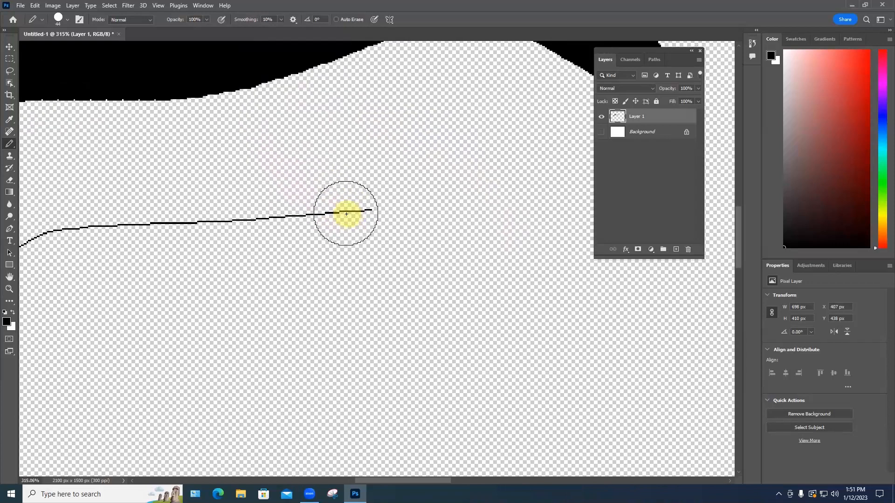
pyautogui.scroll(3, 346, 214)
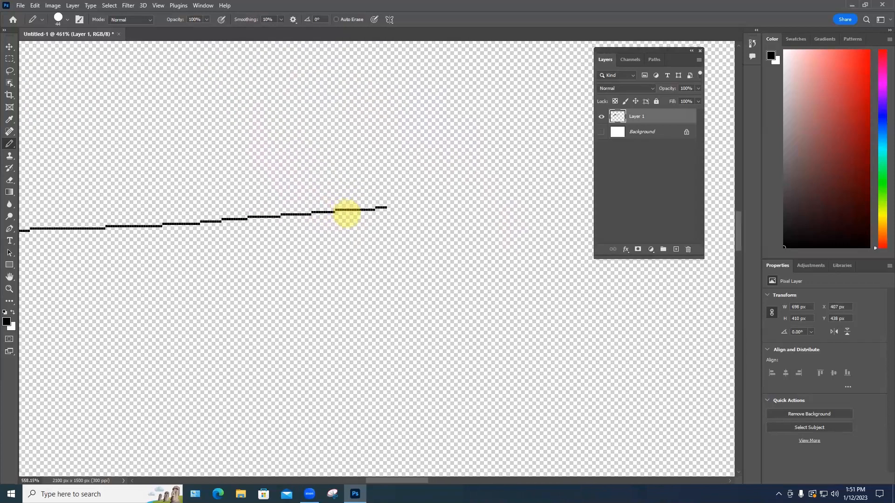
pyautogui.scroll(2, 347, 214)
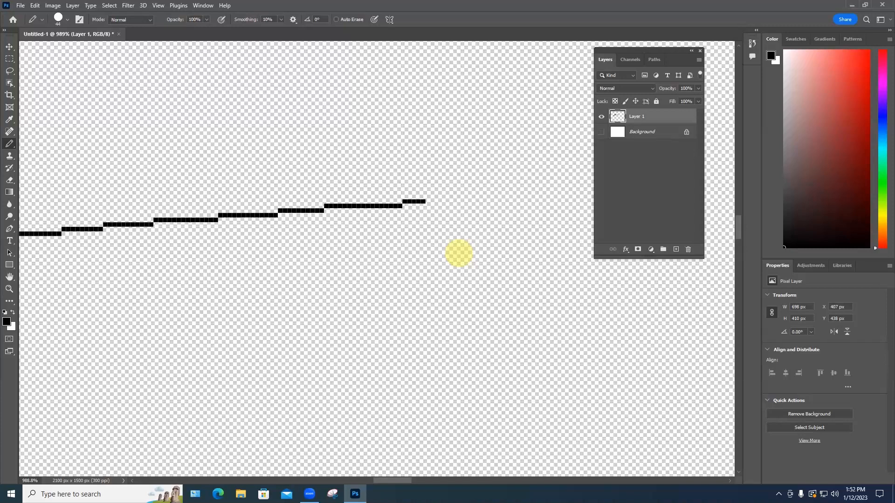
pyautogui.scroll(8, 413, 230)
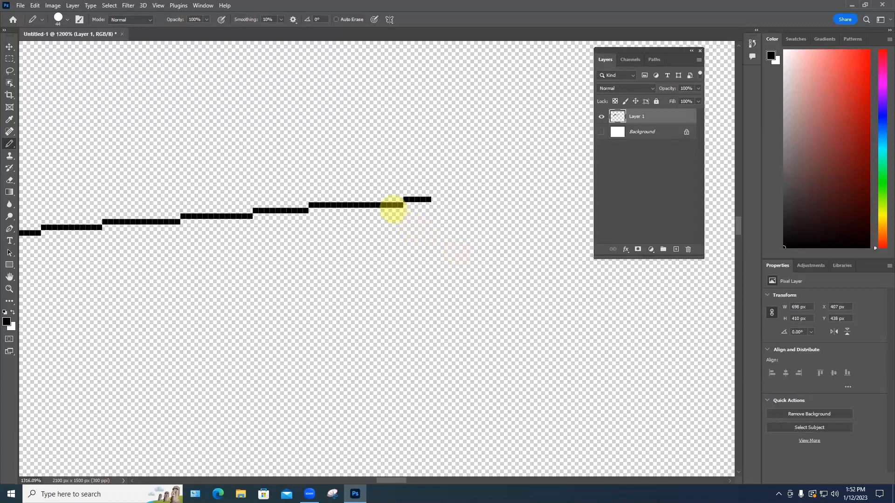
pyautogui.scroll(2, 430, 198)
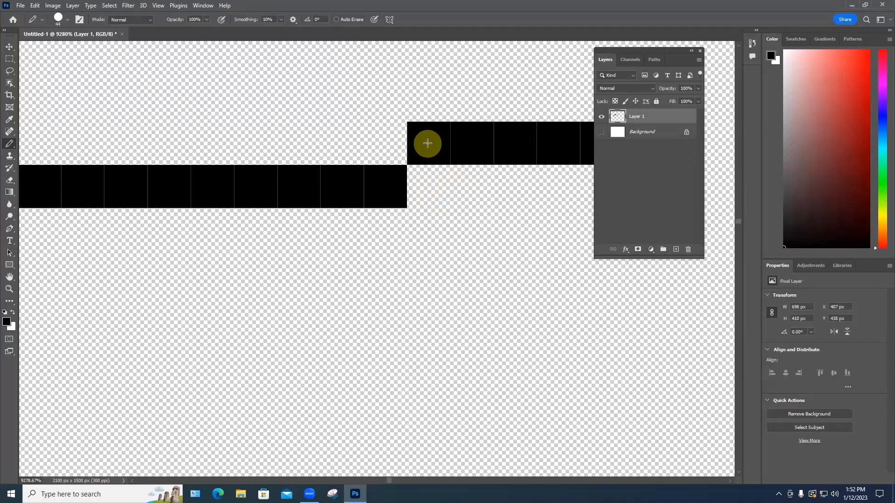
pyautogui.scroll(-6, 427, 143)
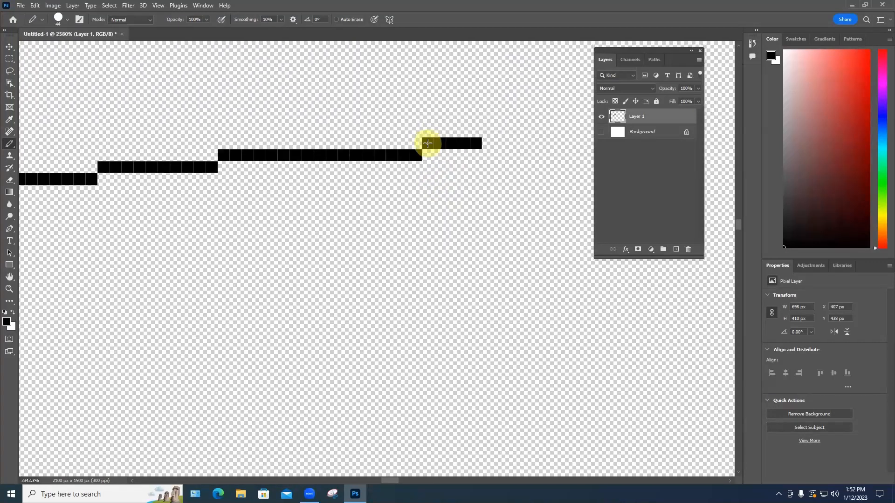
pyautogui.scroll(-8, 427, 143)
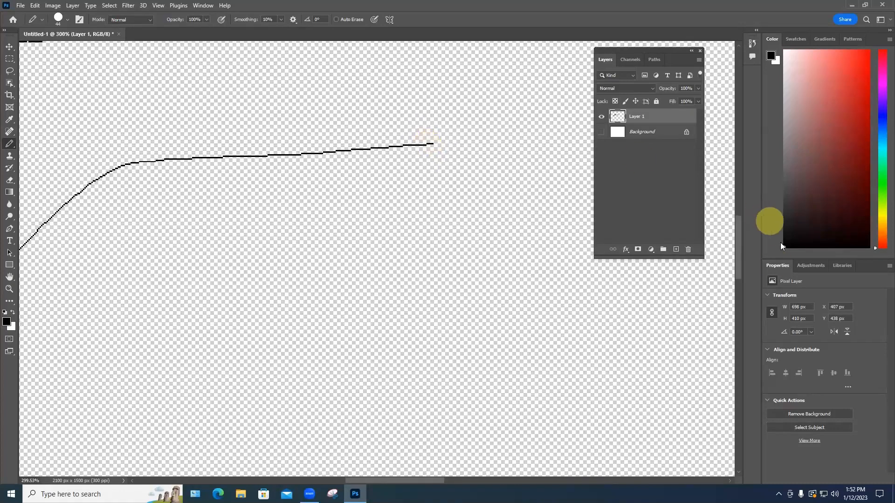
# - Examine the stepped pixel edge along the underside of the thick pencil stroke
pyautogui.moveTo(737, 265); pyautogui.dragTo(736, 227)
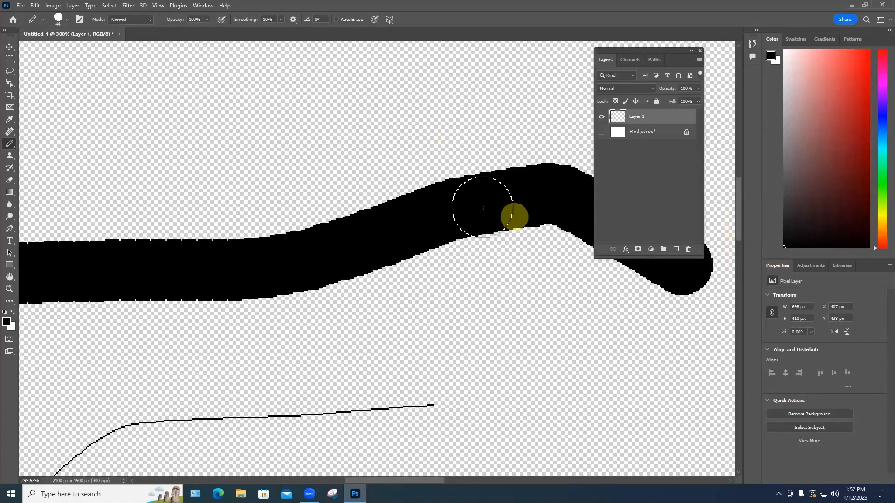
pyautogui.scroll(5, 483, 208)
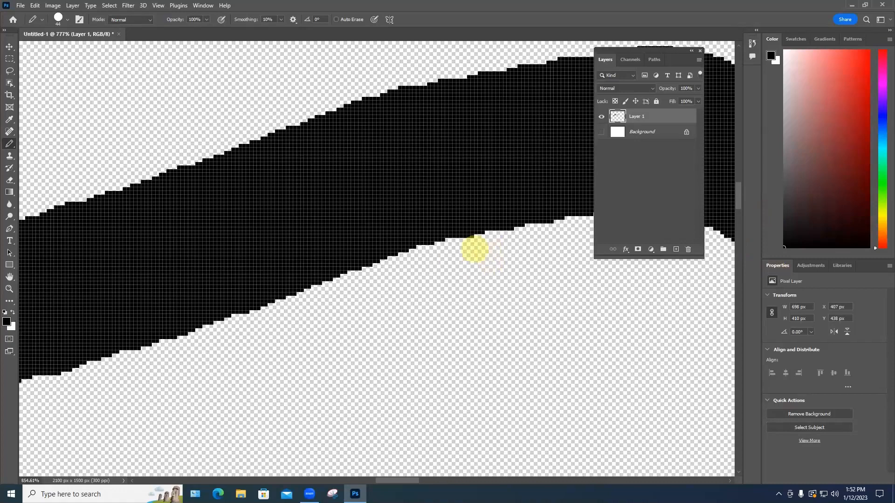
pyautogui.scroll(3, 474, 250)
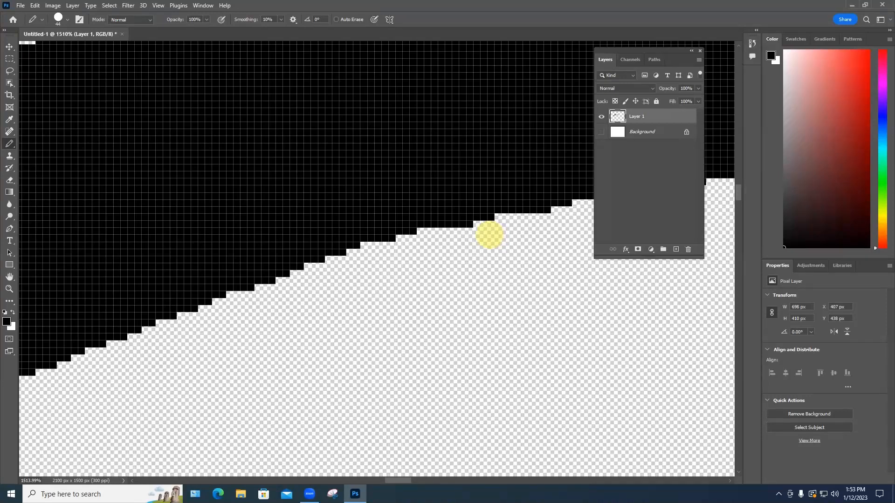
pyautogui.scroll(-2, 519, 82)
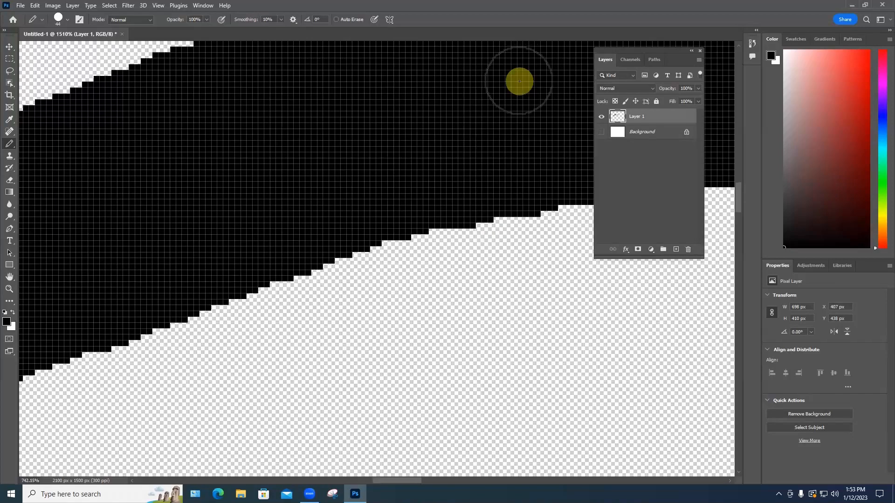
pyautogui.scroll(-2, 518, 81)
pyautogui.scroll(-3, 519, 81)
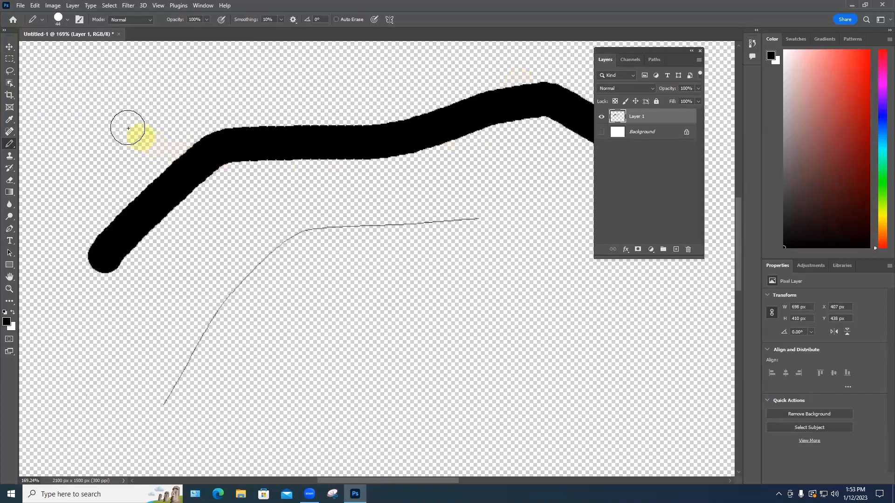
# - Switch from the Pencil to the Brush tool and set the brush size to 33 px
pyautogui.rightClick(8, 145)
pyautogui.click(48, 143)
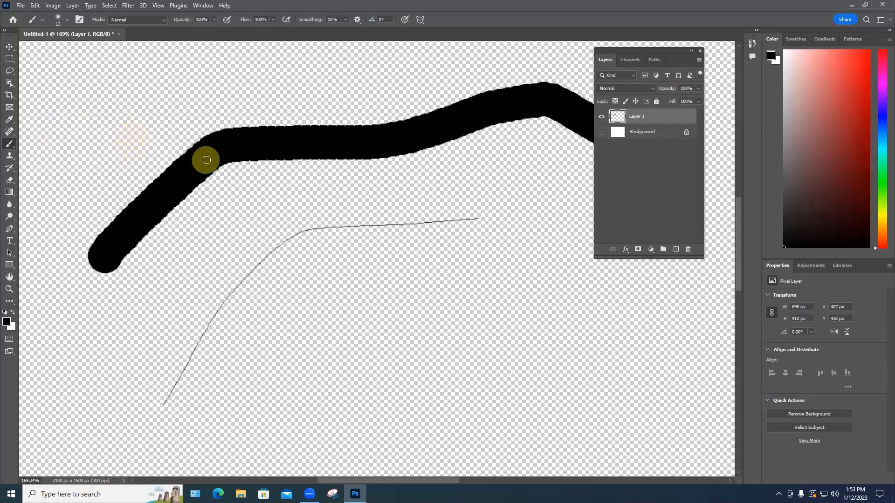
pyautogui.rightClick(112, 111)
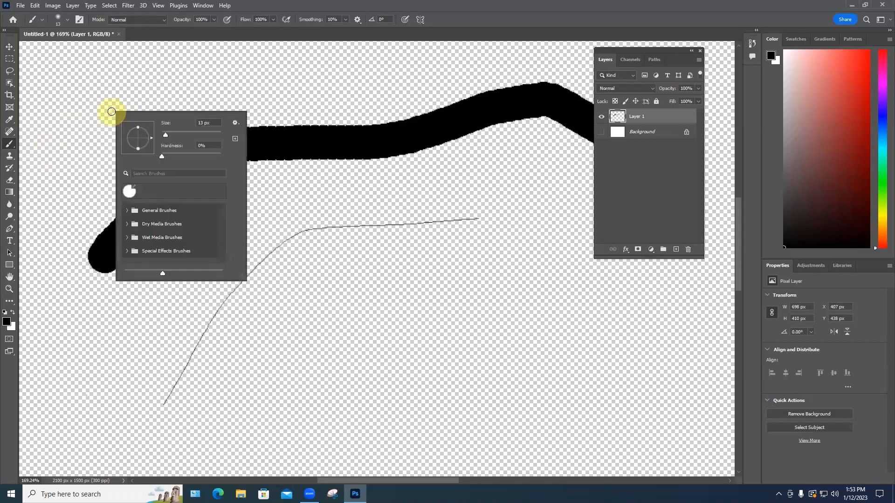
pyautogui.click(175, 134)
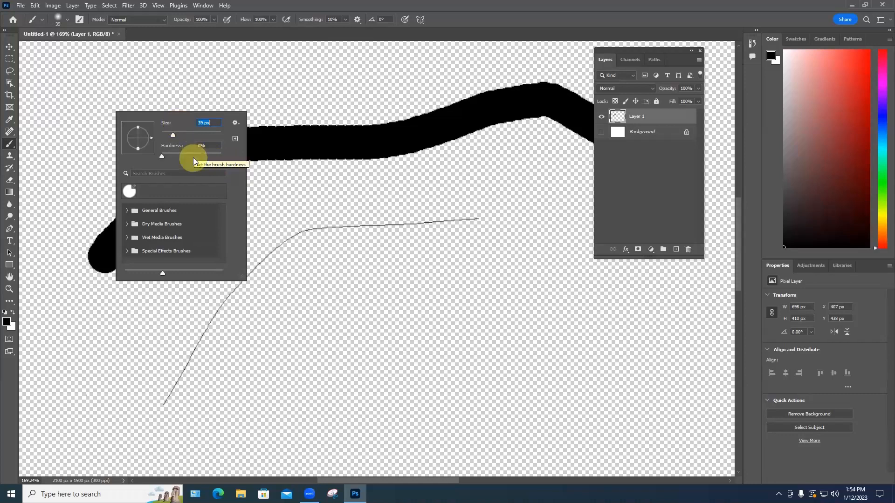
pyautogui.press('[')
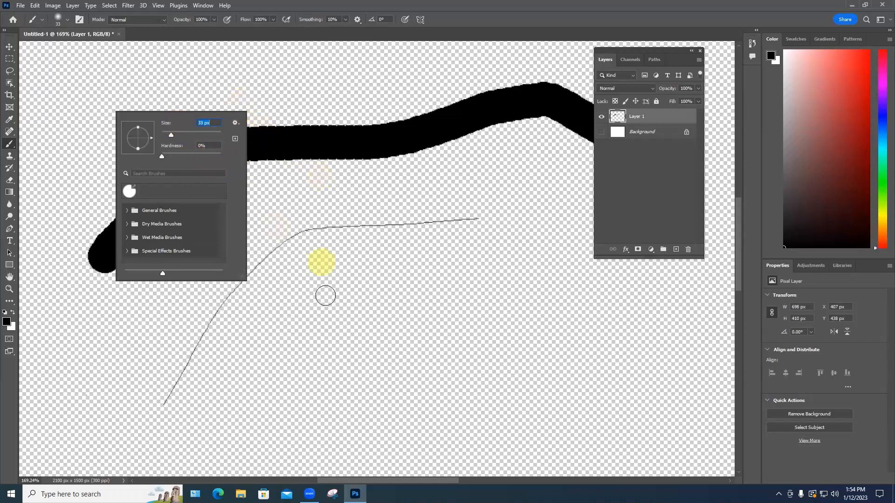
# - Paint a short, soft-edged black stroke rising below the thin line on Layer 1 and inspect its blurred edges
pyautogui.moveTo(310, 332)
pyautogui.mouseDown()
pyautogui.moveTo(343, 313)
pyautogui.moveTo(484, 281)
pyautogui.mouseUp()
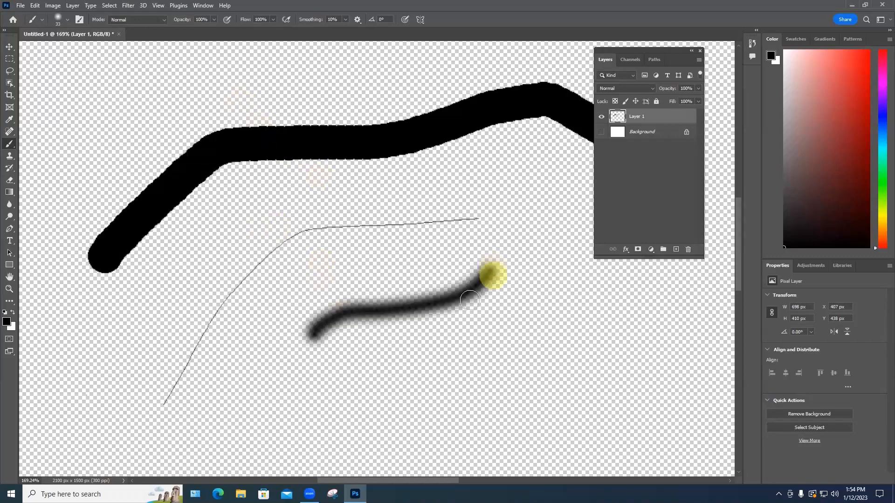
pyautogui.scroll(12, 470, 300)
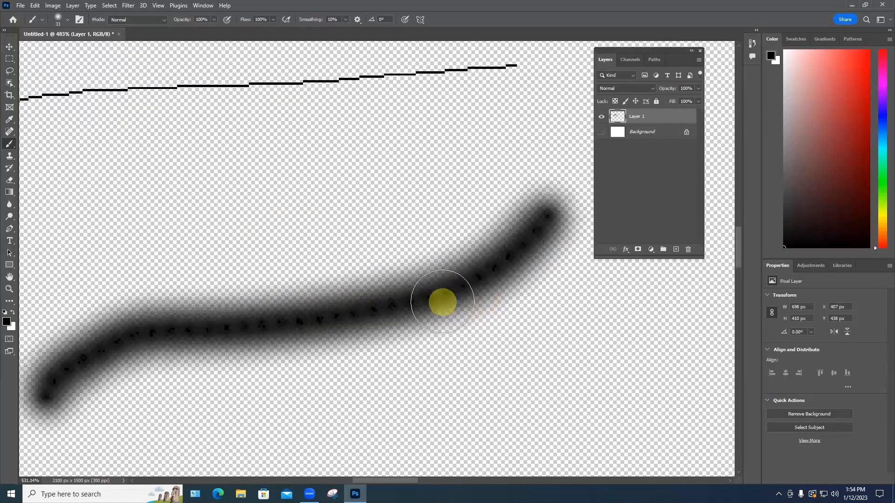
pyautogui.scroll(-12, 442, 302)
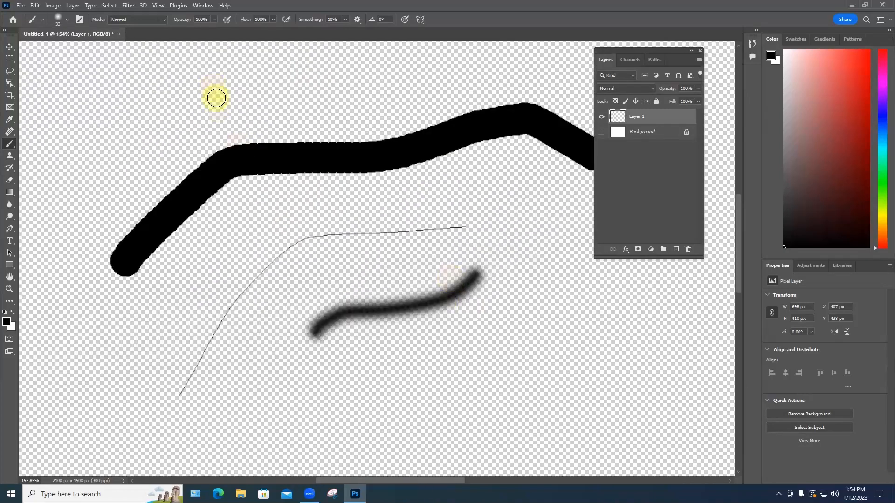
# - Set the brush hardness to 100% and paint a hard-edged black stroke just below the soft stroke on Layer 1
pyautogui.rightClick(216, 97)
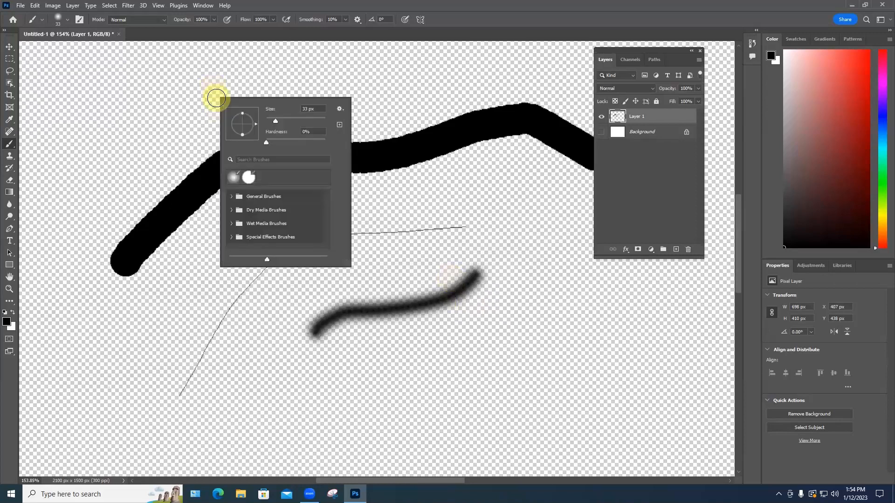
pyautogui.click(324, 140)
pyautogui.moveTo(326, 142); pyautogui.dragTo(327, 141)
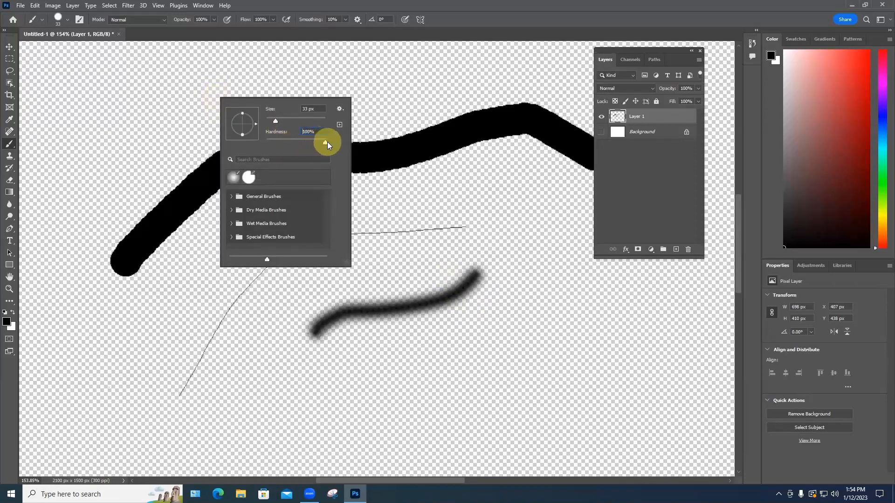
pyautogui.moveTo(328, 378)
pyautogui.mouseDown()
pyautogui.moveTo(455, 340)
pyautogui.moveTo(494, 305)
pyautogui.mouseUp()
# - Compare the edge pixels of the hard-edged and soft brush strokes up close, and view all the strokes together
pyautogui.scroll(7, 464, 328)
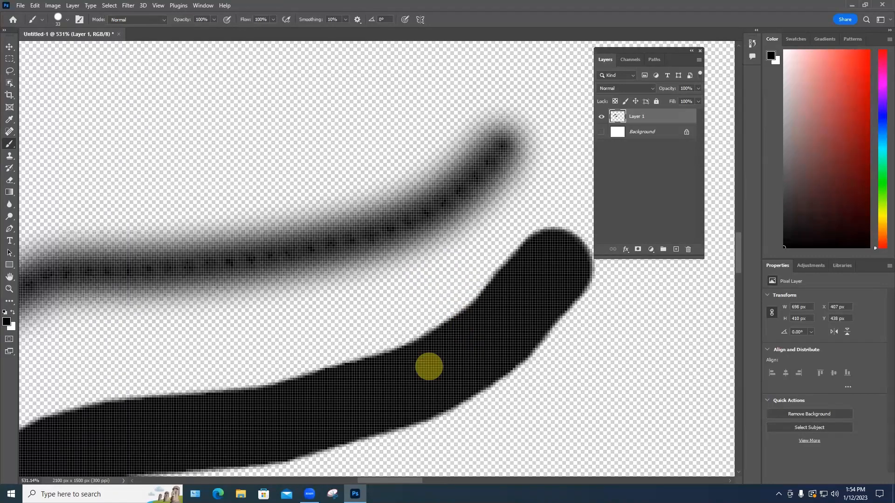
pyautogui.scroll(10, 479, 302)
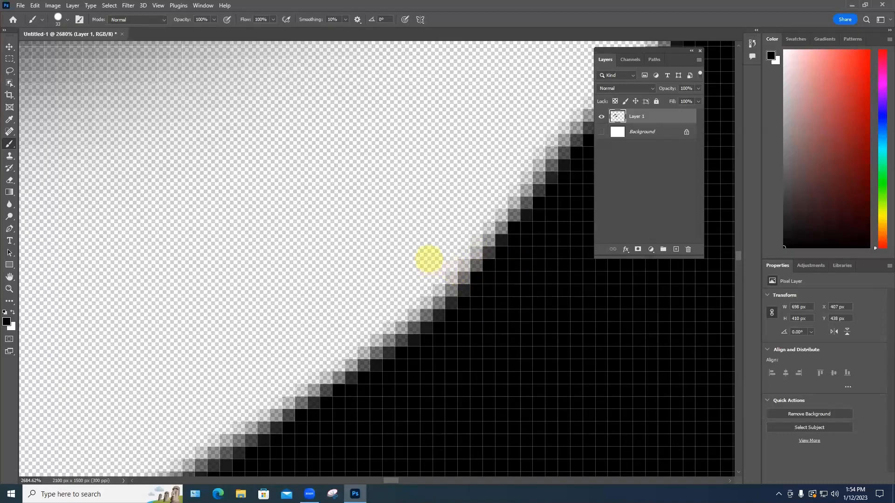
pyautogui.scroll(-7, 428, 259)
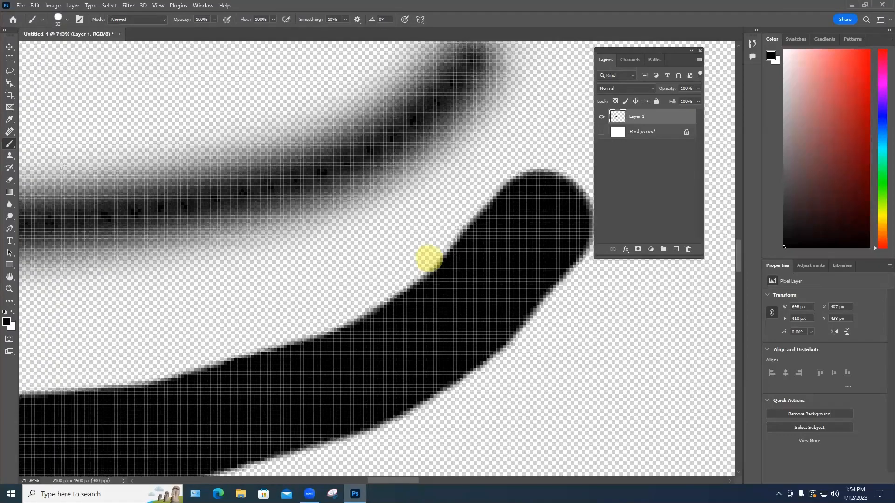
pyautogui.scroll(-1, 429, 259)
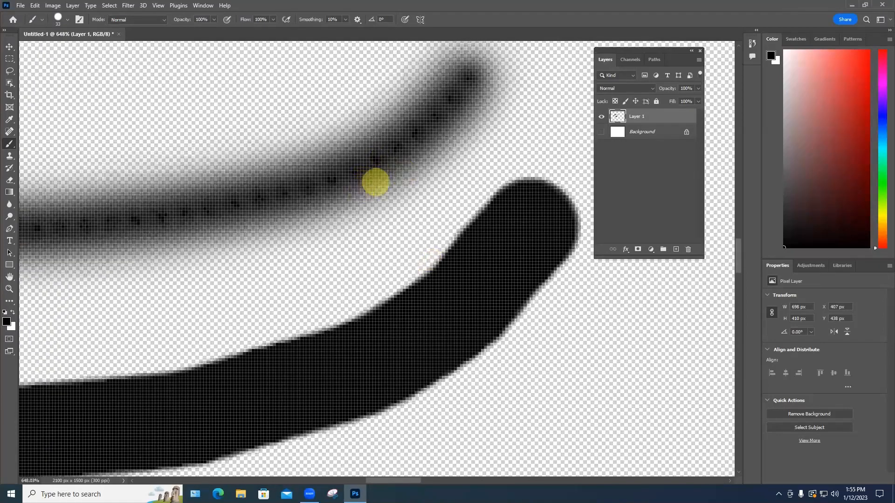
pyautogui.scroll(5, 376, 183)
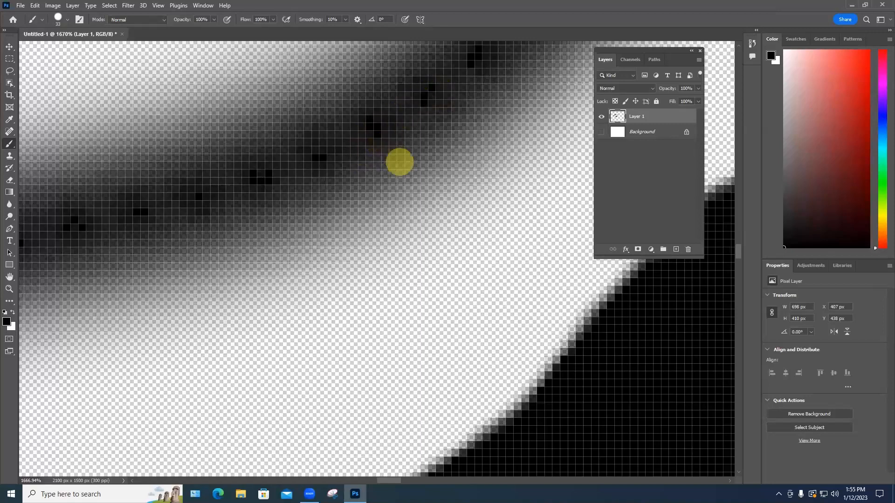
pyautogui.scroll(1, 410, 172)
pyautogui.scroll(4, 408, 169)
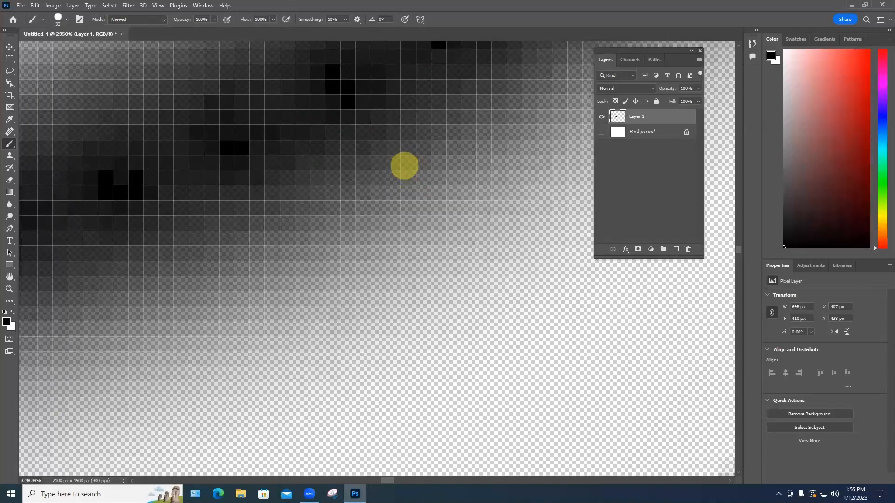
pyautogui.scroll(-6, 429, 198)
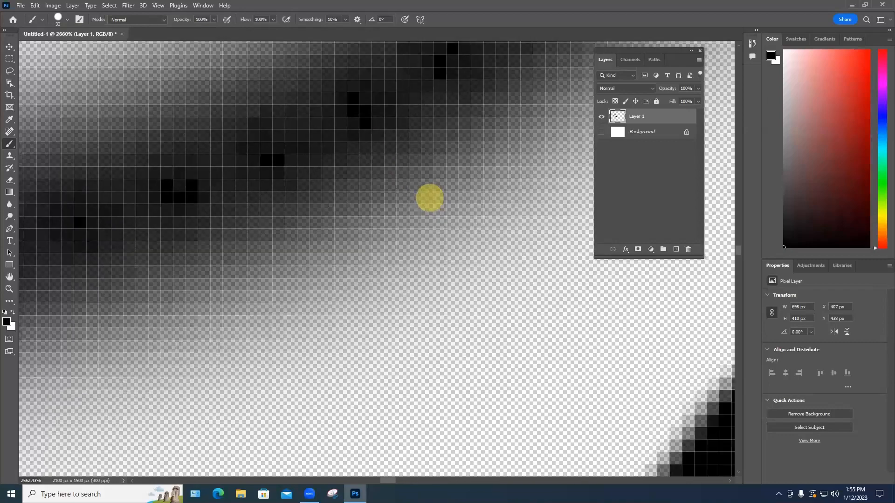
pyautogui.scroll(-4, 429, 198)
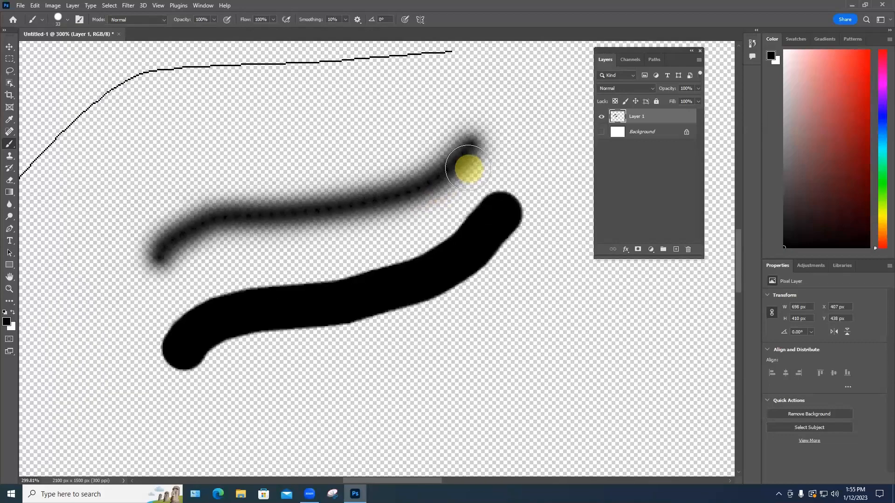
pyautogui.scroll(-1, 468, 168)
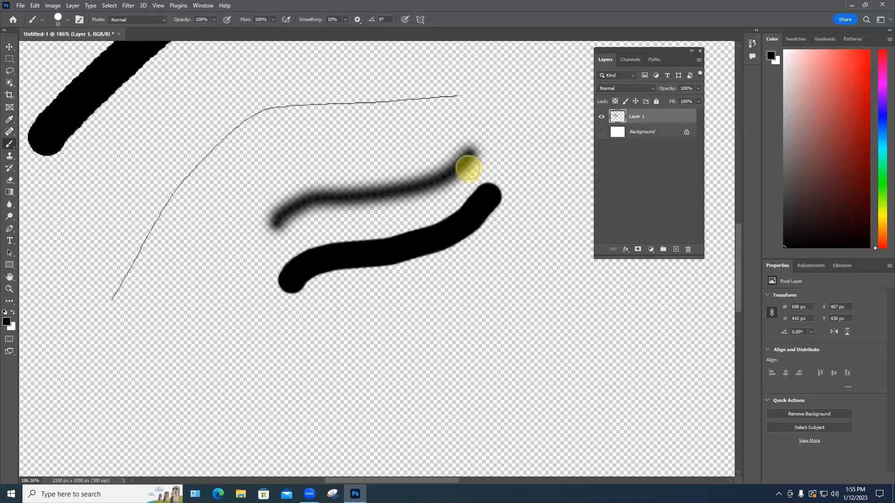
pyautogui.scroll(-5, 468, 168)
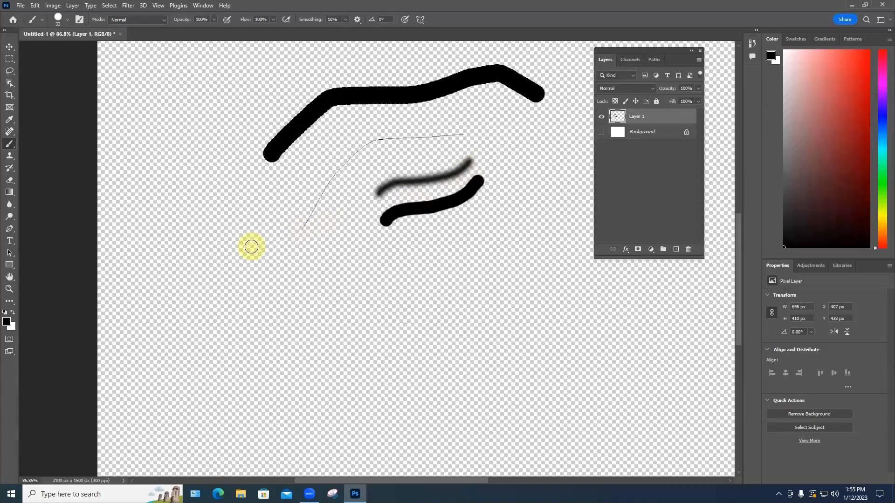
# - Open the foreground color picker and try bright and dark reds, ending on the bright red e21313
pyautogui.click(7, 324)
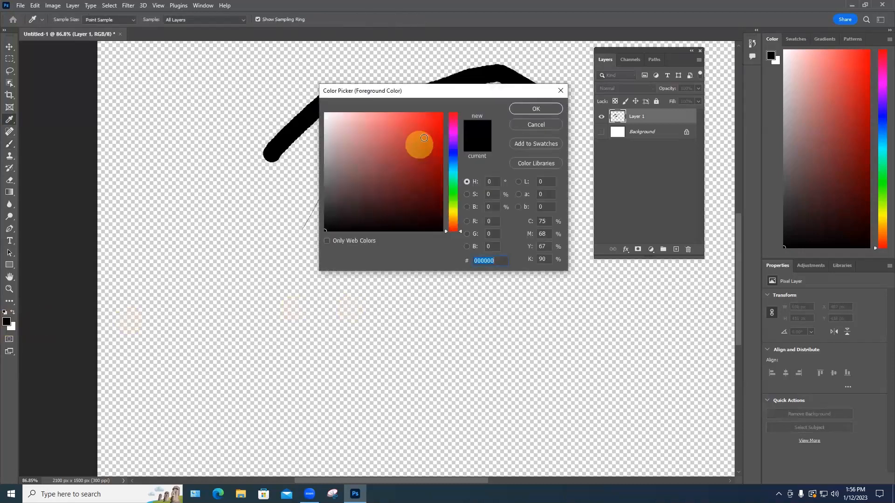
pyautogui.click(426, 135)
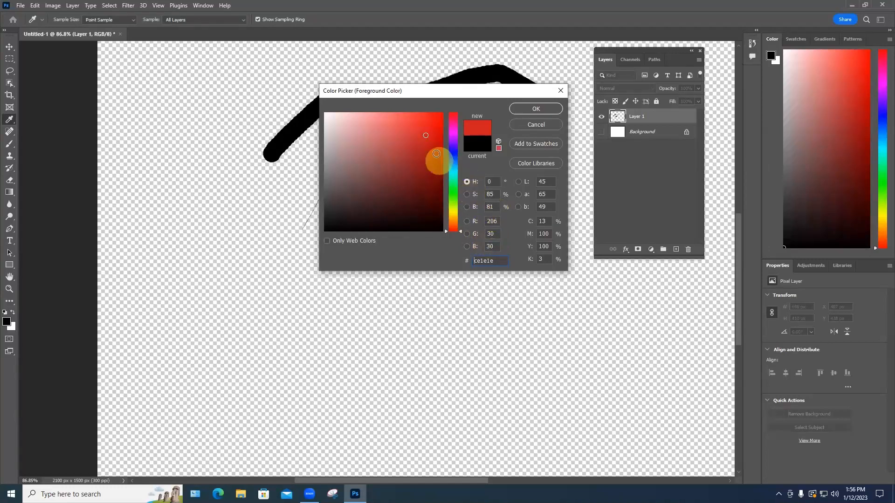
pyautogui.moveTo(425, 135); pyautogui.dragTo(445, 101)
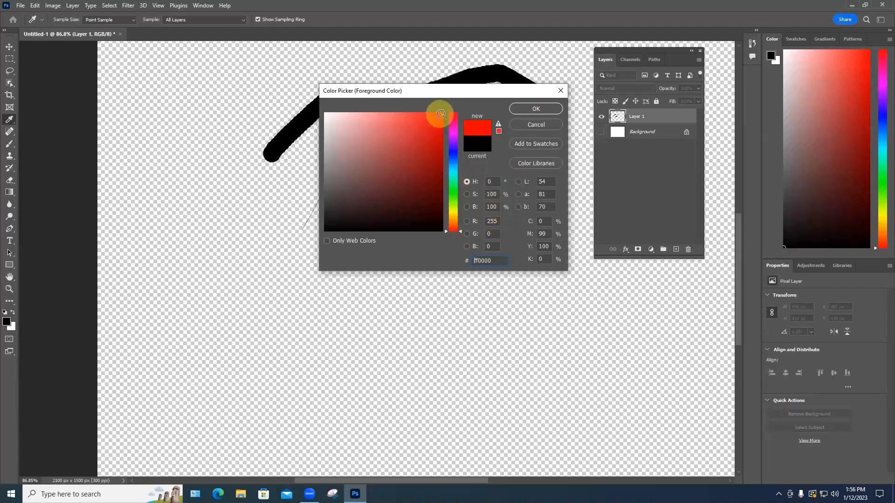
pyautogui.moveTo(440, 113); pyautogui.dragTo(447, 205)
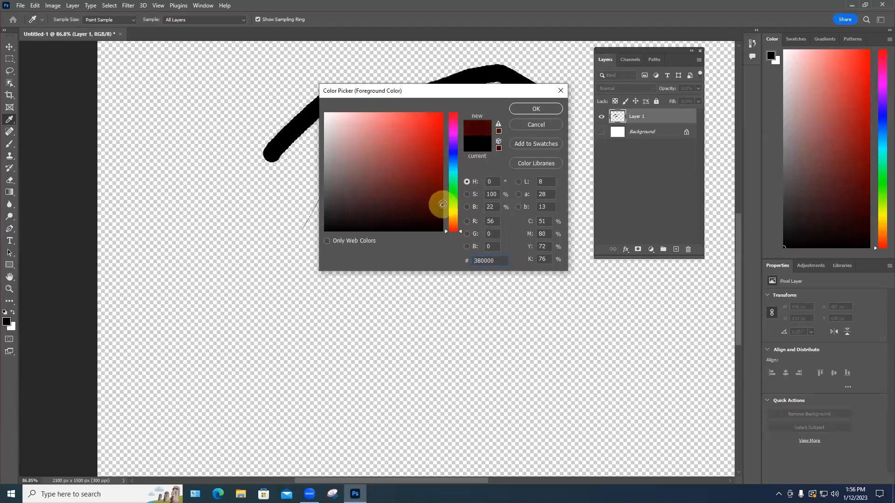
pyautogui.moveTo(443, 203); pyautogui.dragTo(433, 125)
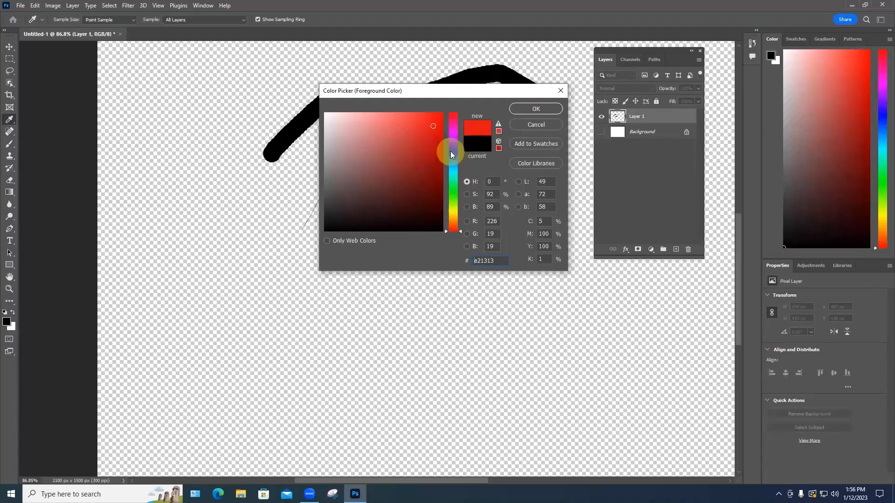
# - Change the foreground color to a deep blue with hue 232° and paint a gently rising blue stroke below the black lines
pyautogui.click(453, 154)
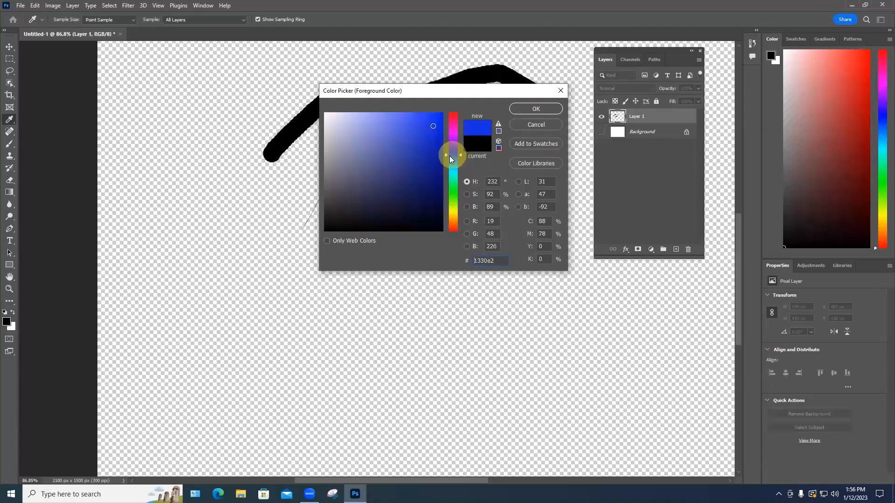
pyautogui.moveTo(404, 161); pyautogui.dragTo(411, 141)
pyautogui.click(401, 168)
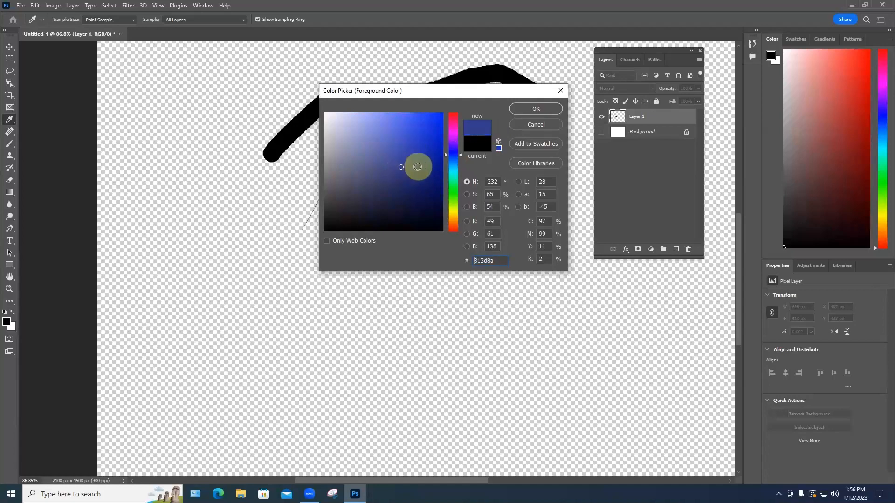
pyautogui.click(418, 167)
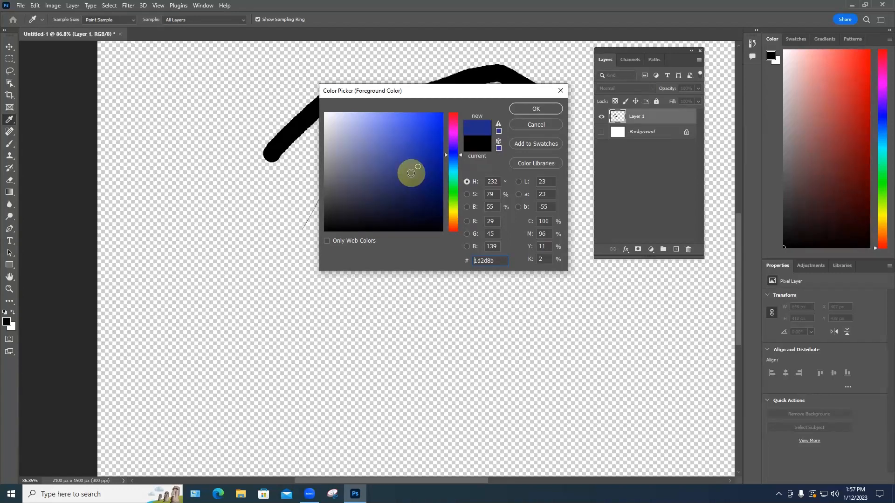
pyautogui.click(425, 154)
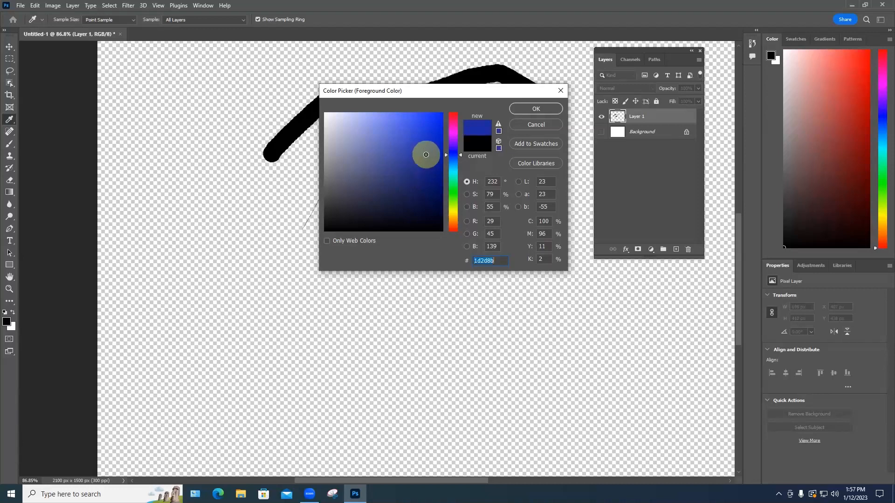
pyautogui.click(535, 109)
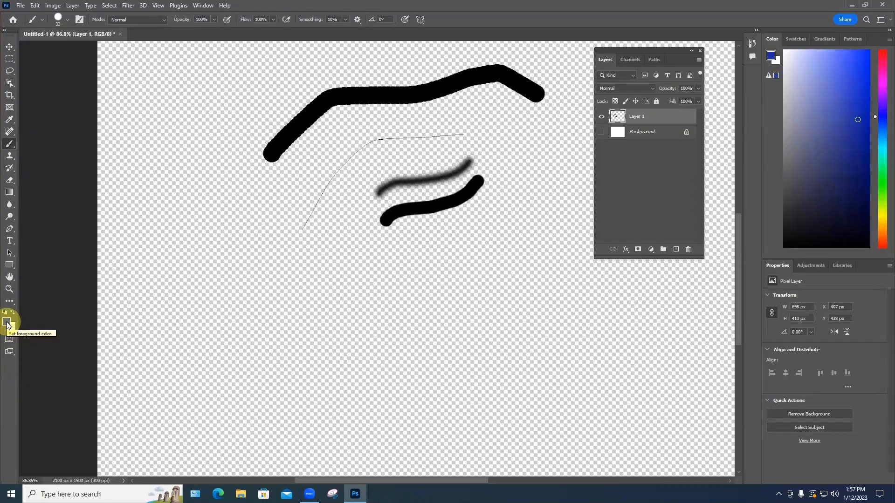
pyautogui.moveTo(220, 328)
pyautogui.mouseDown()
pyautogui.moveTo(236, 310)
pyautogui.moveTo(354, 293)
pyautogui.mouseUp()
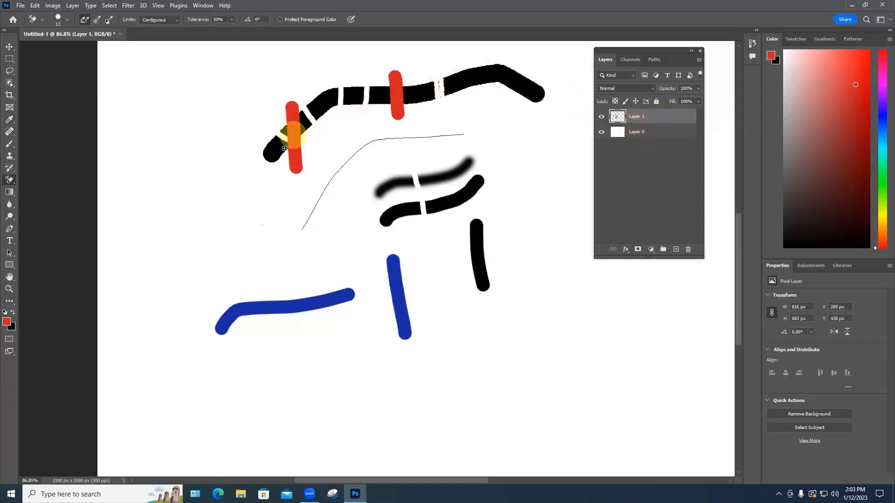
# - Erase a small irregular patch of white on Layer 0 beside the short black strokes with the Background Eraser, and reselect Layer 1
pyautogui.click(661, 134)
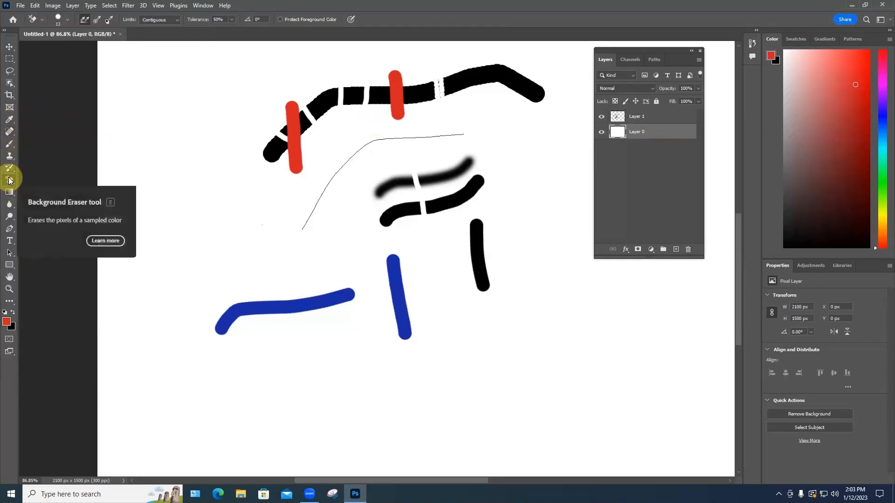
pyautogui.moveTo(515, 148)
pyautogui.mouseDown()
pyautogui.moveTo(519, 173)
pyautogui.moveTo(538, 165)
pyautogui.moveTo(538, 138)
pyautogui.moveTo(514, 140)
pyautogui.moveTo(538, 140)
pyautogui.moveTo(529, 150)
pyautogui.moveTo(542, 154)
pyautogui.moveTo(551, 171)
pyautogui.mouseUp()
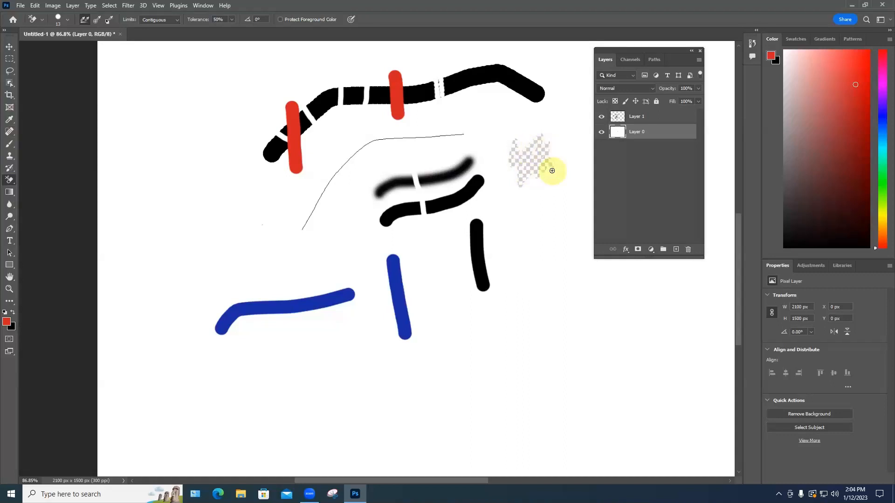
pyautogui.click(636, 117)
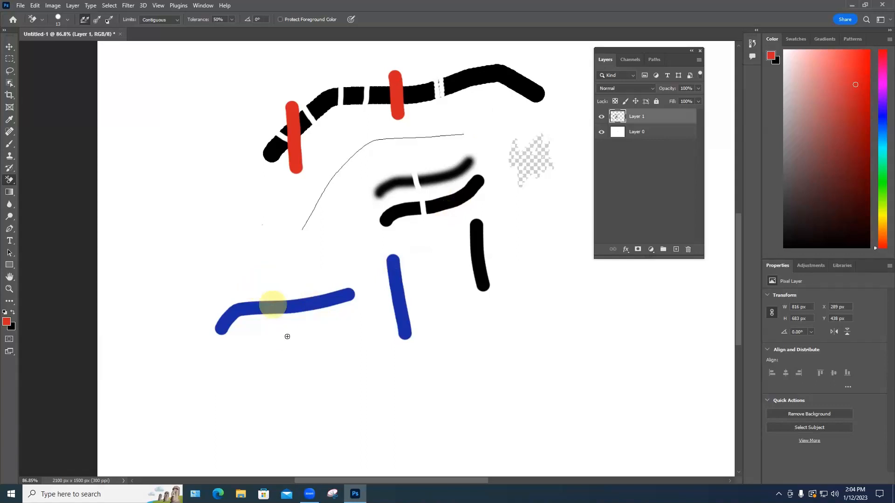
pyautogui.click(7, 322)
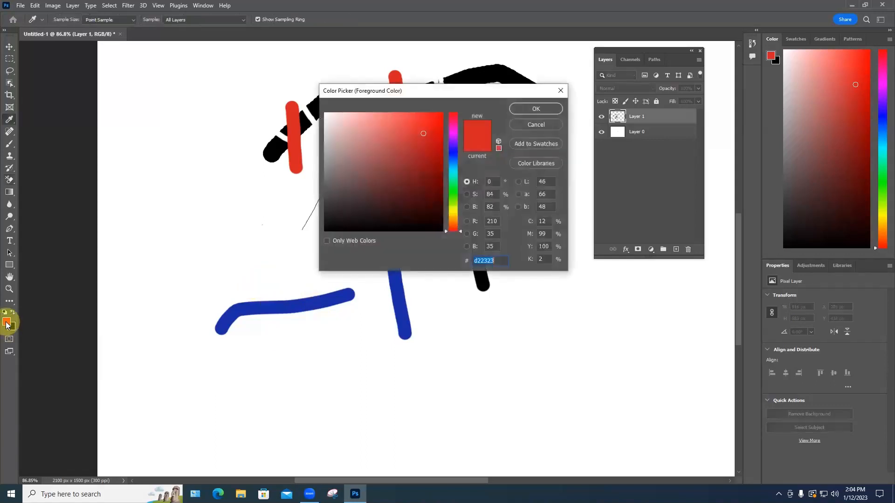
pyautogui.click(535, 108)
pyautogui.press('e')
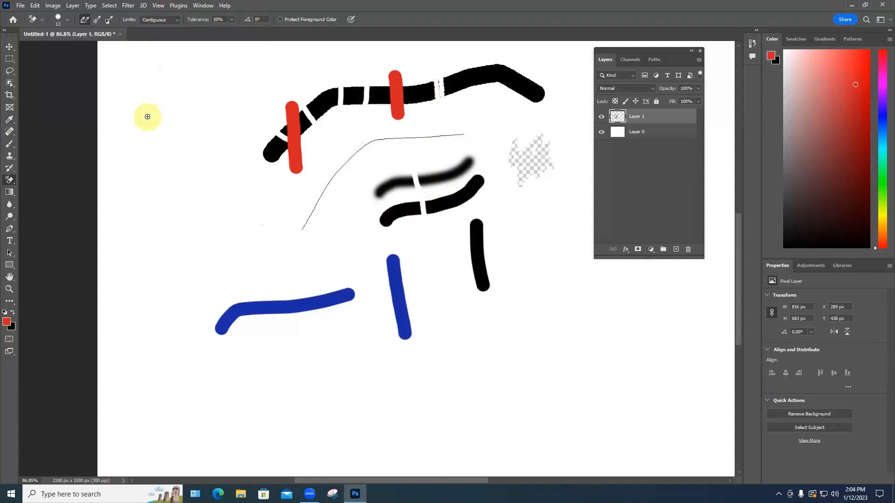
# - Using the Brush at 51% opacity, paint translucent red strokes across the horizontal blue stroke and the two short black strokes
pyautogui.click(10, 144)
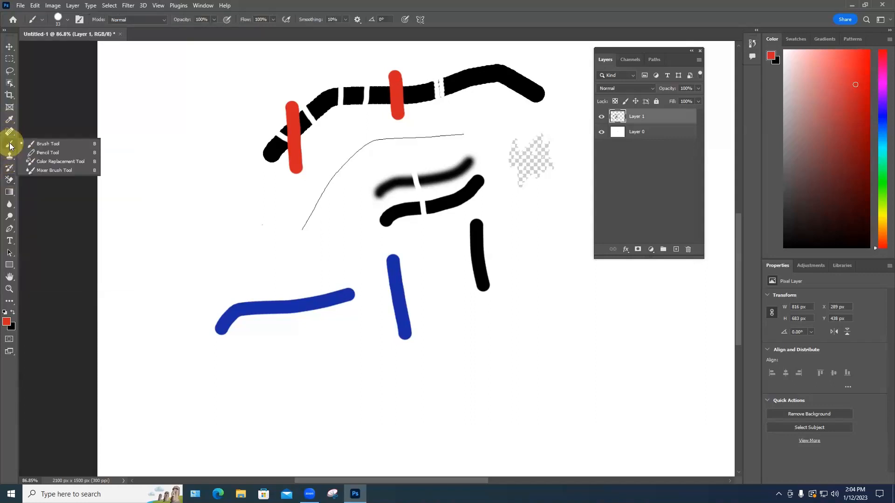
pyautogui.click(54, 143)
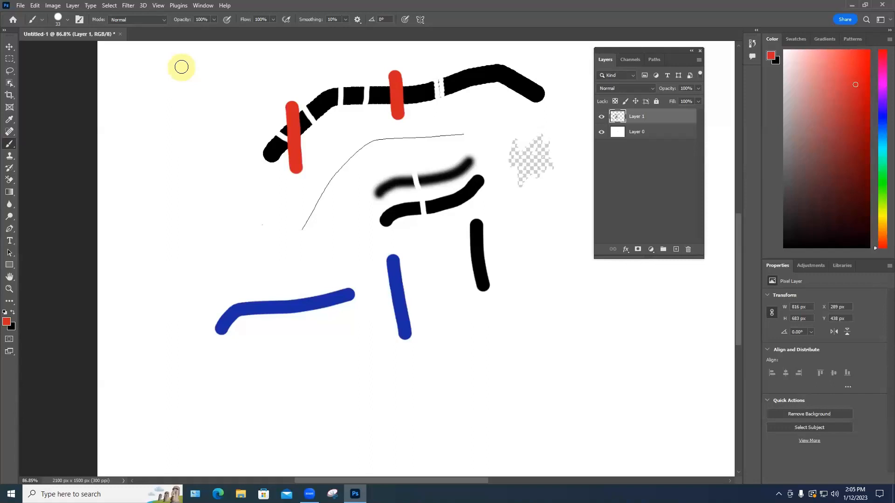
pyautogui.click(213, 19)
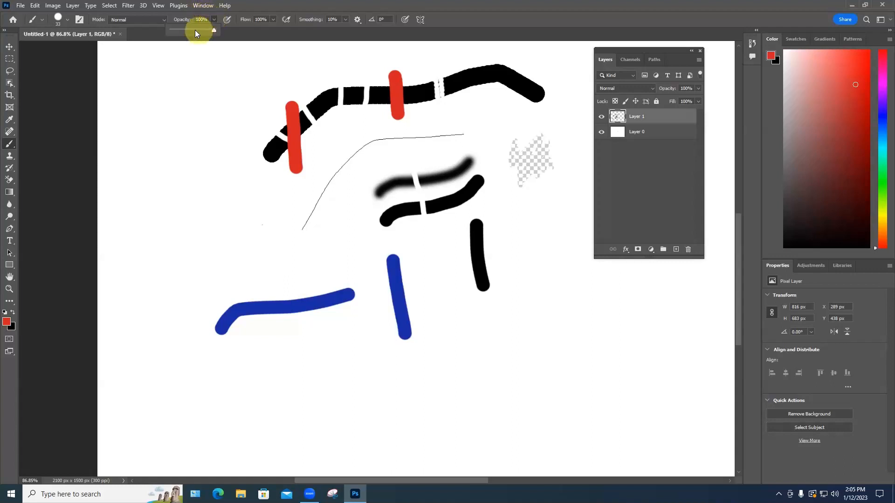
pyautogui.moveTo(263, 276); pyautogui.dragTo(316, 346)
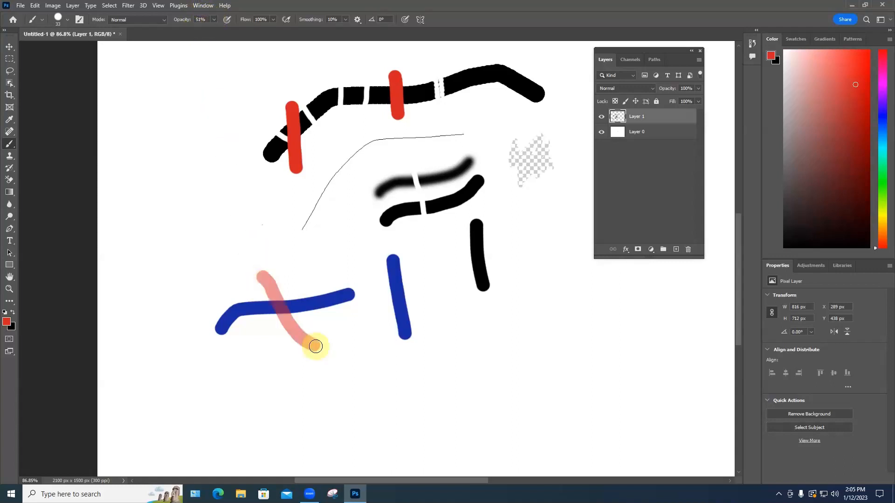
pyautogui.moveTo(415, 173); pyautogui.dragTo(420, 215)
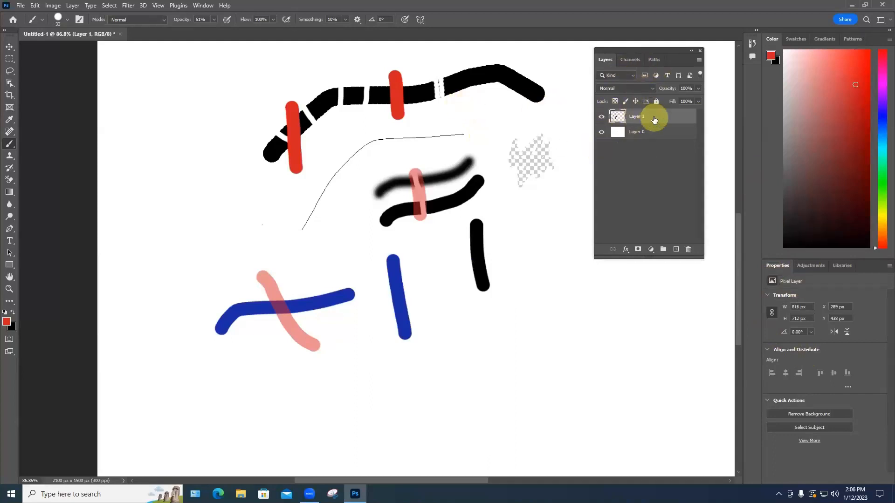
# - Lower the opacity of the whole Layer 1 to 13%
pyautogui.click(697, 88)
pyautogui.click(677, 99)
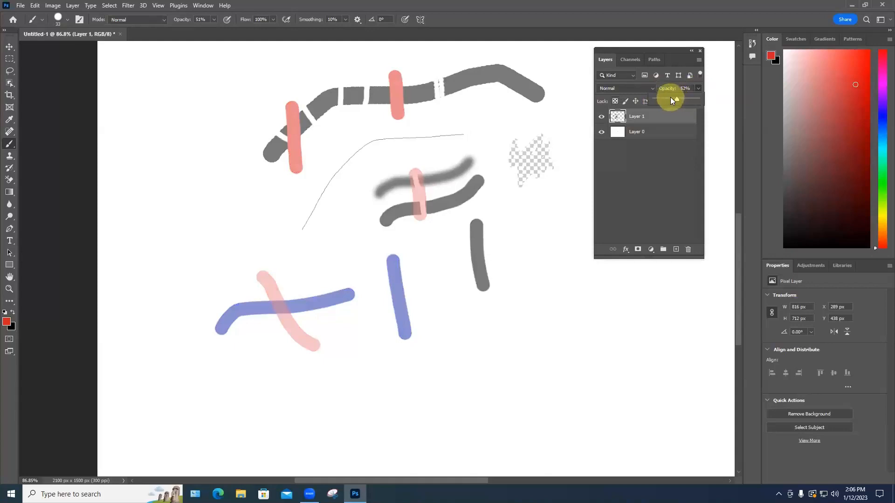
pyautogui.moveTo(670, 97); pyautogui.dragTo(660, 100)
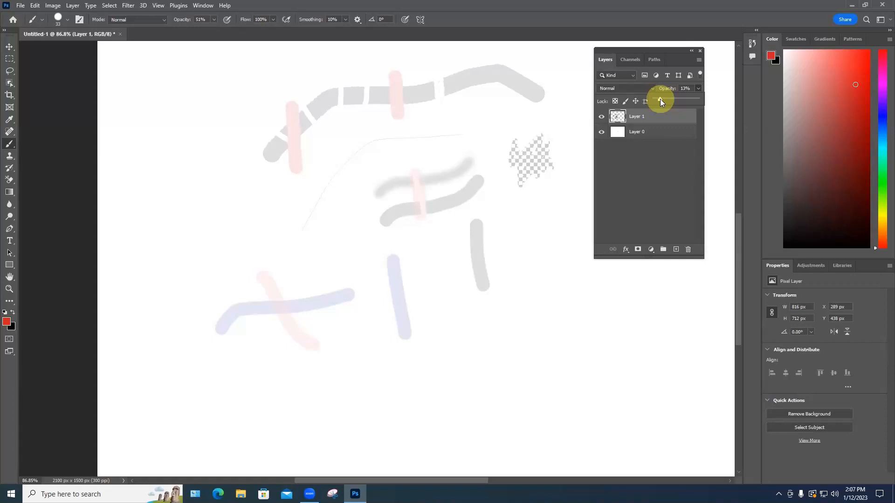
# - Restore Layer 1 to 100% opacity and draw a wavy red Pencil line at 20 px below the short vertical black stroke
pyautogui.moveTo(660, 100); pyautogui.dragTo(699, 99)
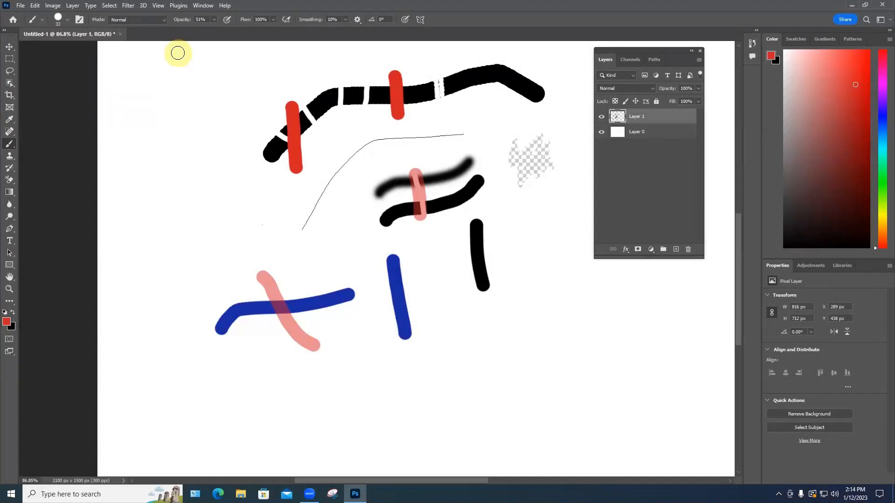
pyautogui.rightClick(7, 148)
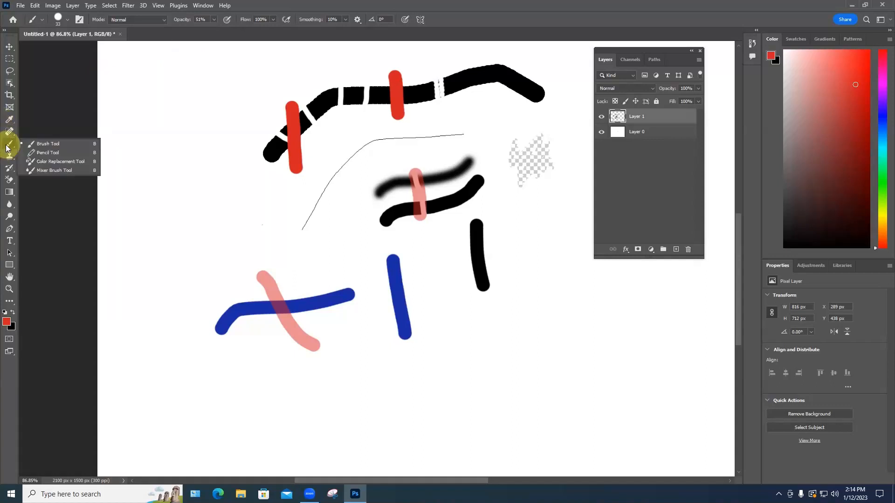
pyautogui.click(39, 154)
pyautogui.rightClick(215, 201)
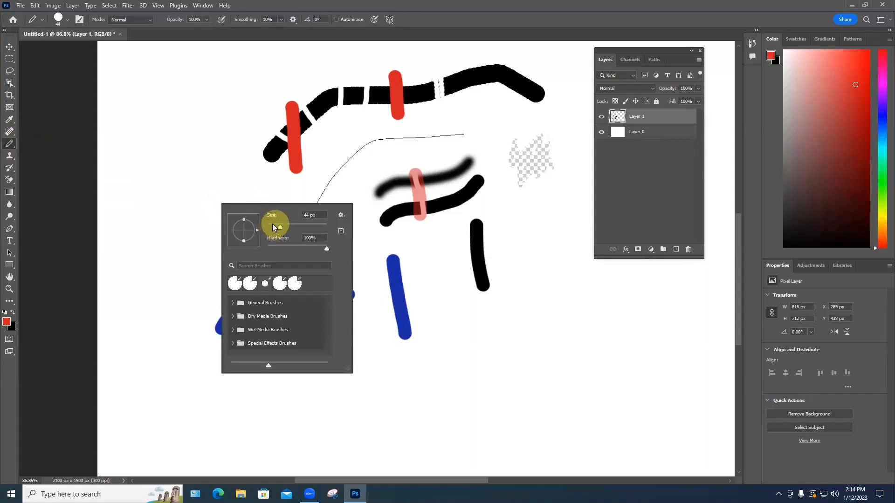
pyautogui.moveTo(275, 225); pyautogui.dragTo(273, 224)
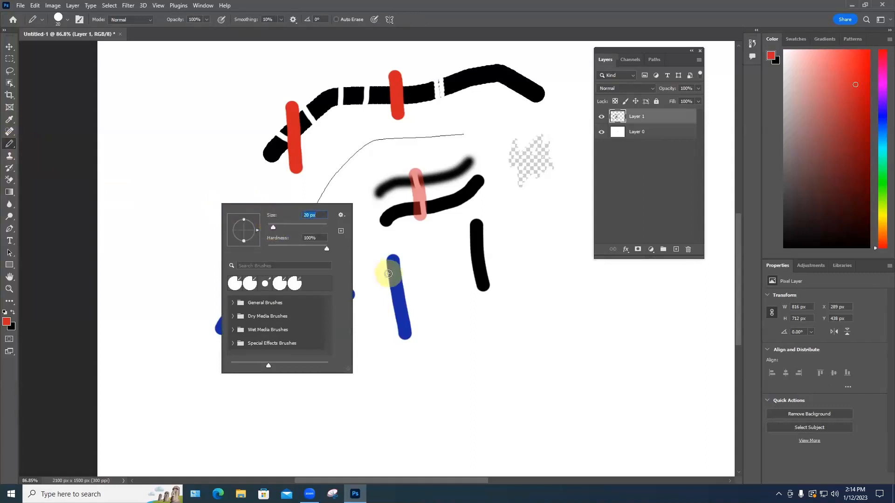
pyautogui.click(444, 355)
pyautogui.moveTo(442, 355)
pyautogui.mouseDown()
pyautogui.moveTo(486, 353)
pyautogui.moveTo(517, 320)
pyautogui.moveTo(572, 326)
pyautogui.mouseUp()
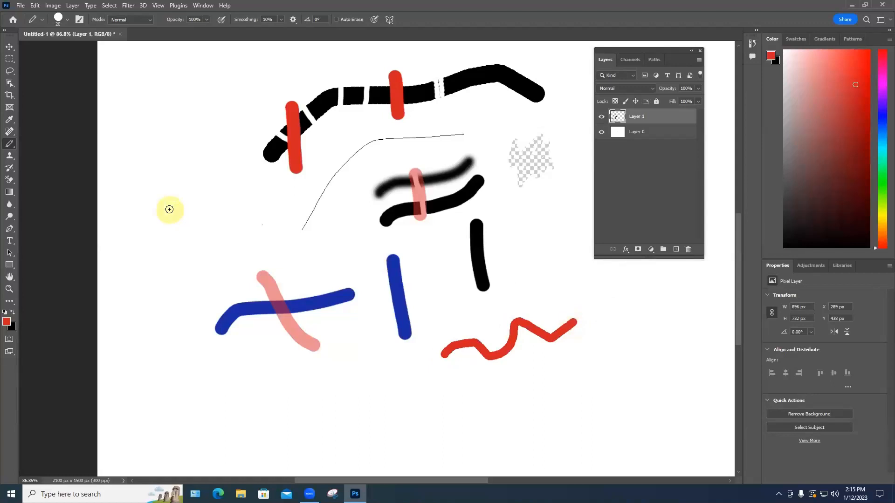
# - Draw three straight red Pencil lines between endpoints: a long diagonal from the wavy line's end, one below the blue strokes, and a short one beside the wave
pyautogui.keyDown('shift'); pyautogui.click(169, 209); pyautogui.keyUp('shift')
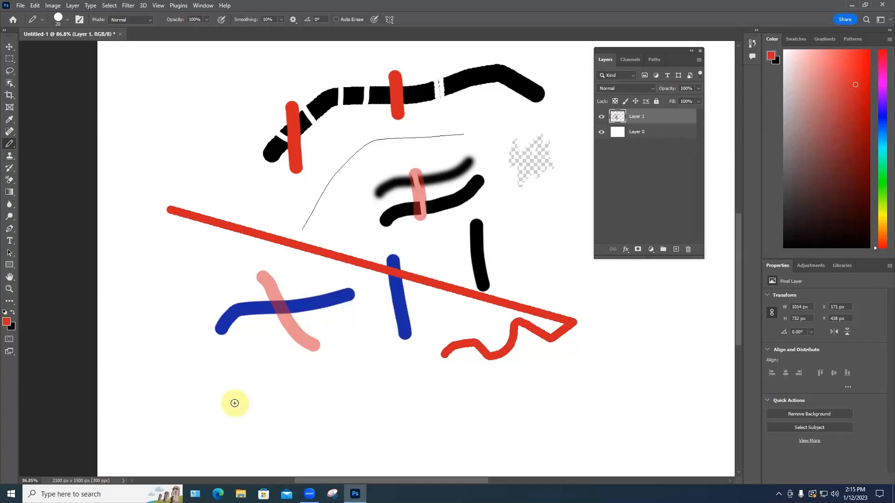
pyautogui.click(235, 403)
pyautogui.keyDown('shift'); pyautogui.click(446, 322); pyautogui.keyUp('shift')
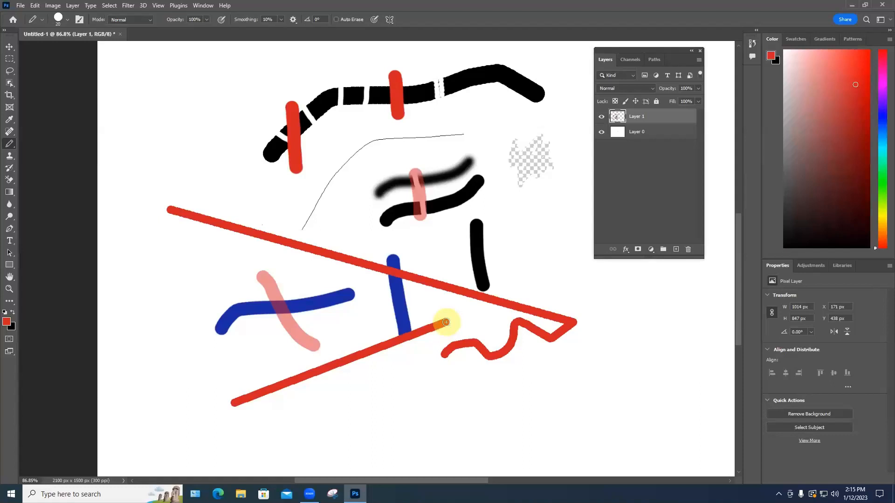
pyautogui.click(608, 381)
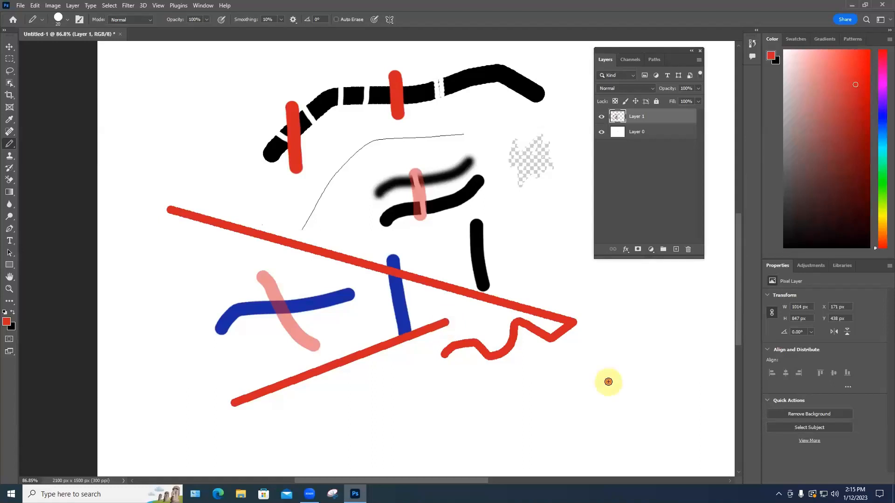
pyautogui.keyDown('shift'); pyautogui.click(663, 328); pyautogui.keyUp('shift')
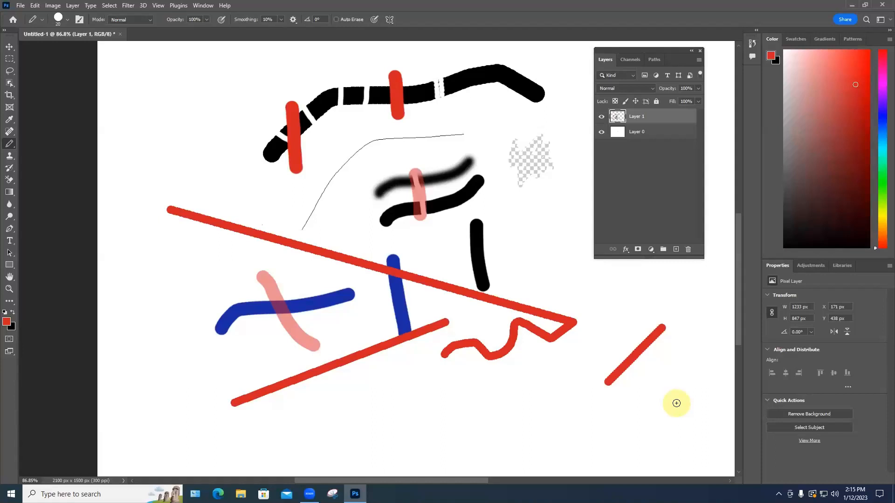
# - Draw a connected straight red path running horizontally, vertically up and diagonally along the canvas bottom, and place a single red dot above its end
pyautogui.click(313, 427)
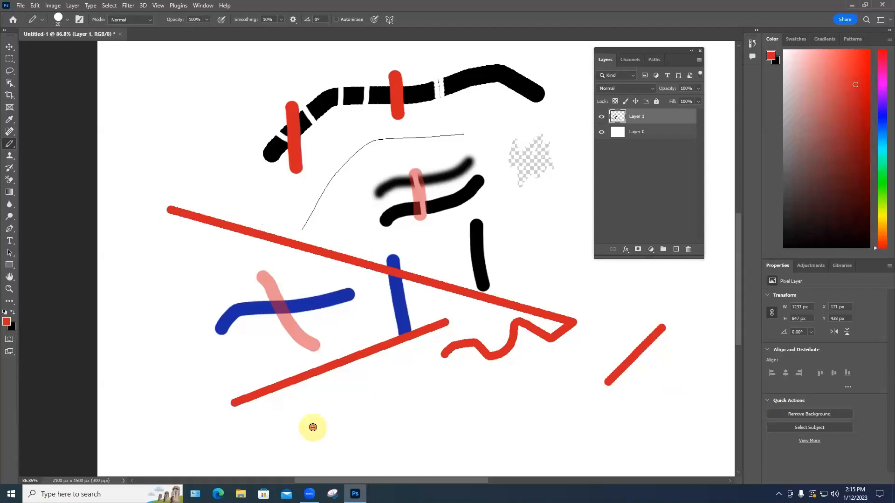
pyautogui.moveTo(312, 428)
pyautogui.mouseDown()
pyautogui.moveTo(400, 434)
pyautogui.moveTo(545, 422)
pyautogui.mouseUp()
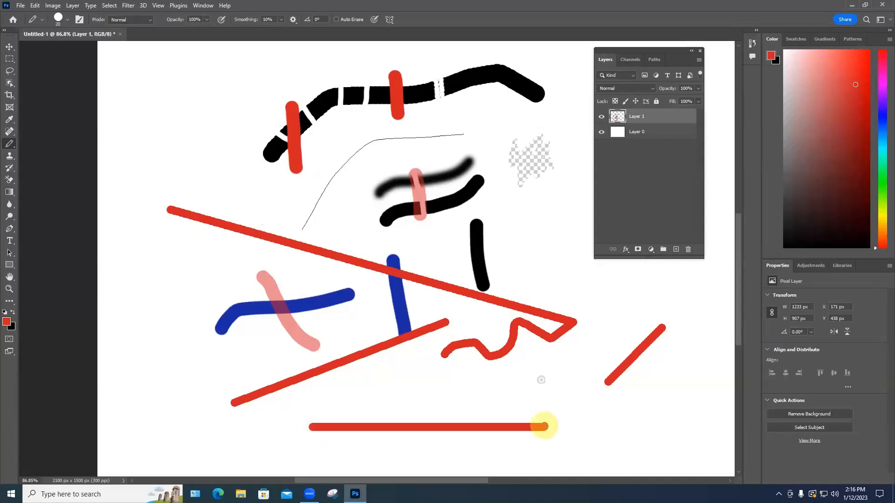
pyautogui.moveTo(544, 426); pyautogui.dragTo(543, 367)
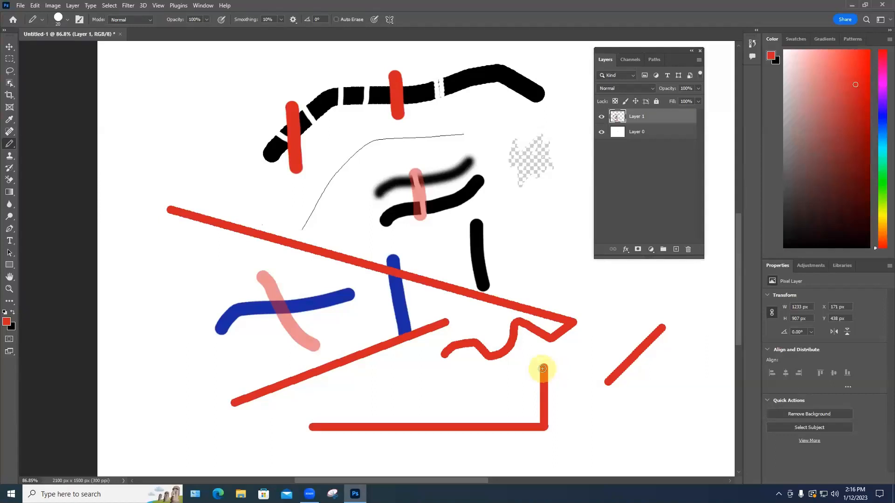
pyautogui.keyDown('shift'); pyautogui.click(666, 279); pyautogui.keyUp('shift')
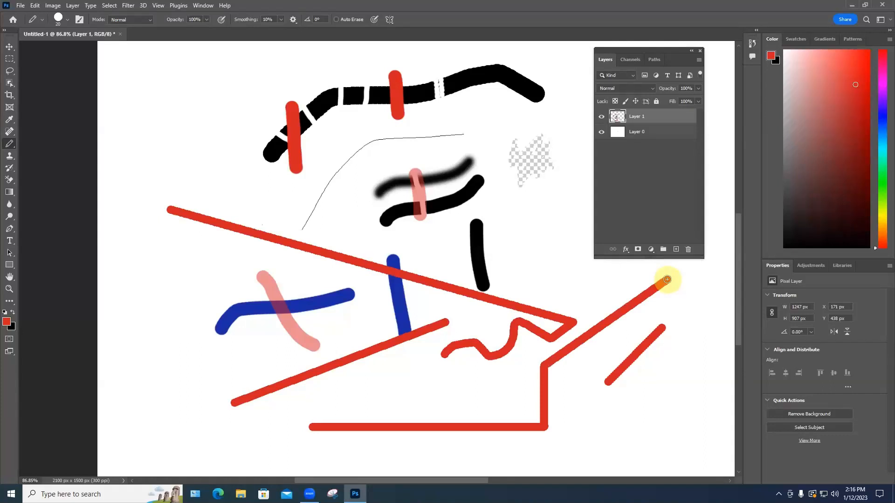
pyautogui.click(630, 277)
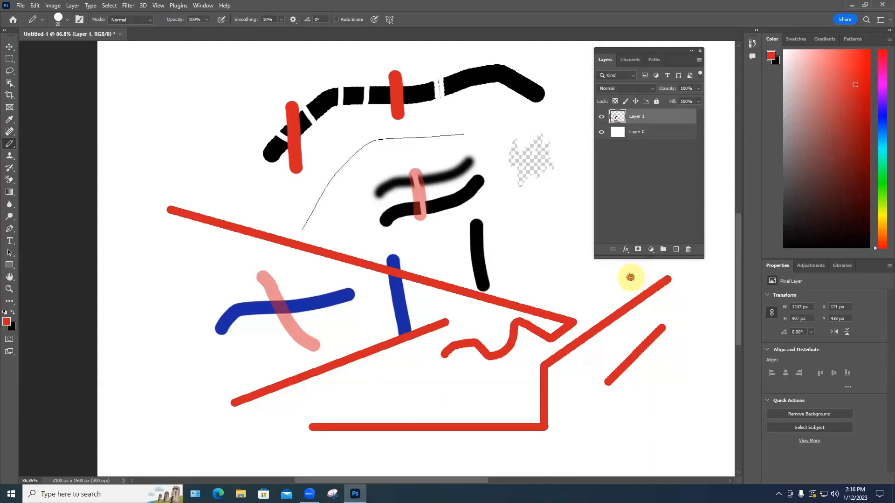
# - Try extending the red dot with a chain of connected straight segments, horizontal, vertical and slanted, toward the checkered patch
pyautogui.moveTo(630, 277); pyautogui.dragTo(538, 276)
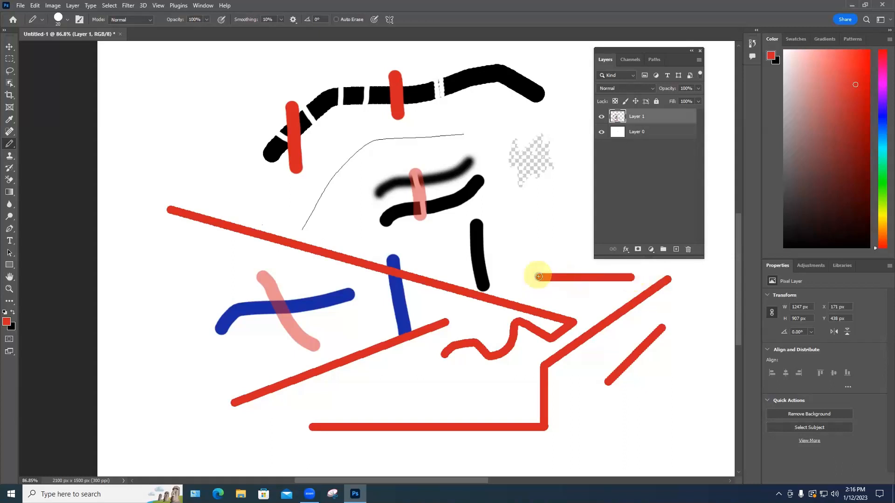
pyautogui.keyDown('shift'); pyautogui.click(539, 215); pyautogui.keyUp('shift')
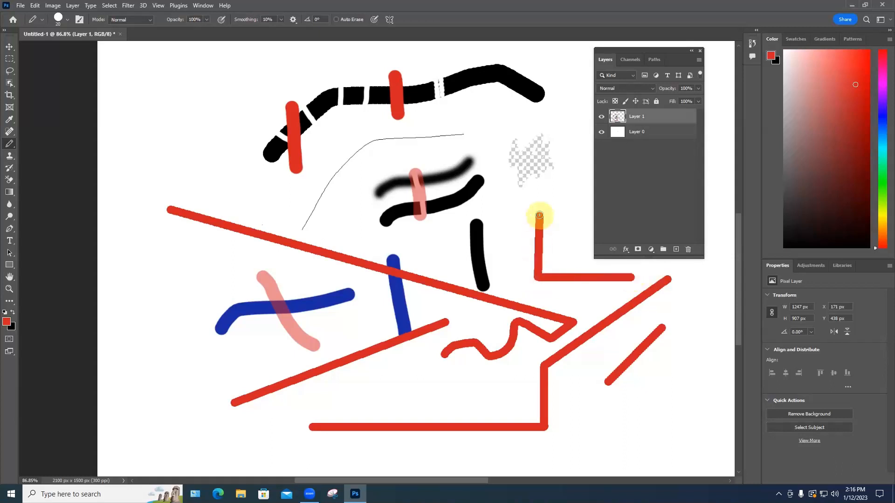
pyautogui.keyDown('shift'); pyautogui.click(493, 216); pyautogui.keyUp('shift')
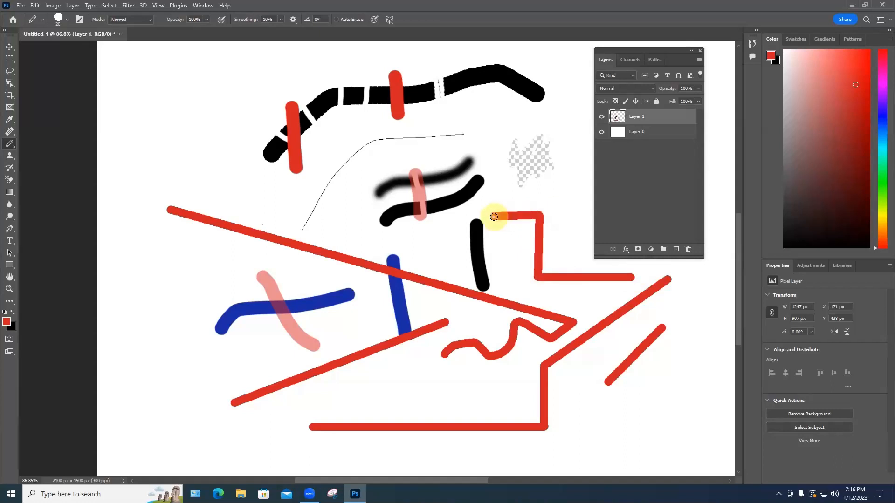
pyautogui.keyDown('shift'); pyautogui.click(553, 252); pyautogui.keyUp('shift')
pyautogui.keyDown('shift'); pyautogui.click(553, 164); pyautogui.keyUp('shift')
pyautogui.keyDown('shift'); pyautogui.click(557, 265); pyautogui.keyUp('shift')
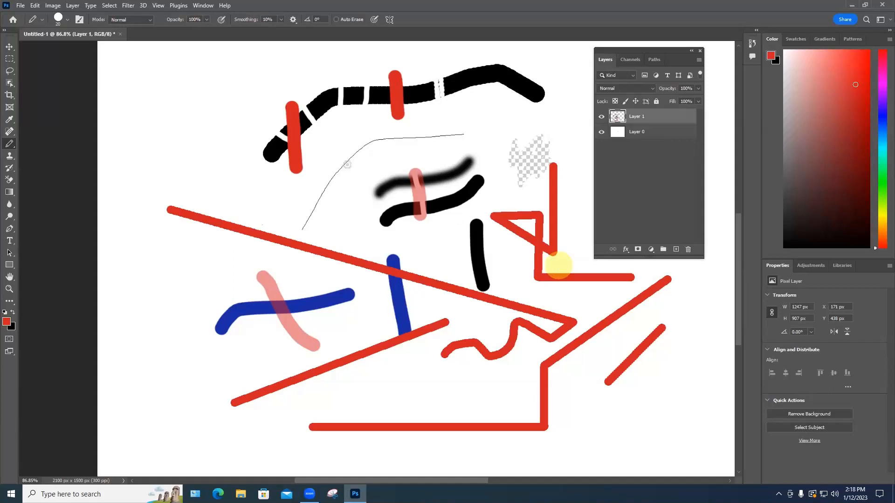
pyautogui.click(157, 6)
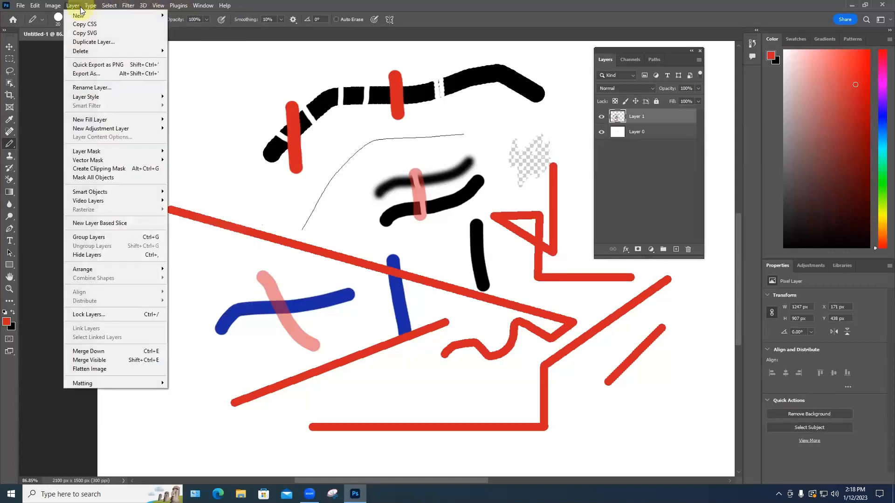
pyautogui.moveTo(118, 9)
pyautogui.moveTo(195, 8)
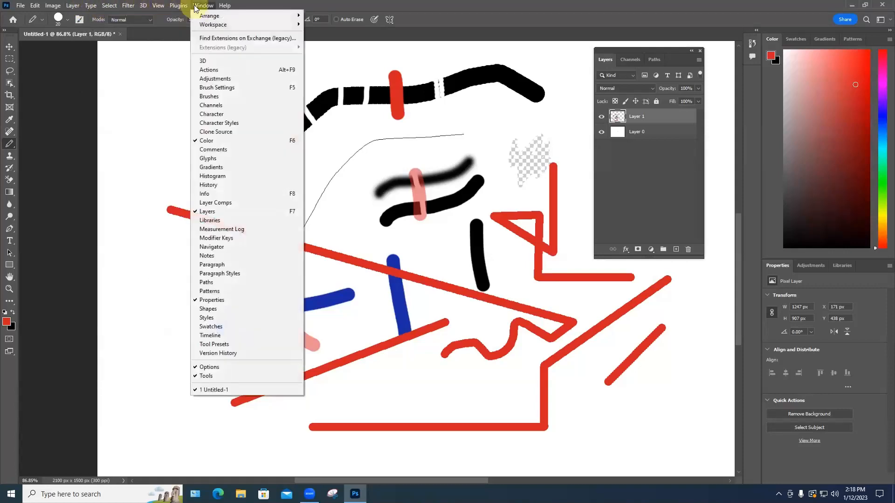
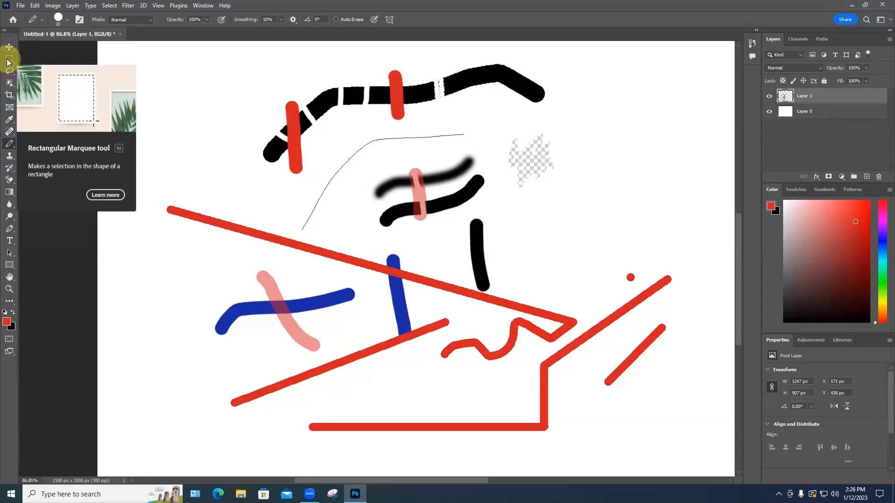
# - Choose the Rectangular Marquee tool and select an area about 214 × 258 px around the first red mark on the thick black line
pyautogui.click(7, 62)
pyautogui.rightClick(7, 62)
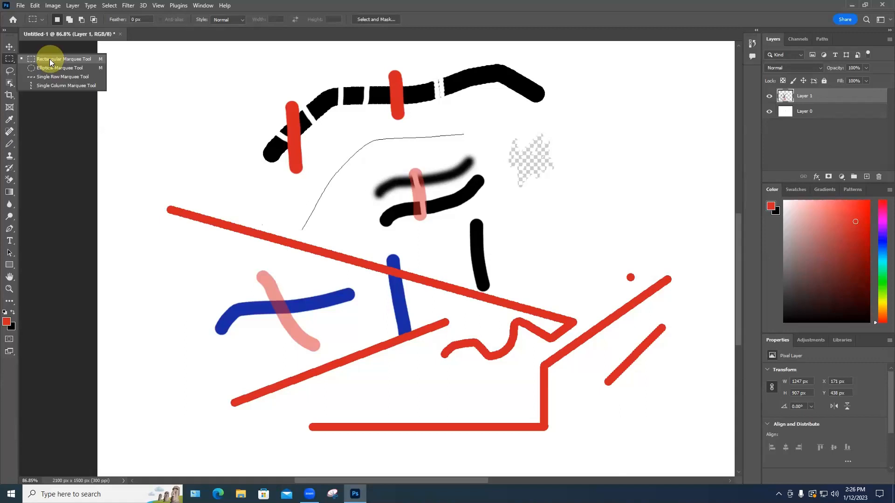
pyautogui.click(49, 59)
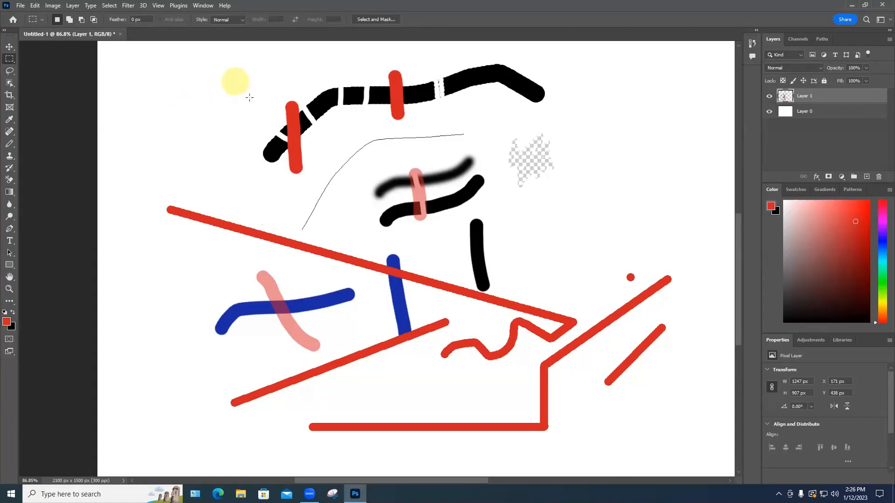
pyautogui.moveTo(243, 87); pyautogui.dragTo(328, 191)
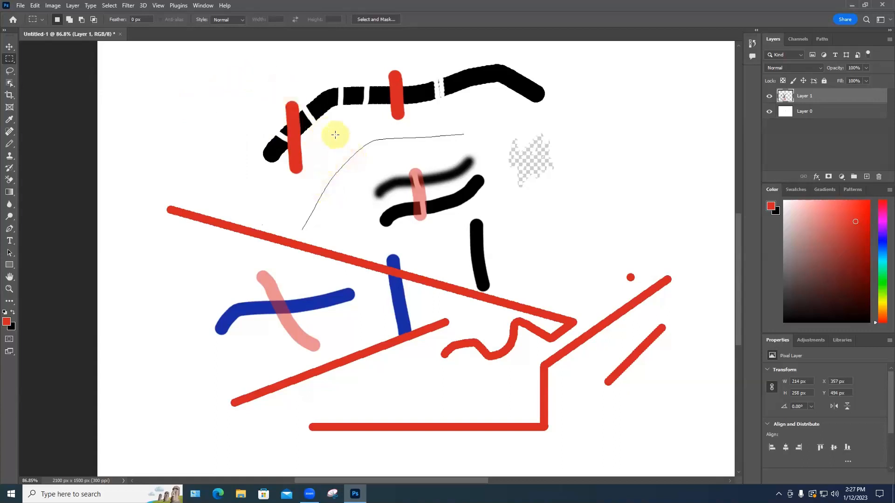
# - Try deleting the pixels in a selection of about 219 × 214 px over the thick black line's lower end, and undo the deletion
pyautogui.moveTo(264, 71); pyautogui.dragTo(352, 157)
pyautogui.press('Delete')
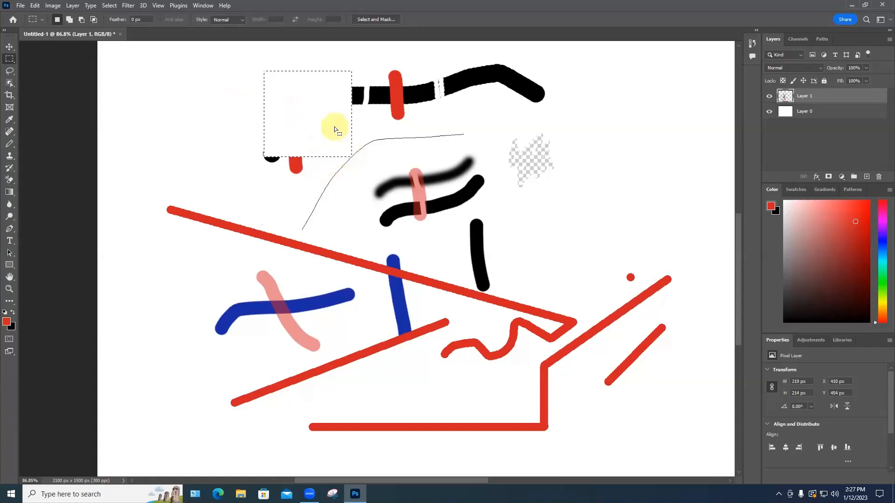
pyautogui.hotkey('ctrl', 'z')
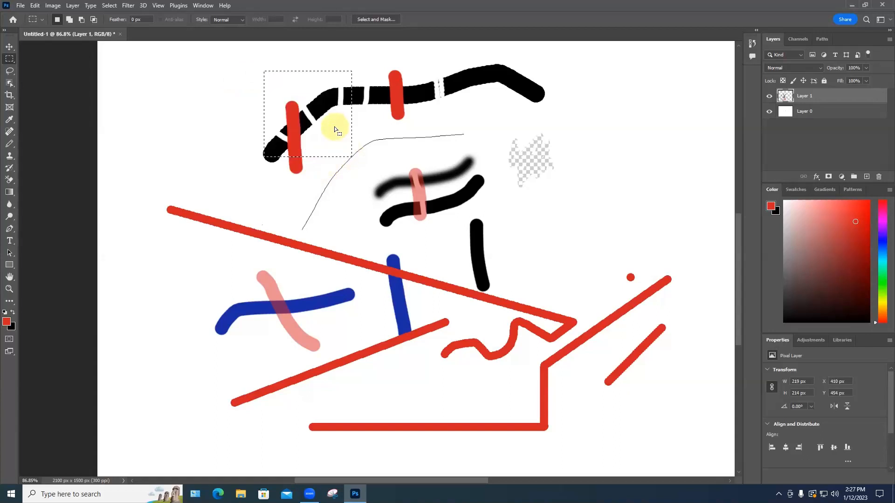
# - Replace the selection with one of about 228 × 206 px over the thick black line's bent end, and delete its pixels
pyautogui.click(382, 106)
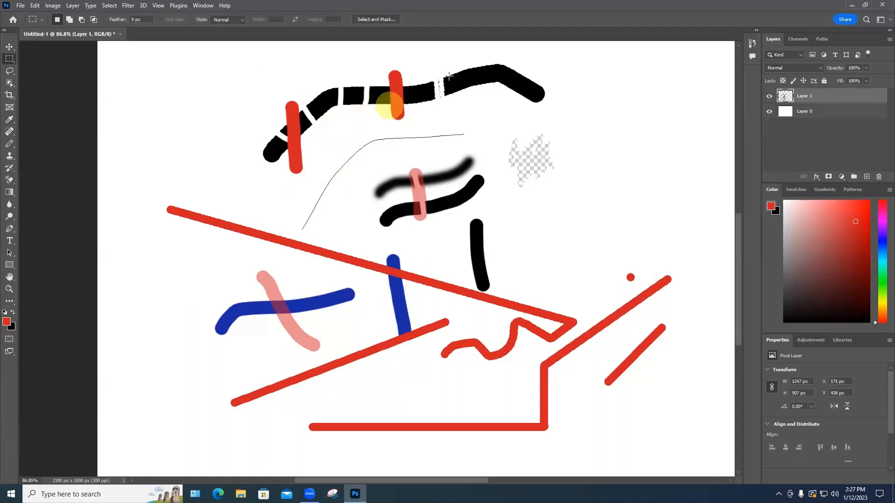
pyautogui.moveTo(473, 50); pyautogui.dragTo(565, 133)
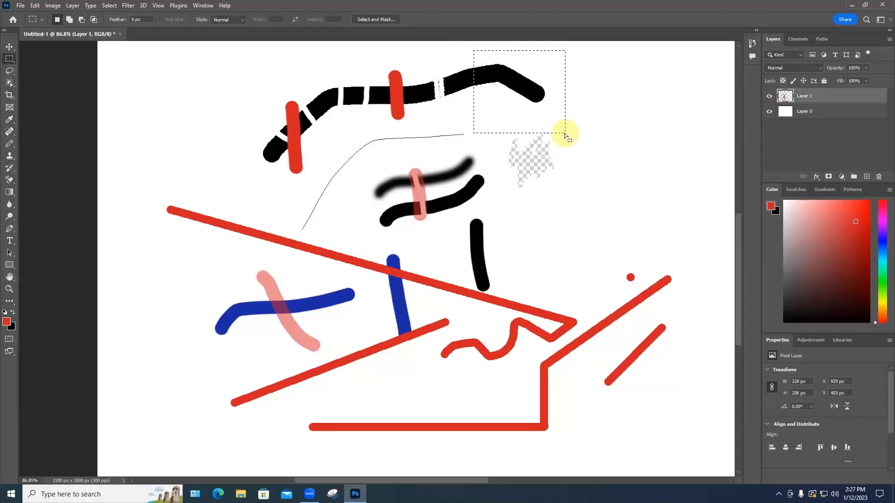
pyautogui.press('Delete')
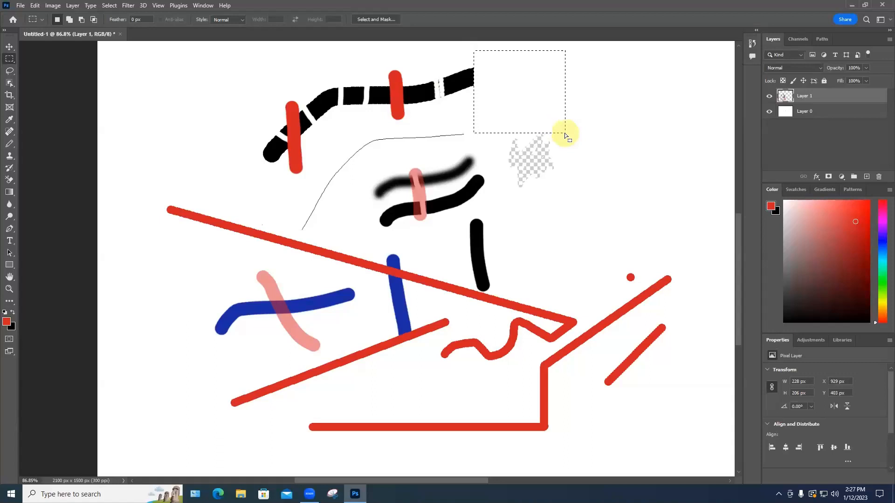
# - Select an area about 174 × 177 px around the second red mark on the thick black line and review the available selection commands
pyautogui.moveTo(344, 63); pyautogui.dragTo(414, 134)
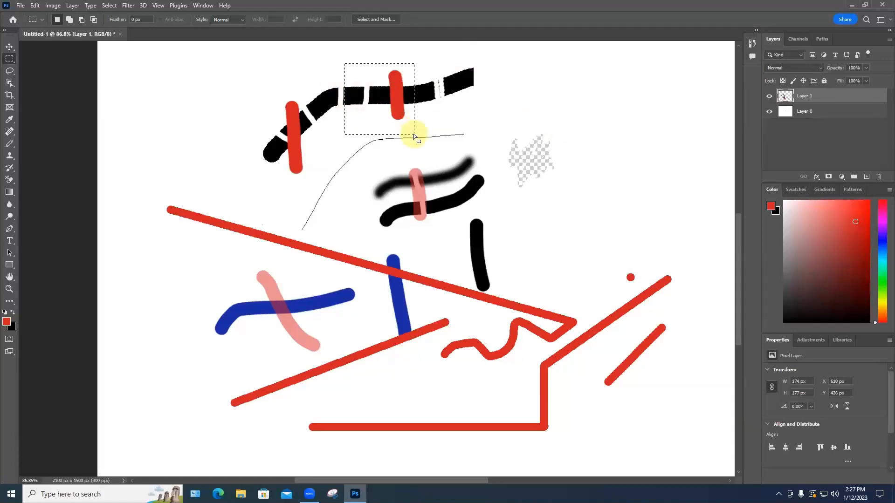
pyautogui.rightClick(388, 125)
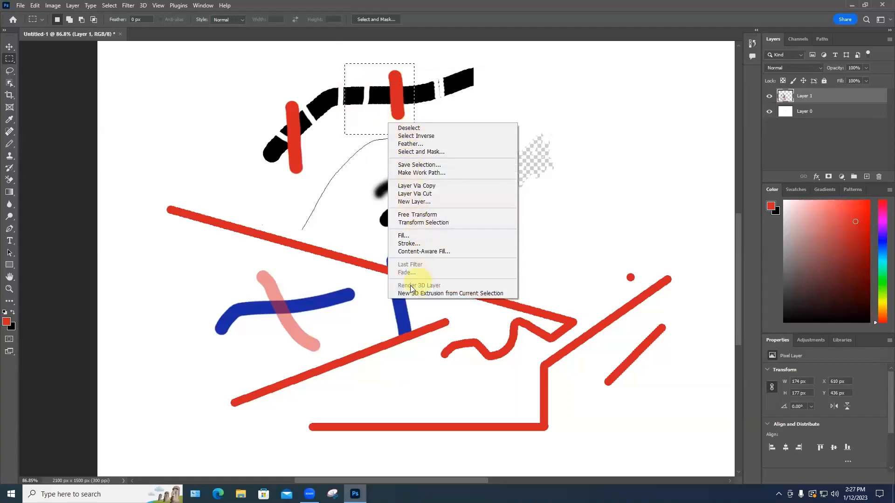
pyautogui.click(474, 98)
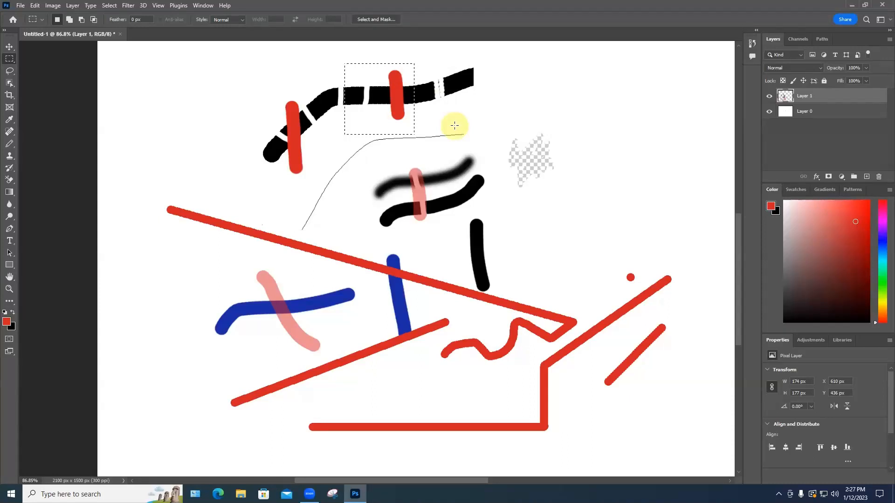
pyautogui.hotkey('ctrl', 's')
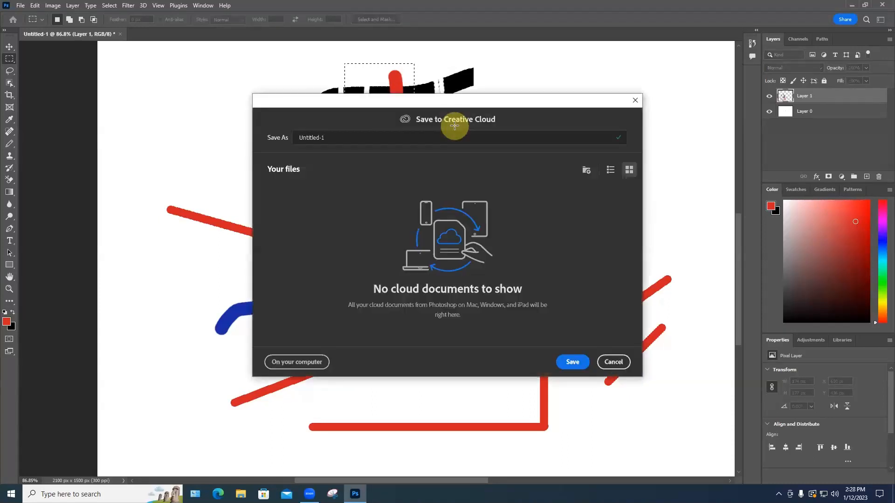
pyautogui.click(635, 101)
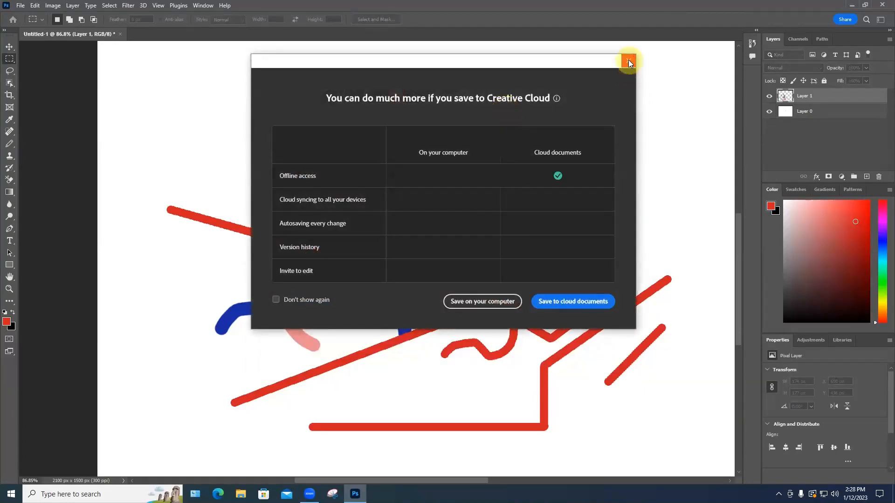
pyautogui.click(628, 61)
pyautogui.click(502, 98)
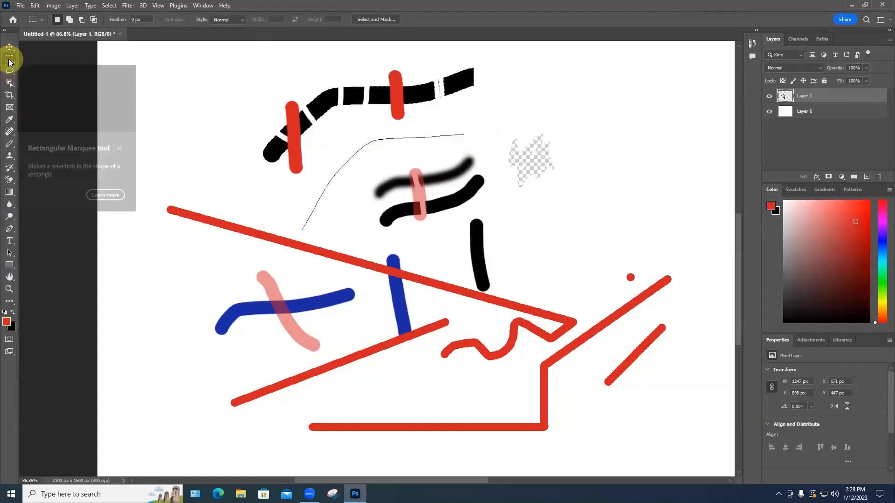
# - Choose the Lasso tool and select a freehand area about 686 × 375 px around the whole thick black line and its red marks
pyautogui.click(9, 73)
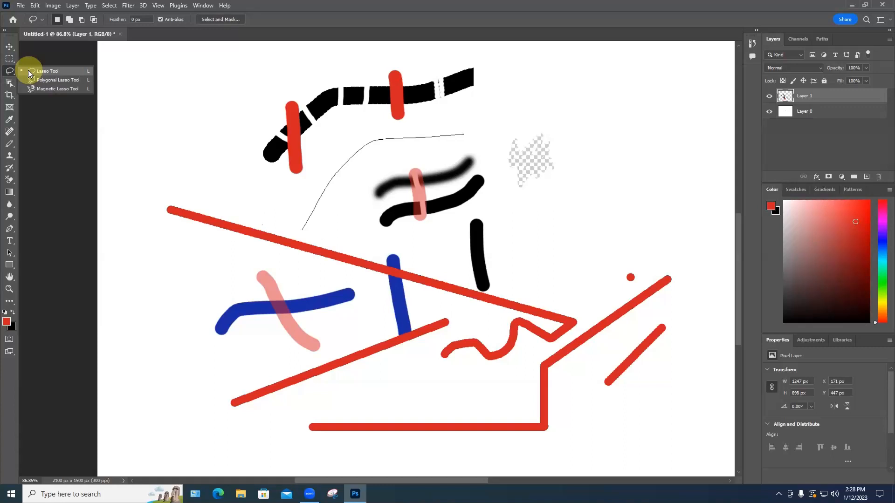
pyautogui.click(28, 70)
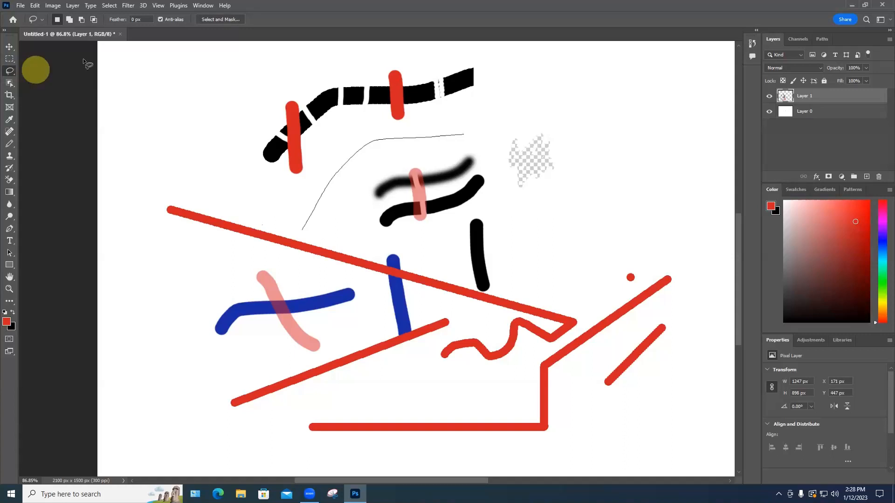
pyautogui.moveTo(285, 68)
pyautogui.mouseDown()
pyautogui.moveTo(228, 135)
pyautogui.moveTo(237, 196)
pyautogui.moveTo(308, 182)
pyautogui.moveTo(331, 148)
pyautogui.moveTo(395, 127)
pyautogui.moveTo(461, 122)
pyautogui.moveTo(487, 104)
pyautogui.moveTo(494, 62)
pyautogui.moveTo(427, 56)
pyautogui.moveTo(292, 73)
pyautogui.mouseUp()
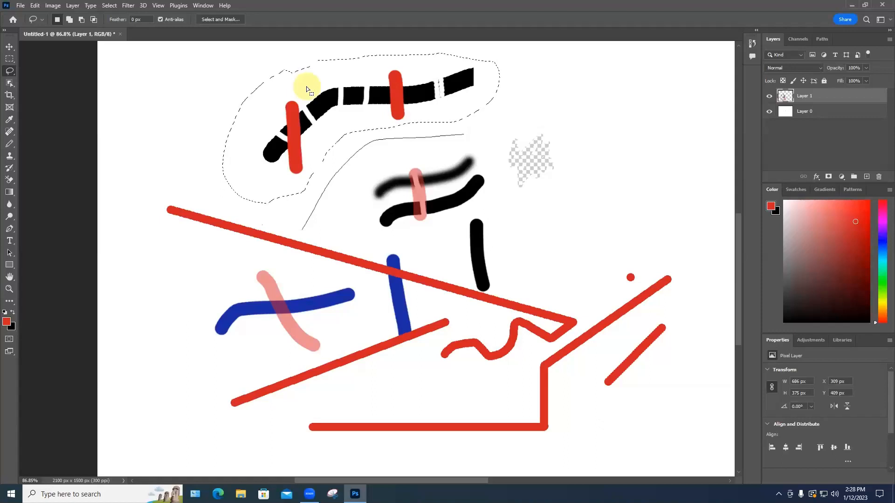
# - Try deleting the pixels inside the lasso selection, undo the deletion, and look over the available selection commands
pyautogui.press('Delete')
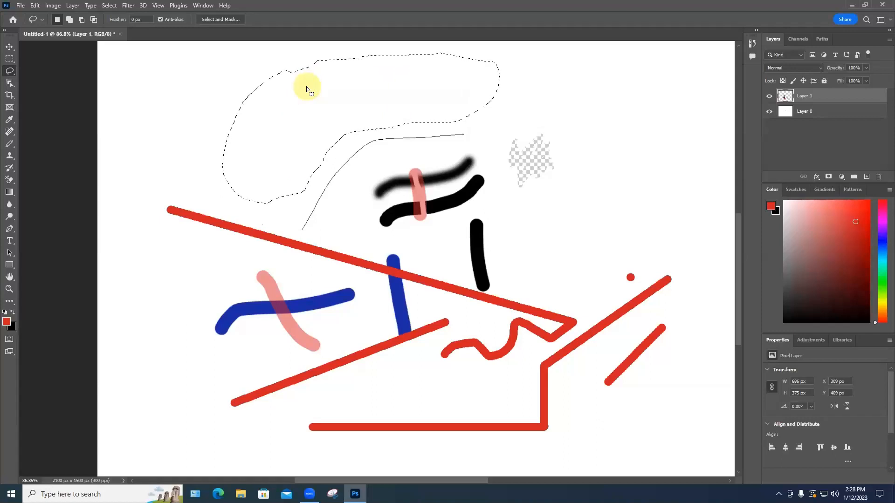
pyautogui.hotkey('ctrl', 'z')
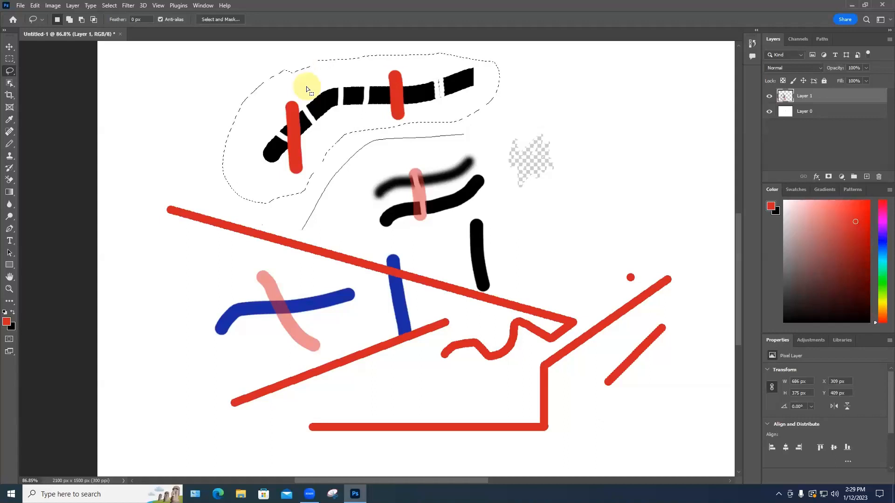
pyautogui.rightClick(306, 88)
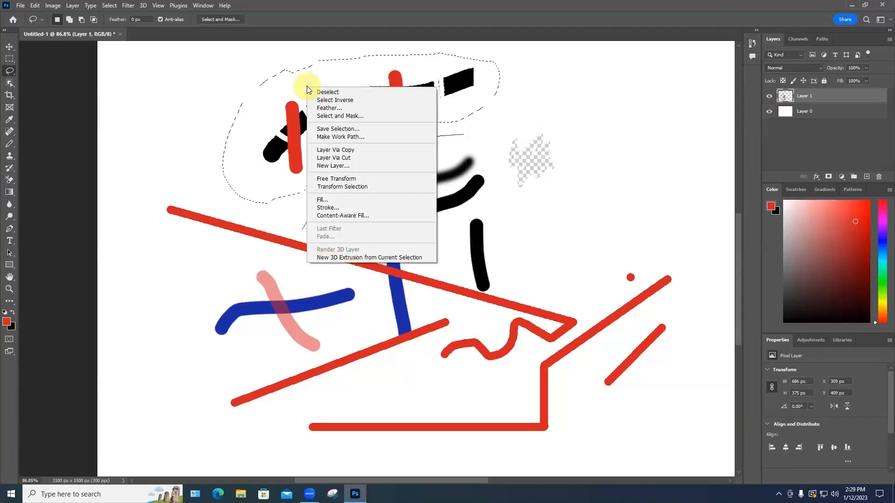
pyautogui.click(244, 150)
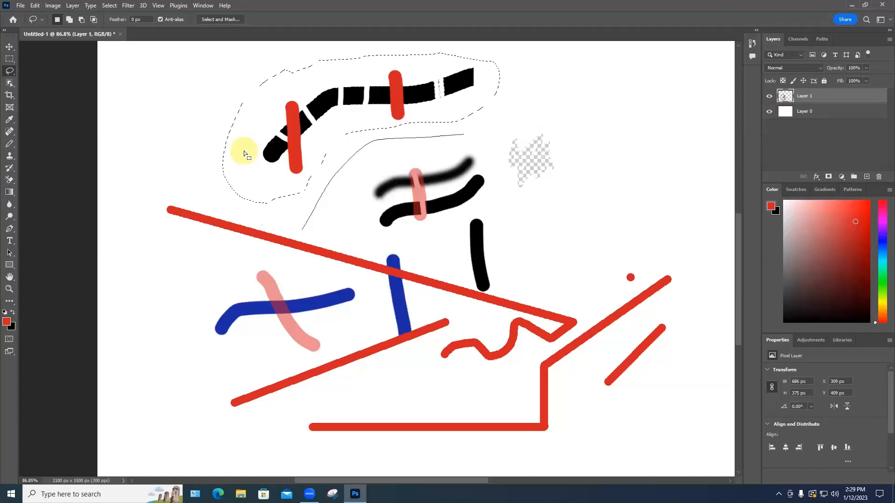
# - Paste a copy of the selected thick black line as a new layer and move it to about X 1017 px, Y 550 px
pyautogui.hotkey('ctrl', 'v')
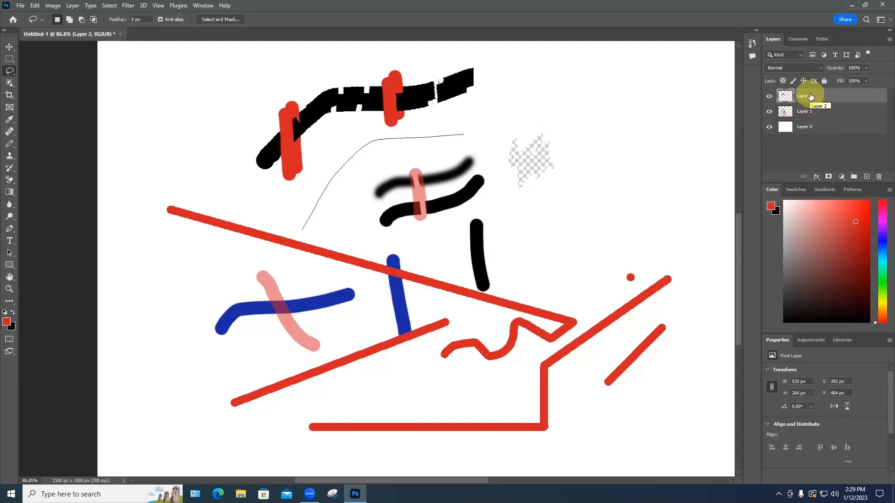
pyautogui.click(8, 47)
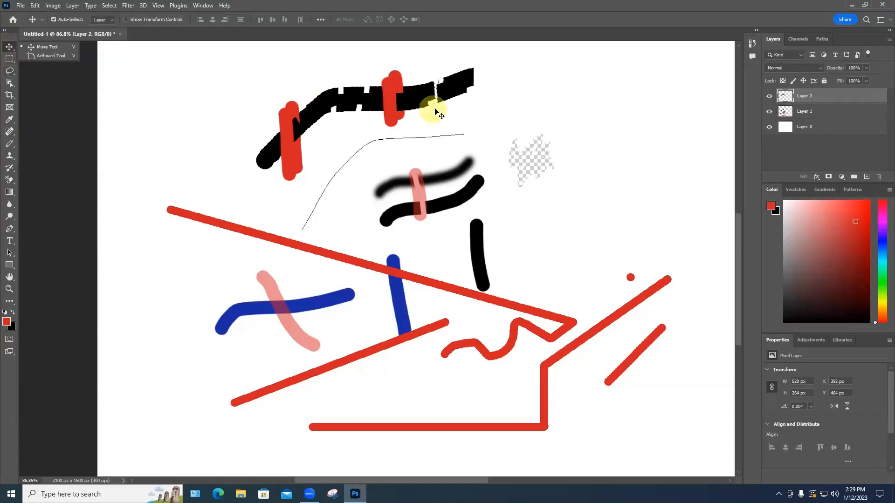
pyautogui.moveTo(383, 110)
pyautogui.mouseDown()
pyautogui.moveTo(536, 93)
pyautogui.moveTo(645, 94)
pyautogui.moveTo(634, 154)
pyautogui.moveTo(637, 142)
pyautogui.mouseUp()
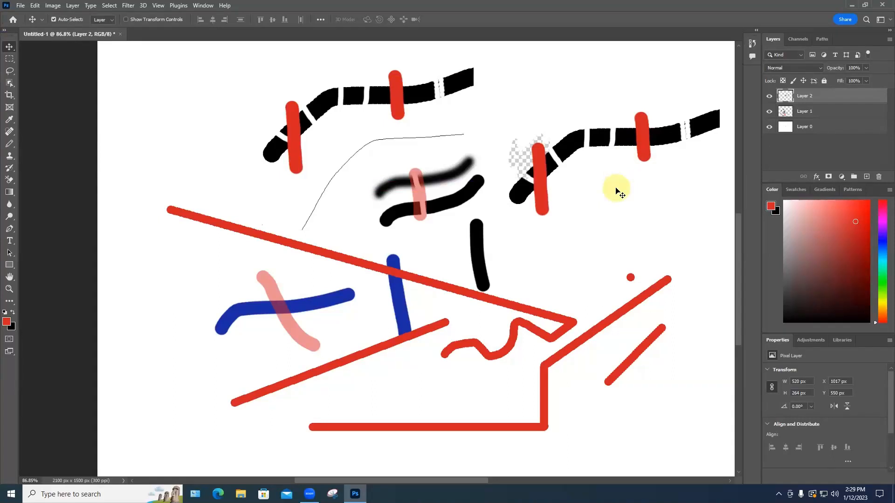
# - Paste two more copies of the thick black line, placing them at about X 70, Y 814 px and X 1035, Y 781 px
pyautogui.press('ctrl')
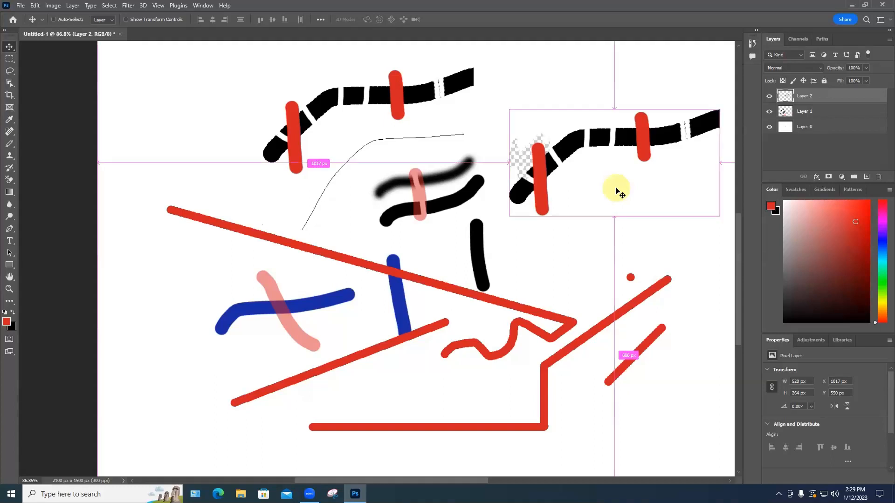
pyautogui.hotkey('ctrl', 'v')
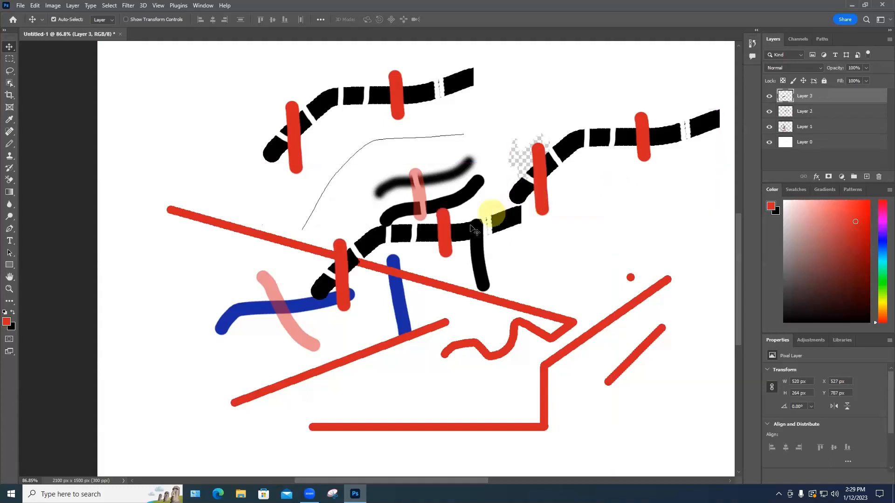
pyautogui.moveTo(425, 238); pyautogui.dragTo(241, 247)
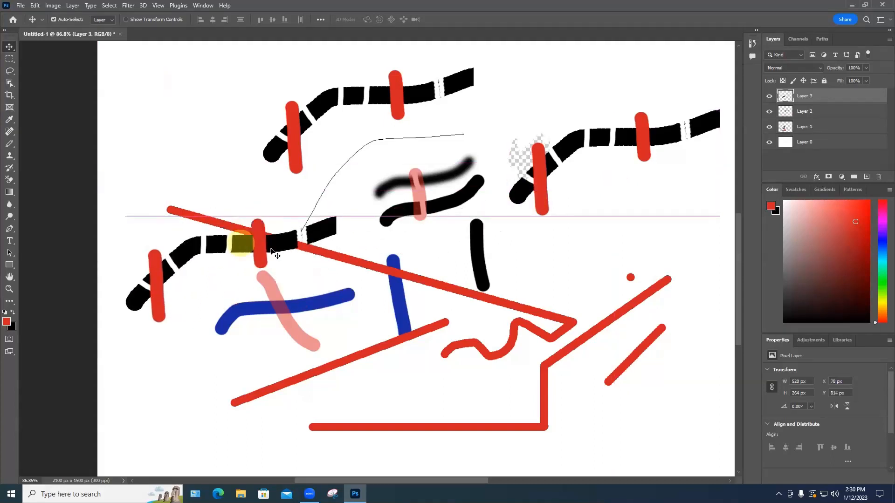
pyautogui.hotkey('ctrl', 'v')
pyautogui.moveTo(479, 257); pyautogui.dragTo(632, 242)
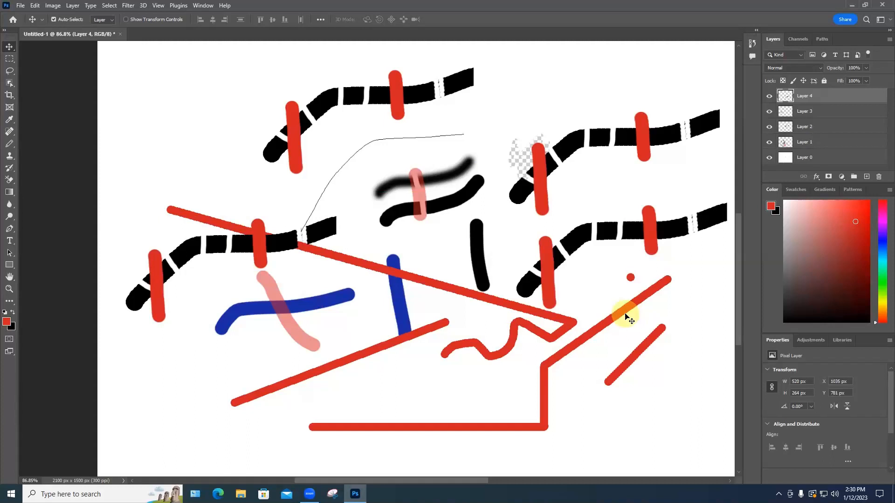
# - Try selecting everything on Layer 1 and deleting its pixels, and undo the deletion
pyautogui.click(804, 143)
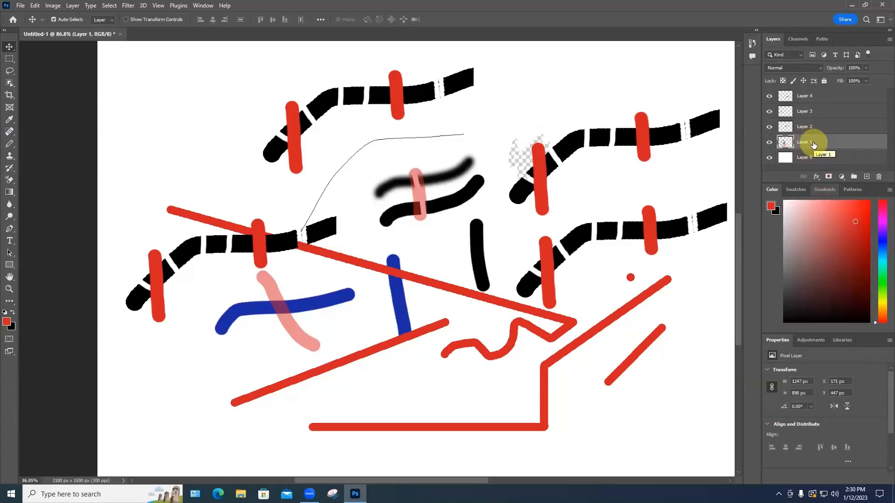
pyautogui.hotkey('ctrl', 'a')
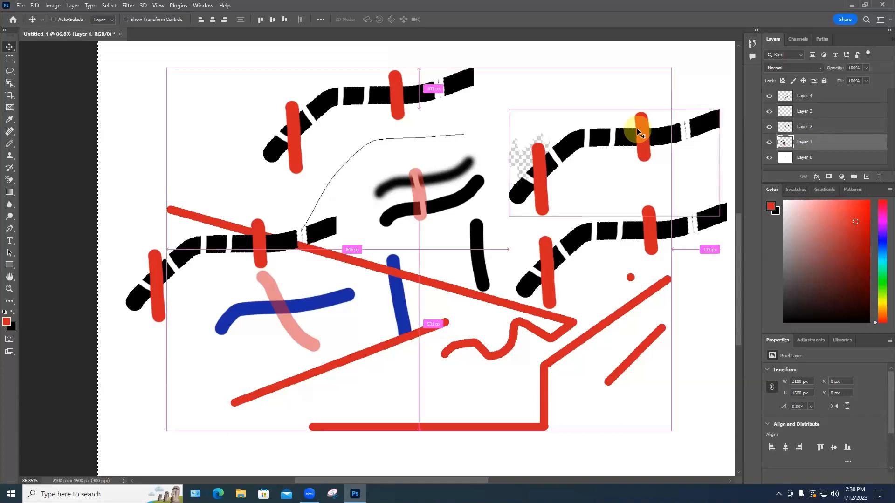
pyautogui.press('Delete')
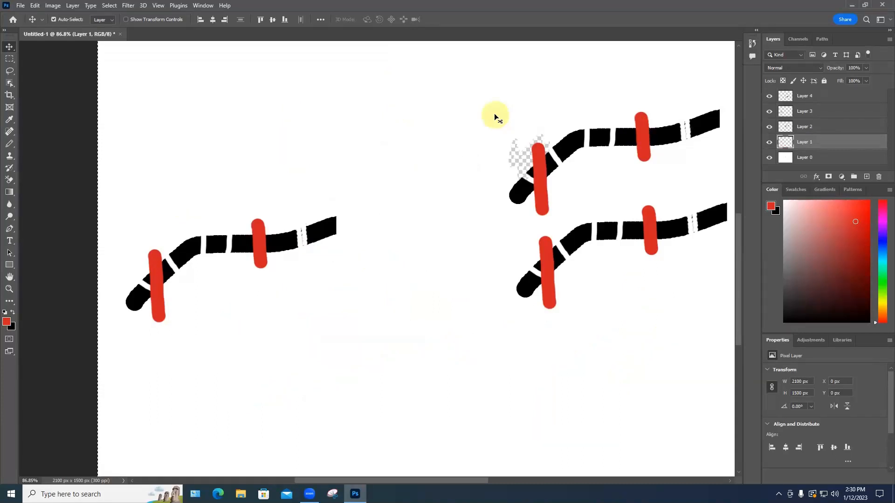
pyautogui.click(35, 6)
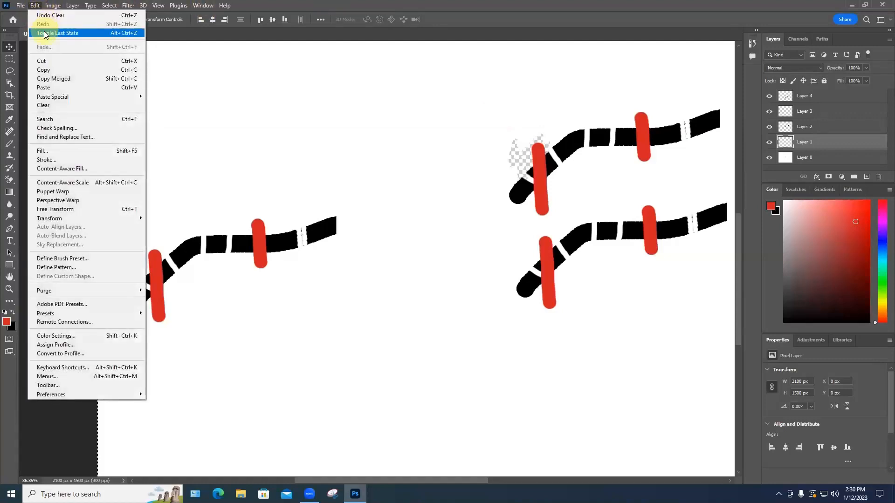
pyautogui.click(47, 15)
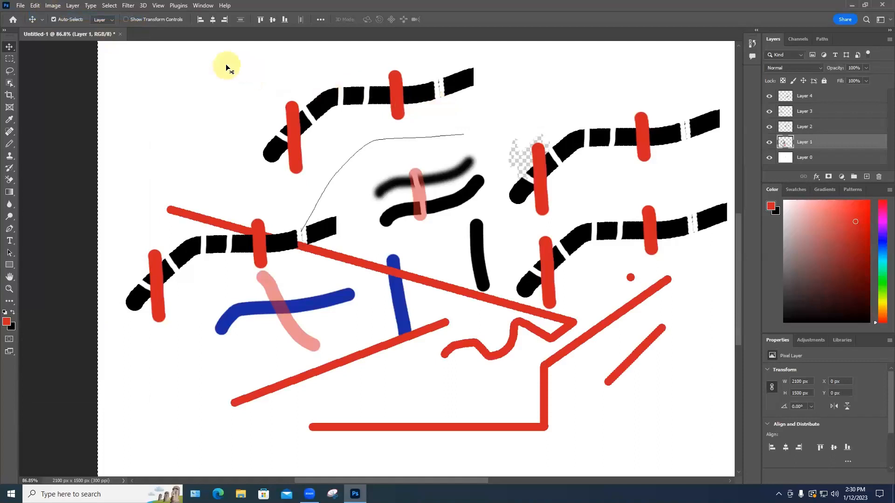
# - Select all of Layer 1's content, move it toward the canvas's upper-left corner so it runs partly off the edge, and deselect
pyautogui.scroll(-1, 229, 65)
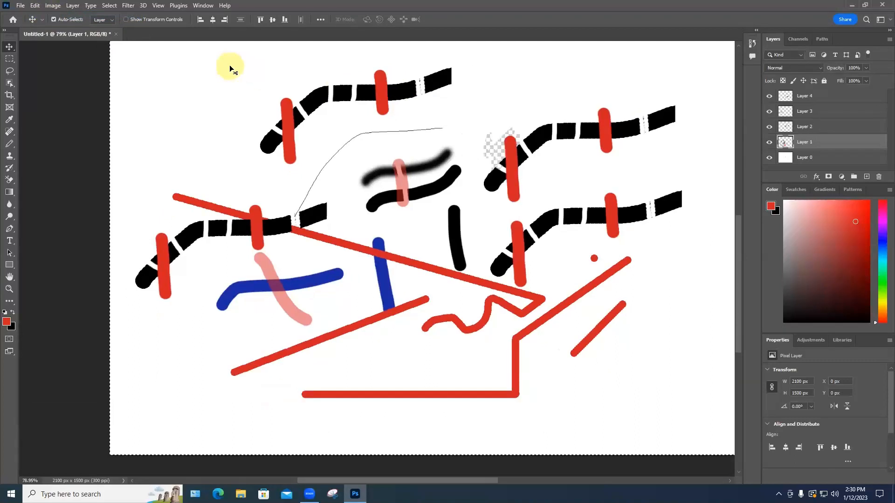
pyautogui.scroll(-3, 229, 66)
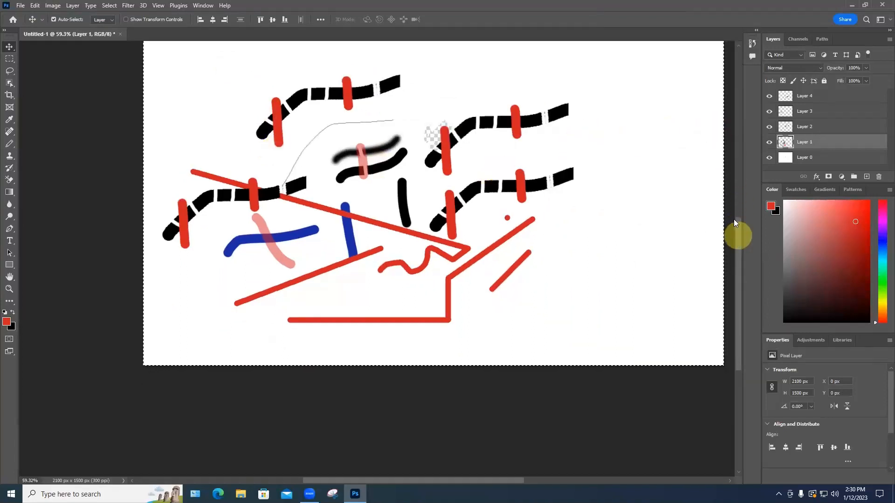
pyautogui.scroll(1, 734, 203)
pyautogui.scroll(-2, 645, 184)
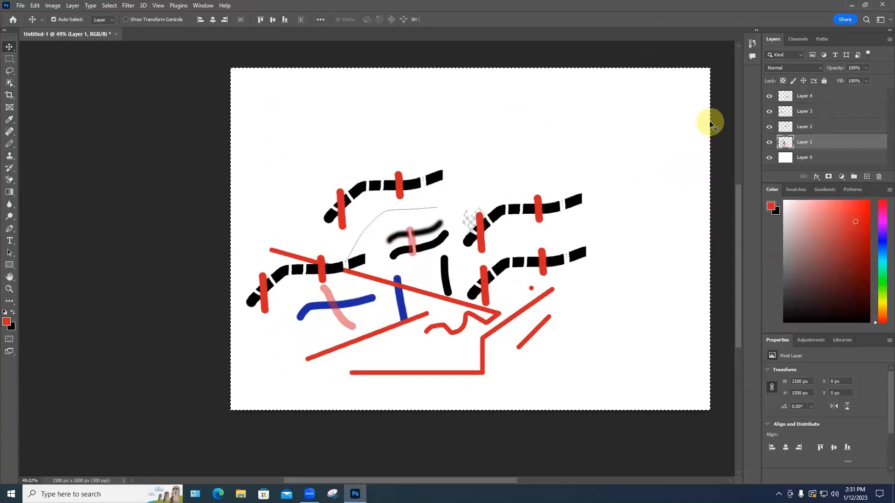
pyautogui.hotkey('ctrl', 'd')
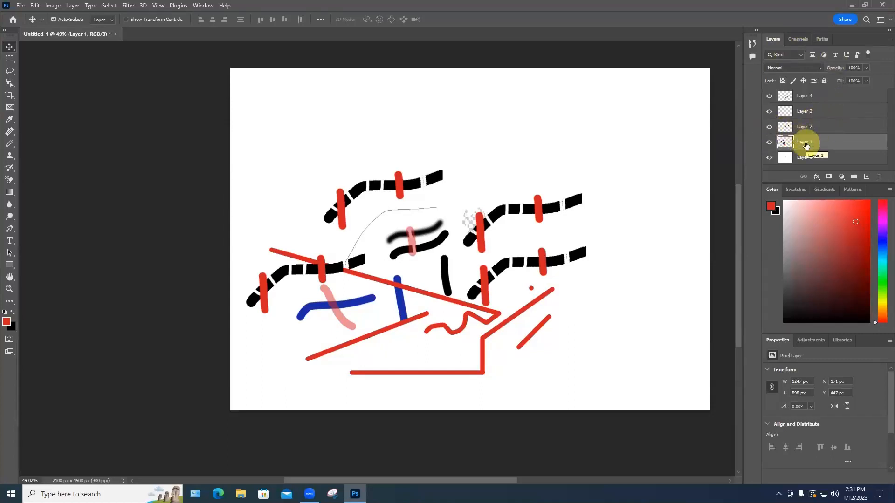
pyautogui.hotkey('ctrl', 'a')
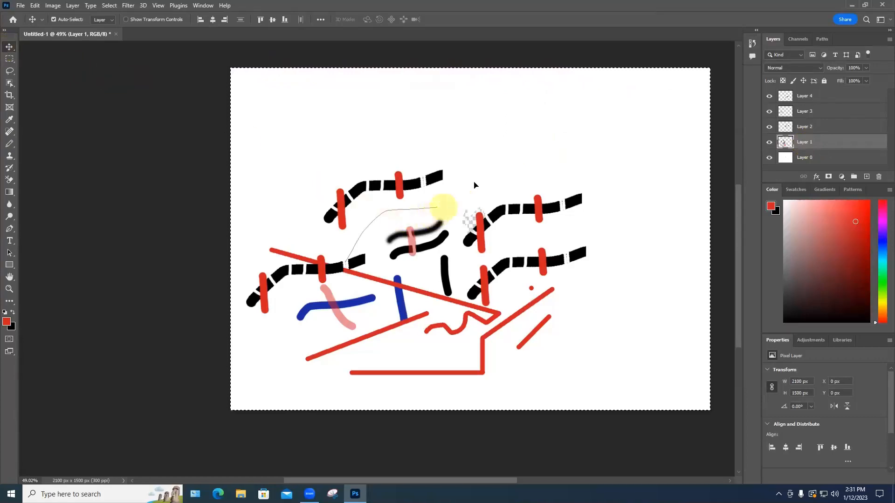
pyautogui.moveTo(441, 238)
pyautogui.mouseDown()
pyautogui.moveTo(624, 131)
pyautogui.moveTo(412, 123)
pyautogui.moveTo(416, 255)
pyautogui.moveTo(449, 285)
pyautogui.moveTo(544, 300)
pyautogui.moveTo(624, 237)
pyautogui.moveTo(575, 171)
pyautogui.moveTo(560, 176)
pyautogui.moveTo(584, 205)
pyautogui.moveTo(426, 121)
pyautogui.moveTo(375, 71)
pyautogui.moveTo(396, 76)
pyautogui.mouseUp()
pyautogui.click(451, 64)
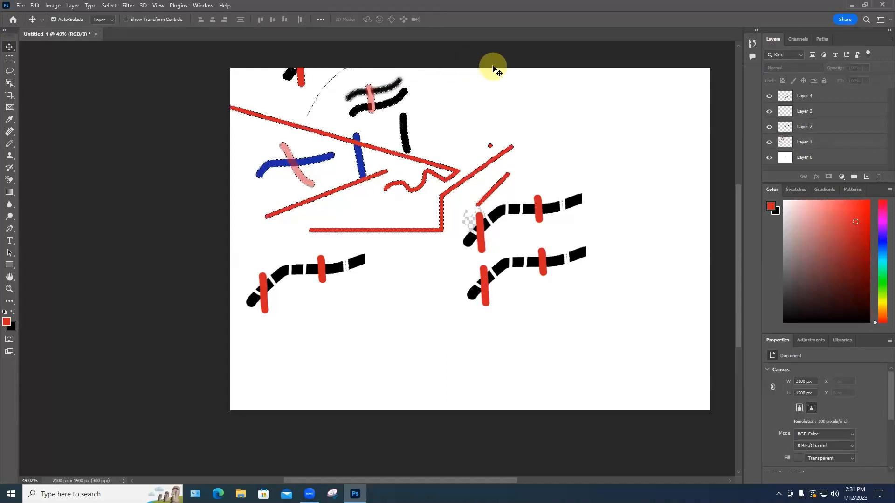
pyautogui.hotkey('ctrl', 'd')
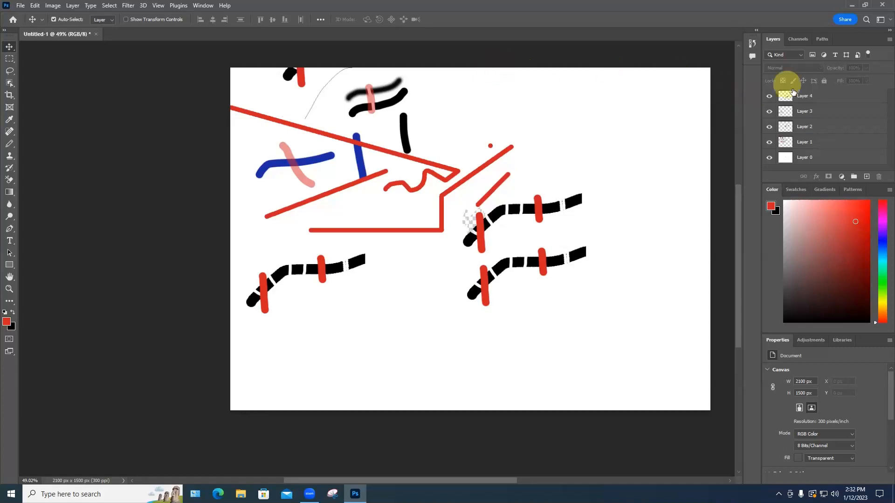
# - Delete Layer 4, which holds the last pasted copy of the thick black line
pyautogui.rightClick(803, 96)
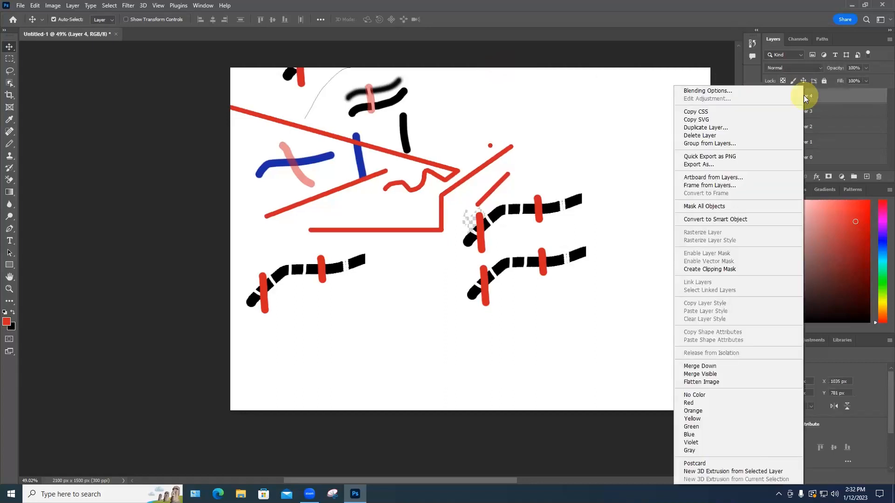
pyautogui.click(712, 135)
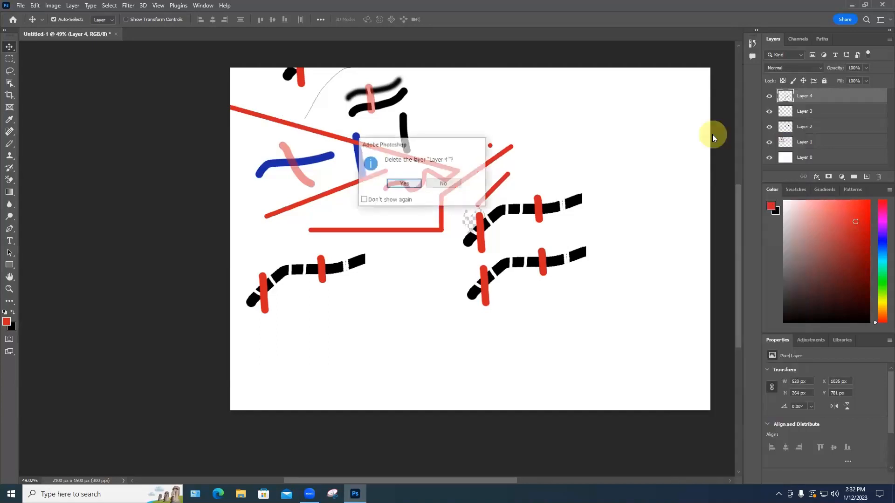
pyautogui.click(413, 184)
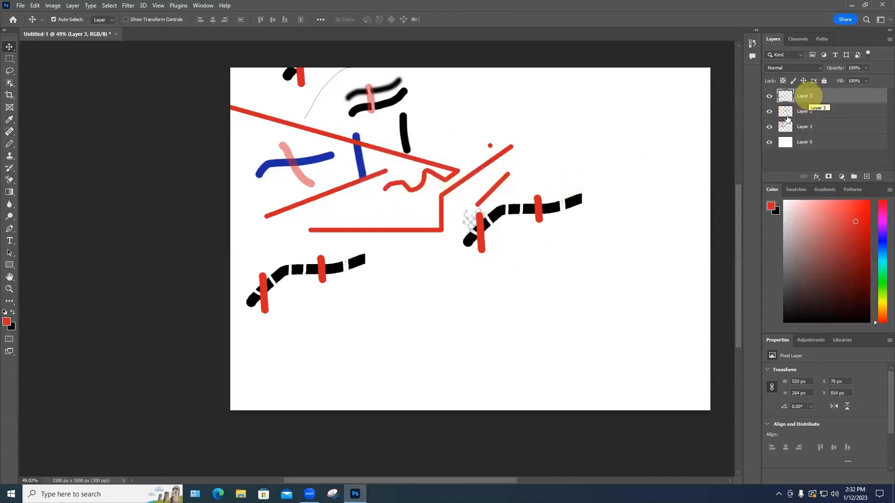
# - Merge Layer 3, Layer 2 and Layer 1 into a single layer, and bring up the list of layer commands
pyautogui.scroll(-1, 671, 210)
pyautogui.scroll(2, 668, 209)
pyautogui.scroll(-2, 669, 209)
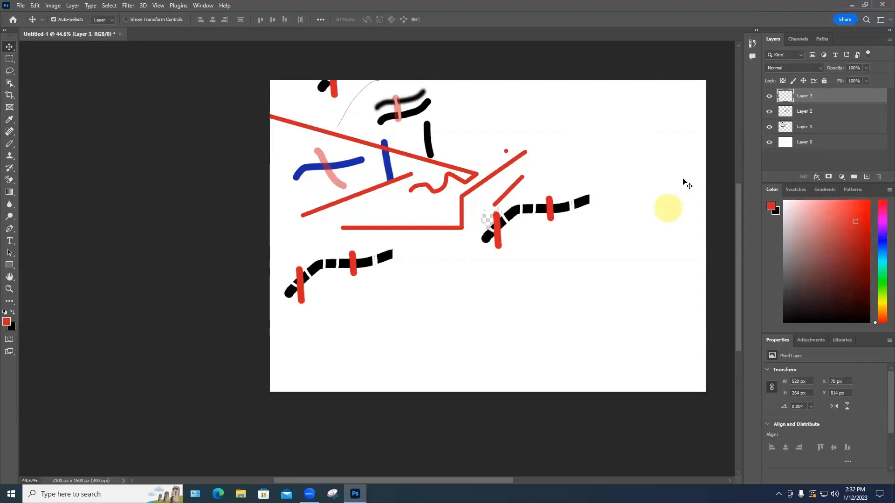
pyautogui.keyDown('ctrl'); pyautogui.click(819, 114); pyautogui.keyUp('ctrl')
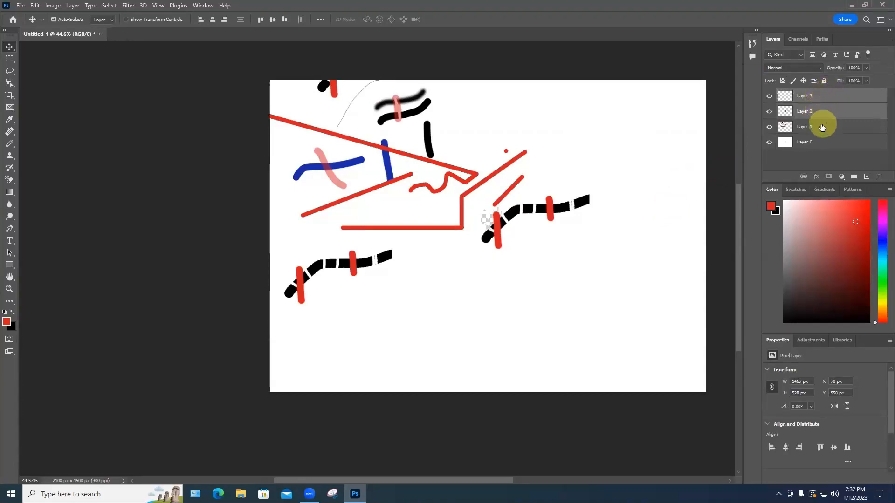
pyautogui.keyDown('ctrl'); pyautogui.click(821, 126); pyautogui.keyUp('ctrl')
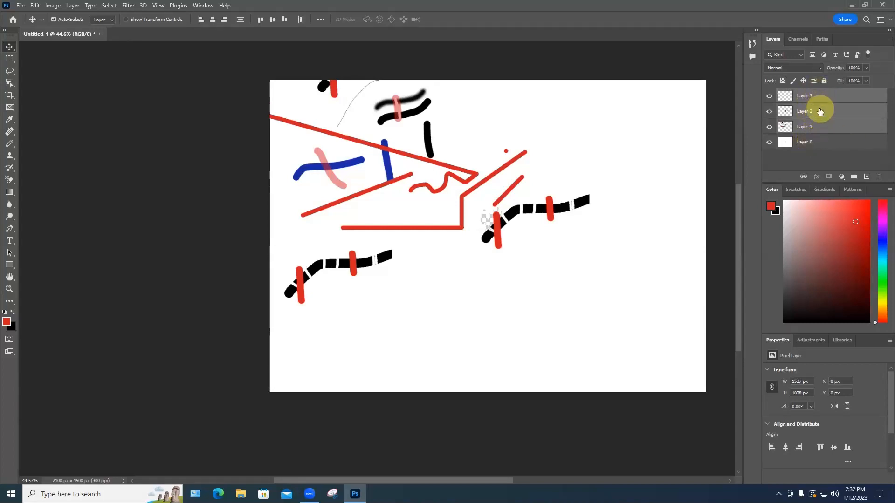
pyautogui.rightClick(819, 111)
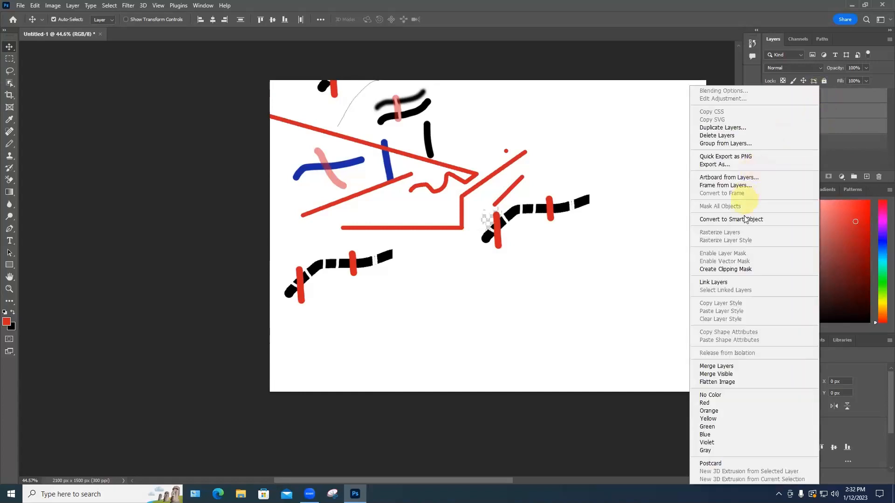
pyautogui.click(726, 366)
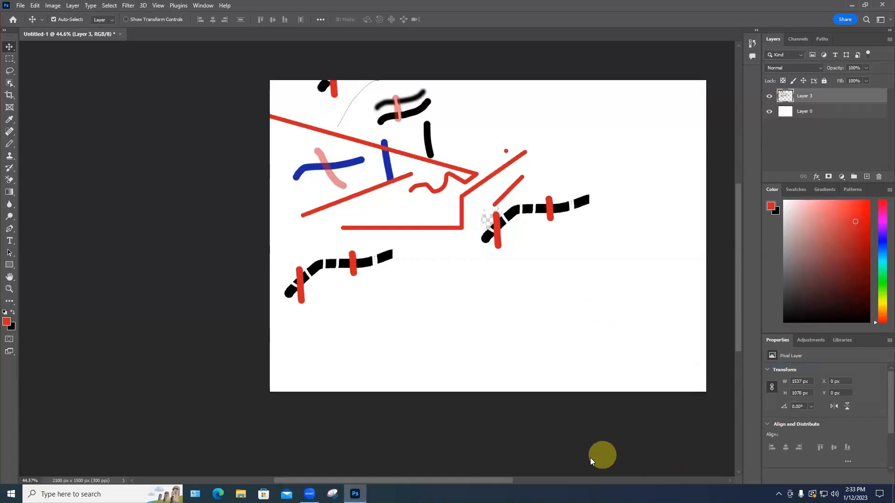
pyautogui.click(73, 6)
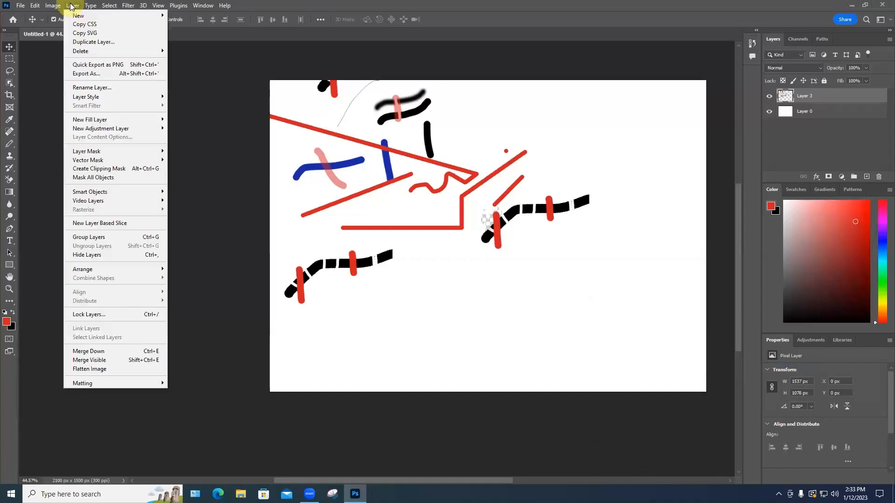
# - Create a new empty Layer 4 above Layer 3, with Normal mode and 100% opacity
pyautogui.moveTo(77, 17)
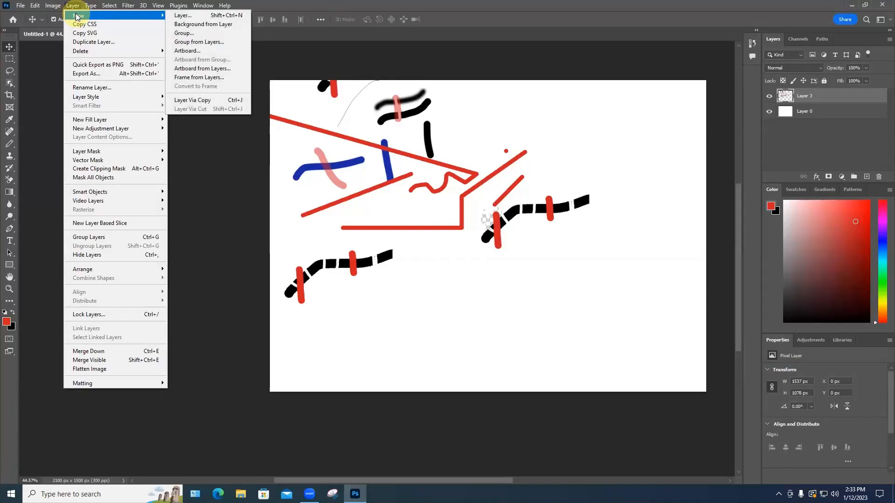
pyautogui.click(219, 15)
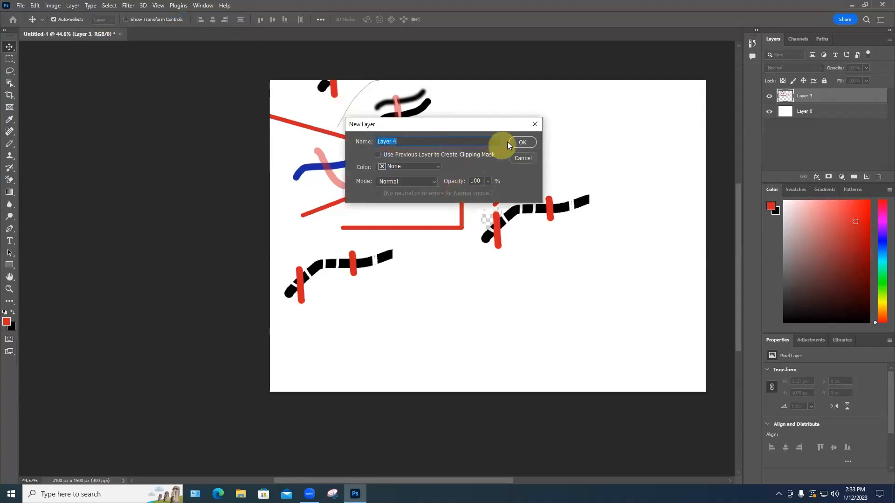
pyautogui.click(519, 142)
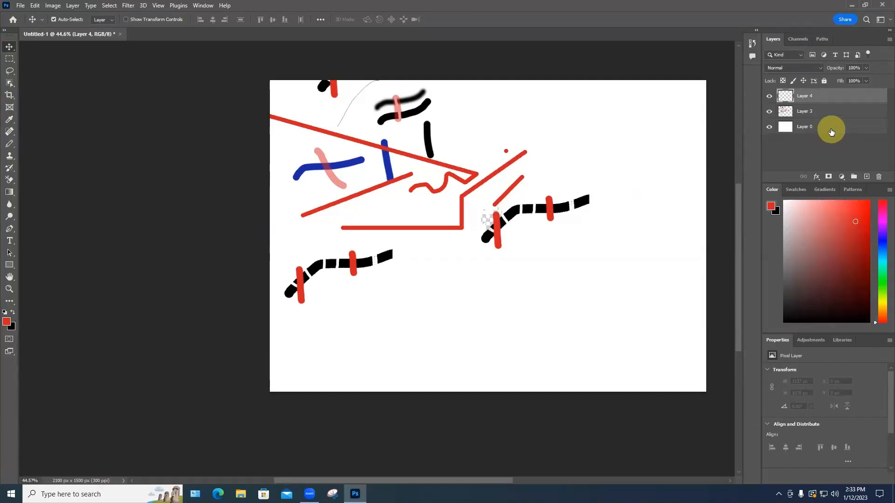
# - Turn the visibility of Layer 4, Layer 3 and Layer 0 off and on again to inspect what each layer holds
pyautogui.click(768, 97)
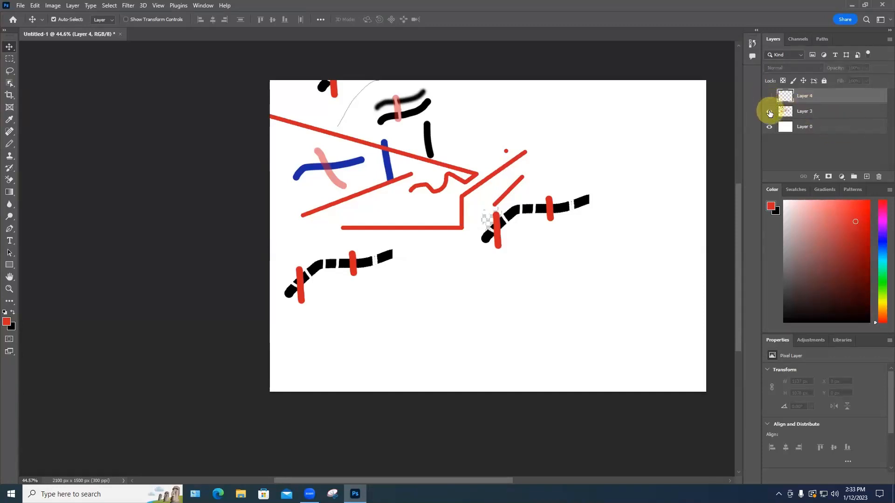
pyautogui.click(769, 112)
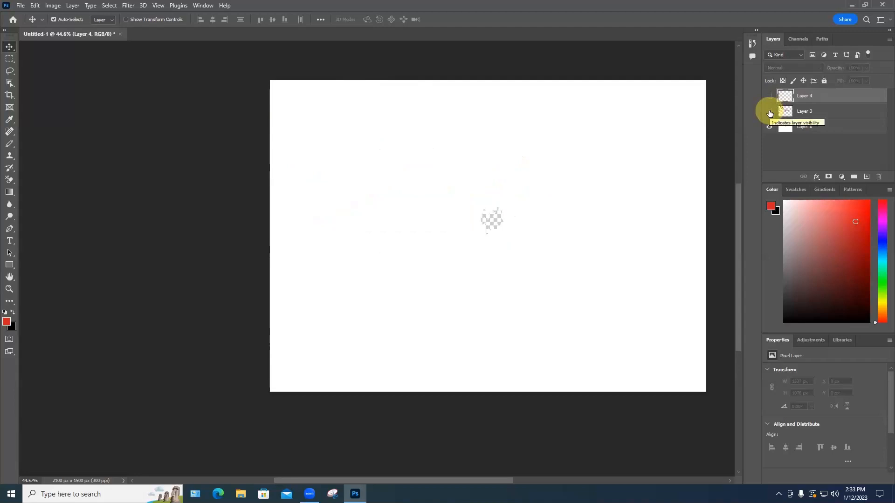
pyautogui.click(769, 113)
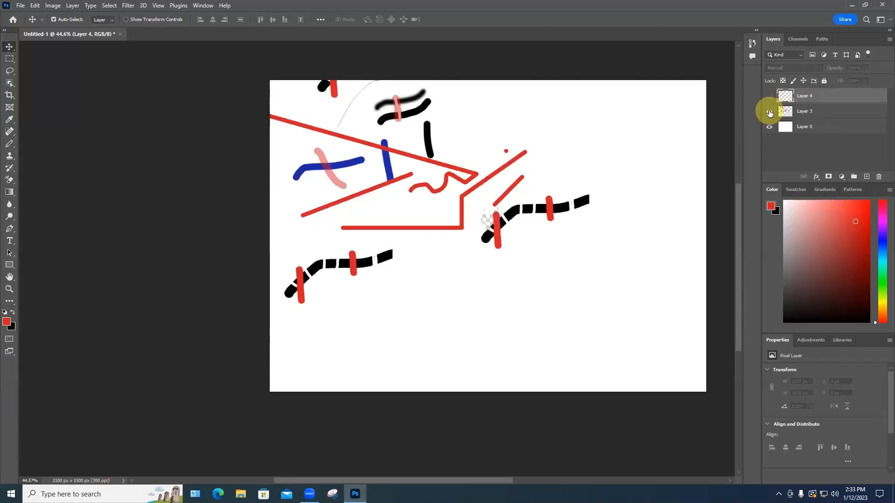
pyautogui.click(769, 129)
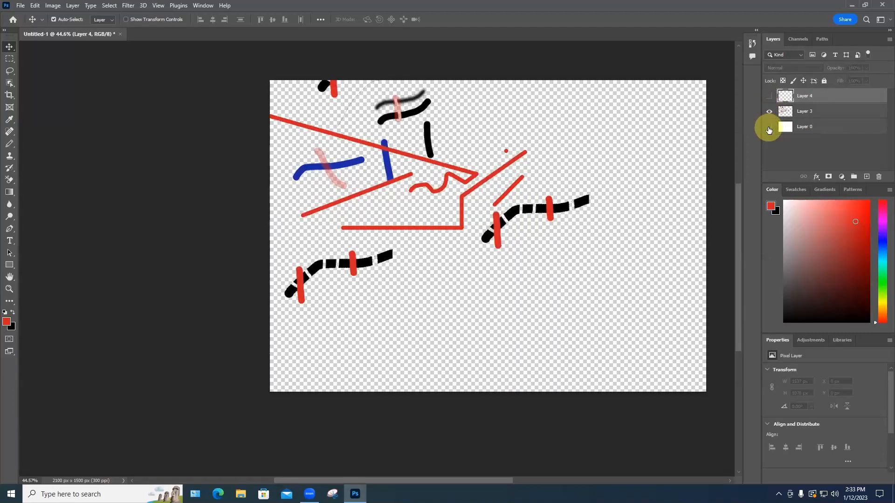
pyautogui.click(769, 129)
pyautogui.click(769, 97)
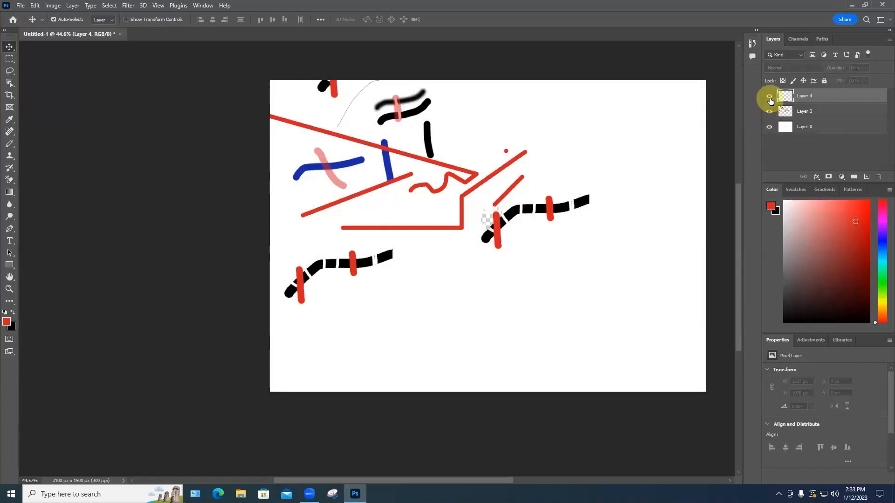
# - Move Layer 0 above Layer 3 in the stacking order, and create a new empty Layer 5 directly above Layer 0
pyautogui.moveTo(807, 128); pyautogui.dragTo(807, 112)
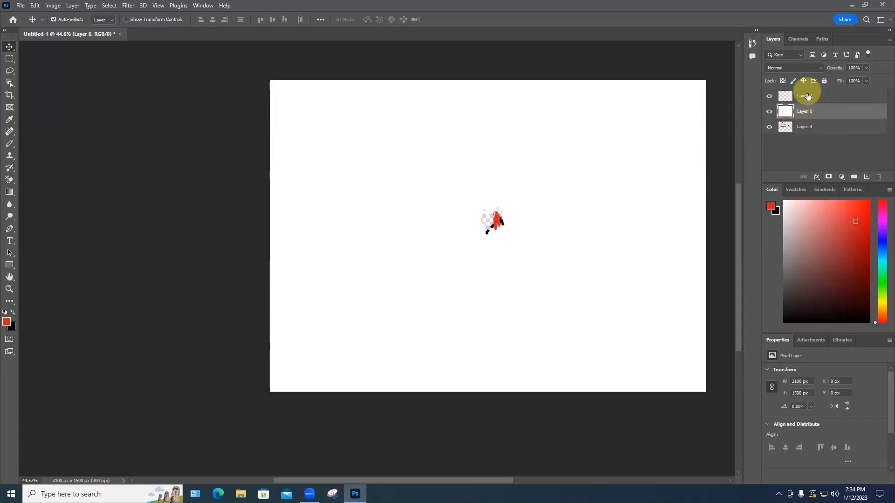
pyautogui.click(75, 7)
pyautogui.moveTo(83, 19)
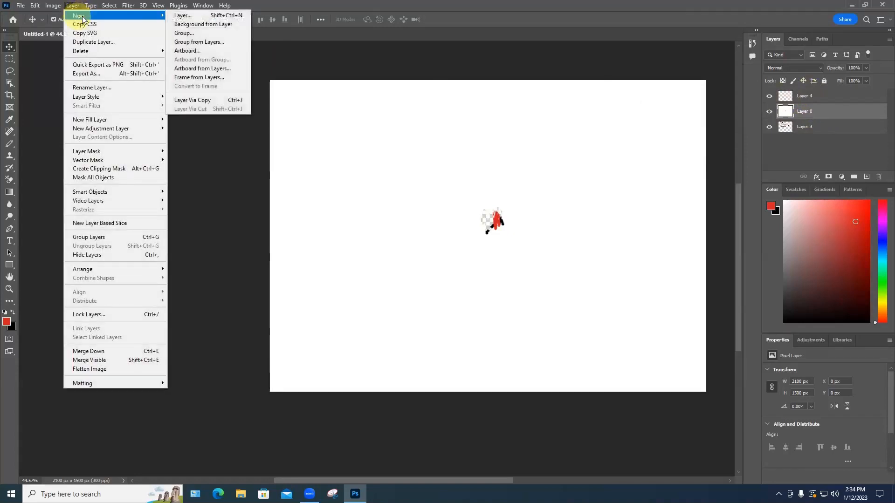
pyautogui.click(176, 15)
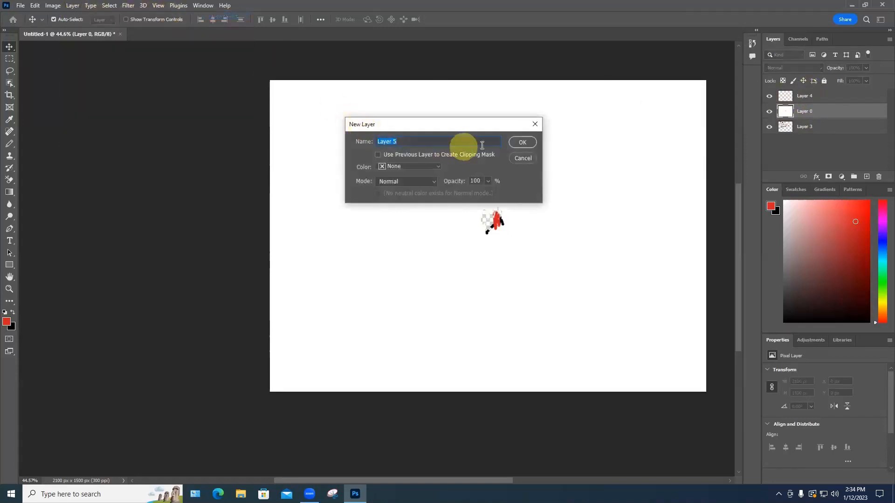
pyautogui.click(522, 142)
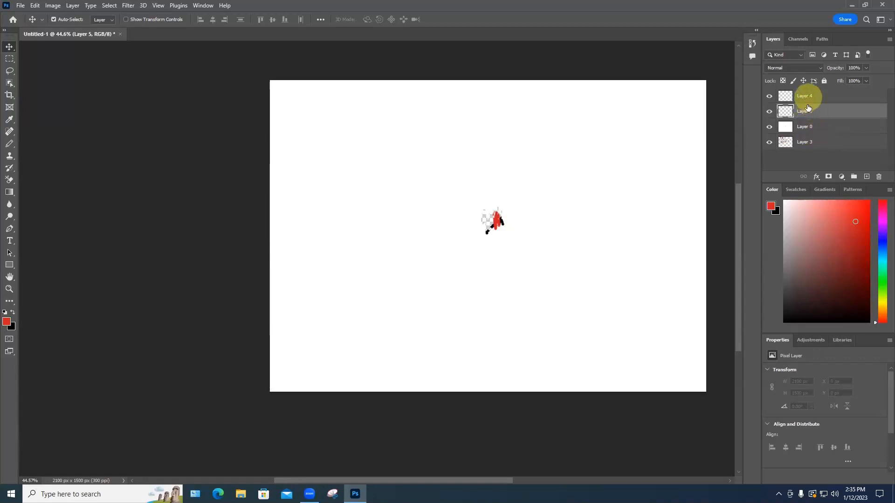
# - Hide and show Layer 5 to check it, and move Layer 0 back beneath Layer 3
pyautogui.click(770, 112)
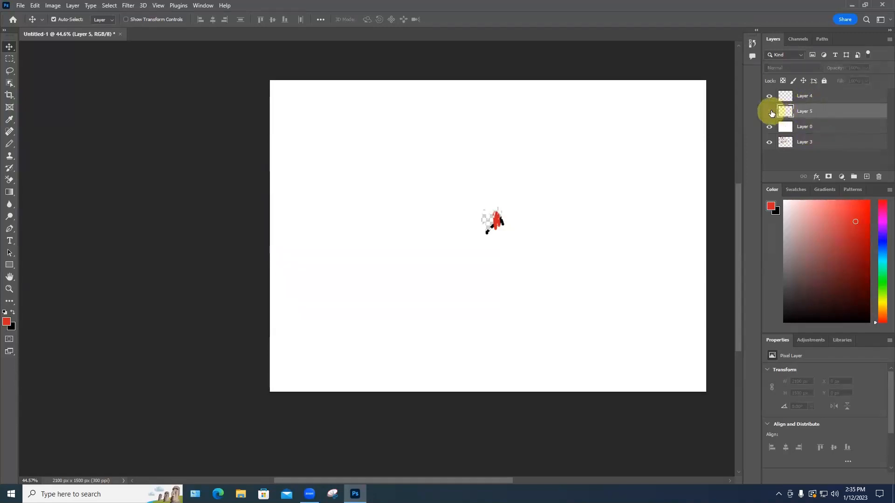
pyautogui.click(770, 112)
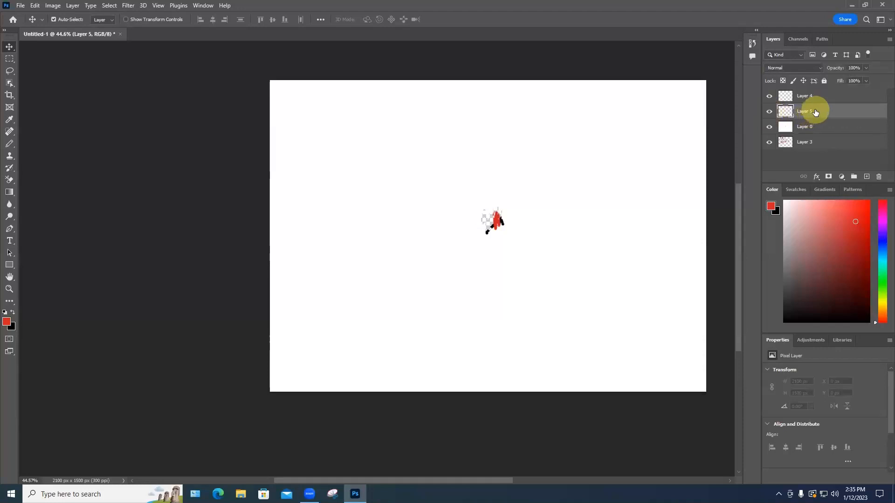
pyautogui.moveTo(821, 115); pyautogui.dragTo(799, 161)
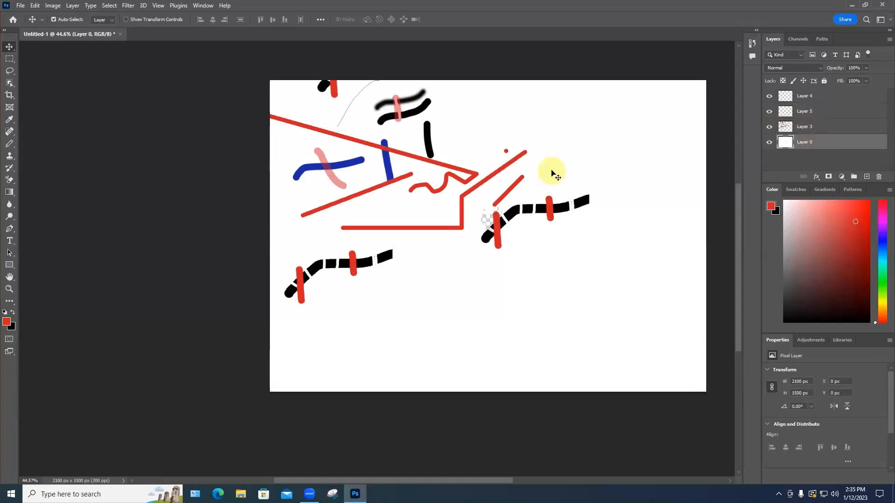
# - Rename Layer 3, which holds the drawn strokes, as "lines"
pyautogui.rightClick(803, 125)
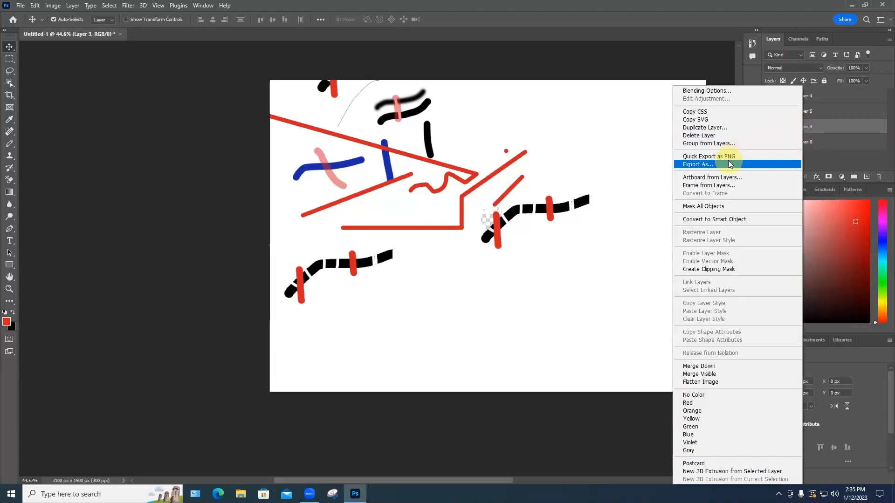
pyautogui.click(819, 126)
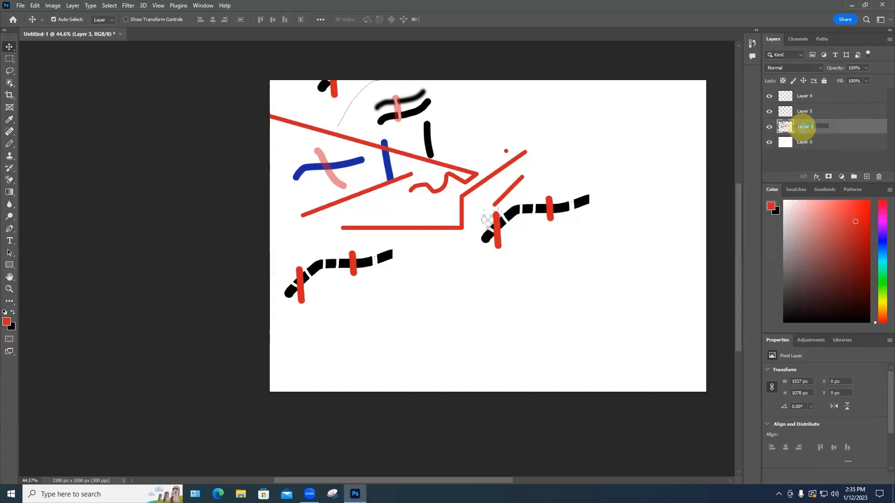
pyautogui.doubleClick(815, 126)
pyautogui.write('lines')
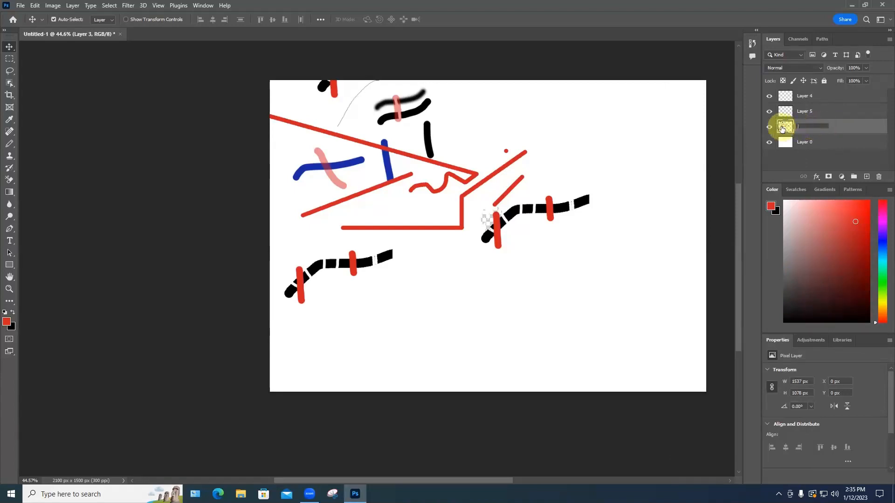
pyautogui.press('Return')
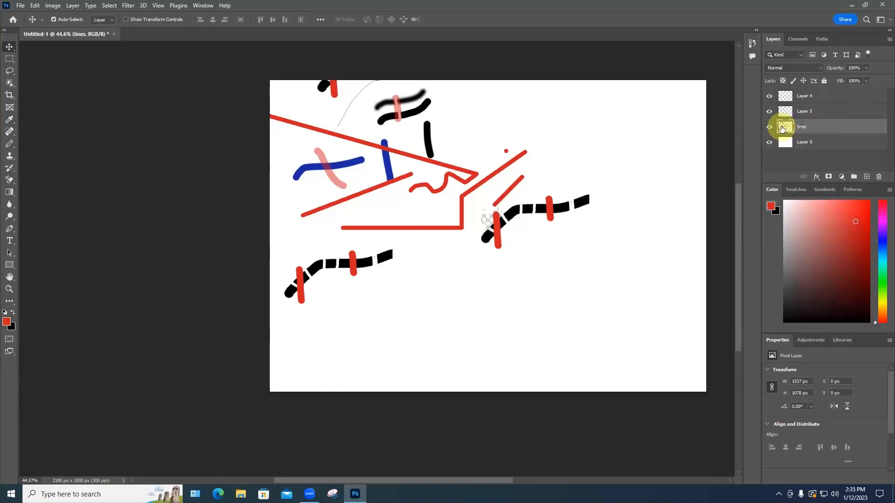
# - Select the lines layer's content, and move the rightmost dashed black stroke with its red marks toward the canvas's upper-right corner
pyautogui.click(820, 146)
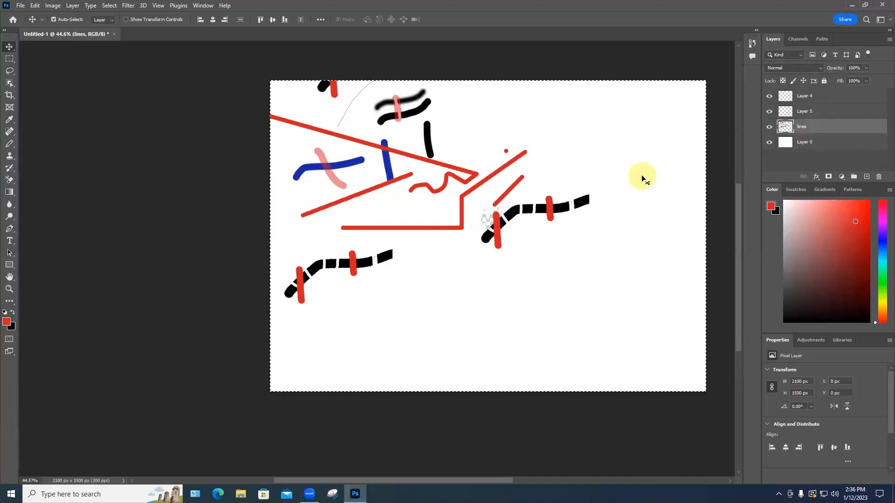
pyautogui.hotkey('ctrl', 'a')
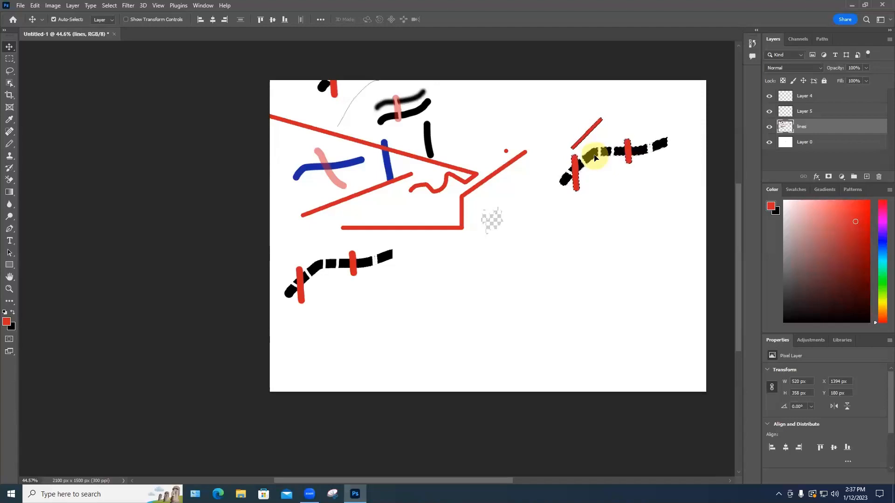
# - Close the Untitled-1 document without saving its changes, and minimize Photoshop to reach the desktop
pyautogui.click(113, 33)
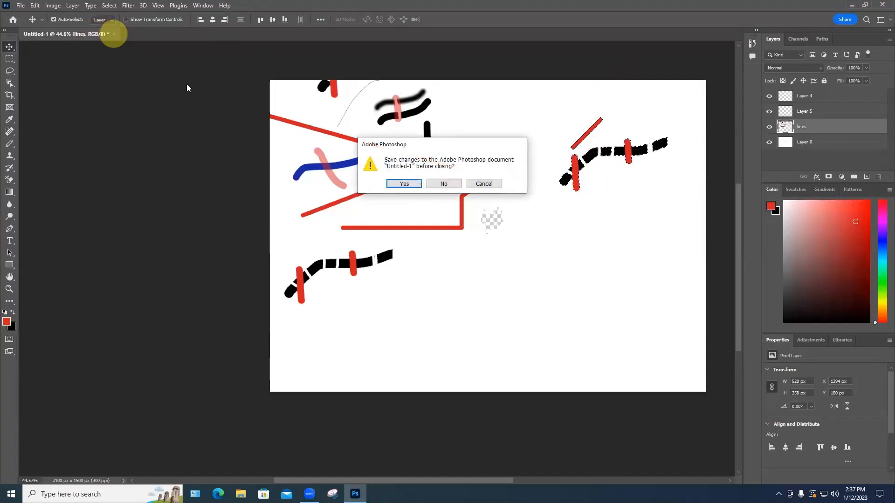
pyautogui.click(438, 184)
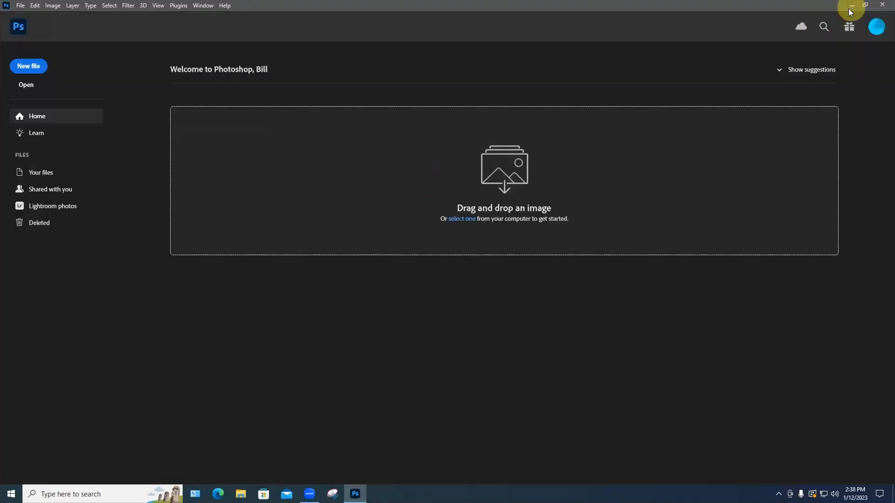
pyautogui.click(864, 5)
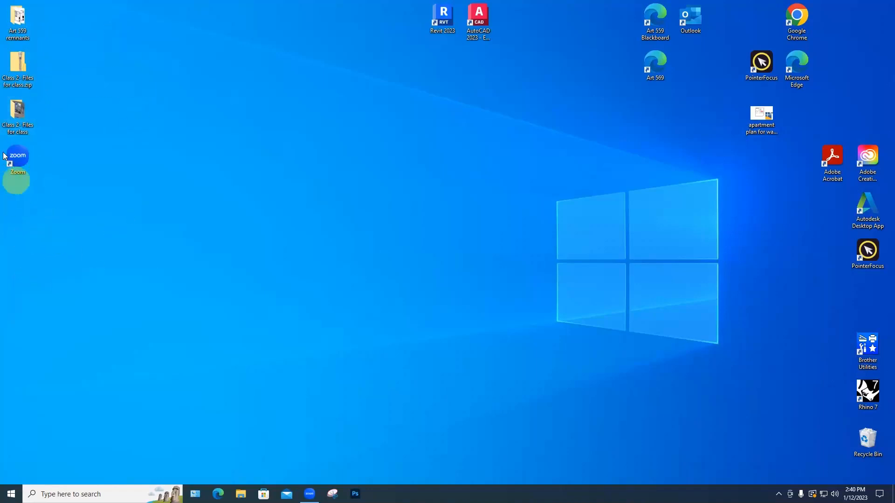
# - Move the desktop's Zoom shortcut above the Adobe Creative Cloud one, and open the "Class 2- Files for class" folder
pyautogui.moveTo(14, 160); pyautogui.dragTo(863, 119)
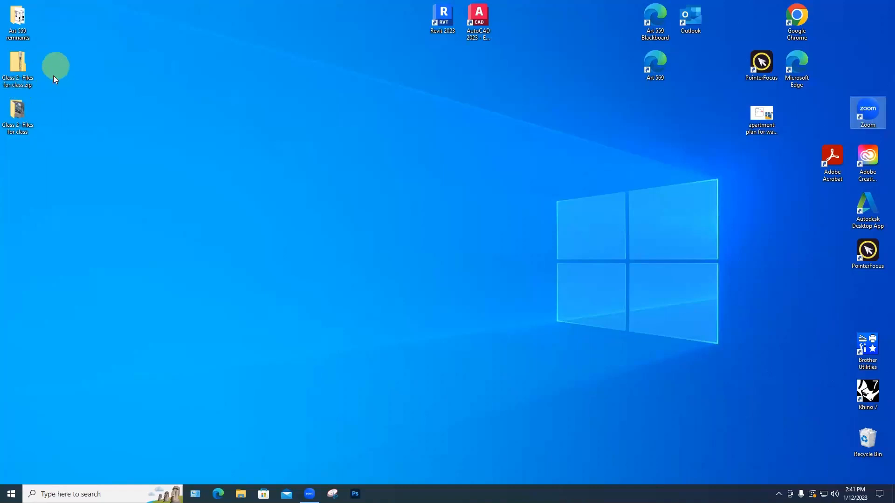
pyautogui.click(22, 118)
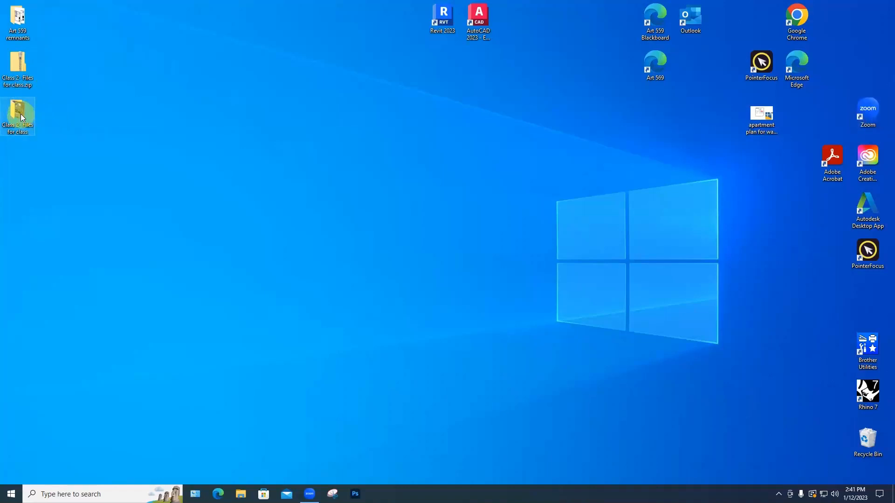
pyautogui.doubleClick(22, 117)
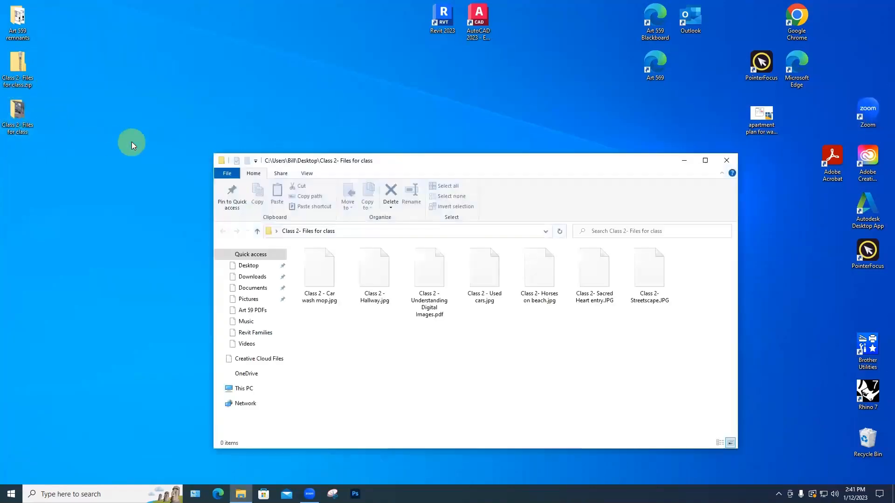
pyautogui.moveTo(610, 173); pyautogui.dragTo(466, 100)
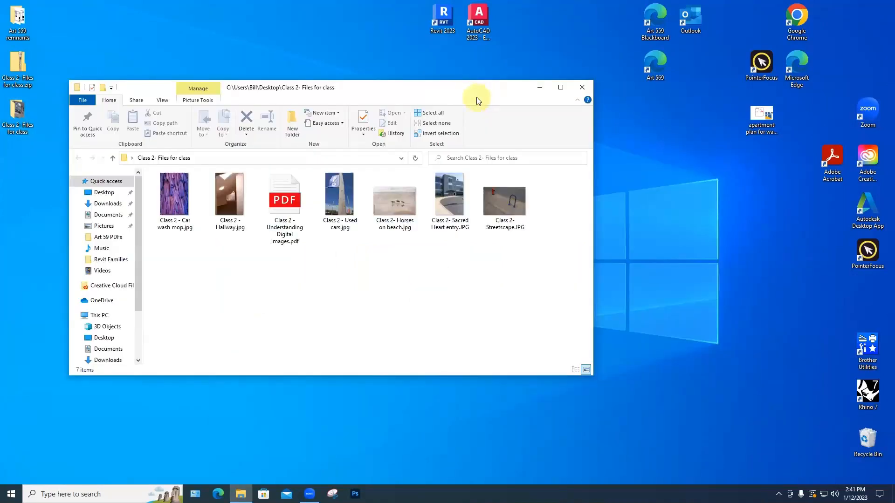
# - Switch to the Blackboard course page in Edge and open the Week 1 item "Class 2 - Lottery hat to retouch"
pyautogui.hotkey('alt', 'Tab')
pyautogui.click(477, 195)
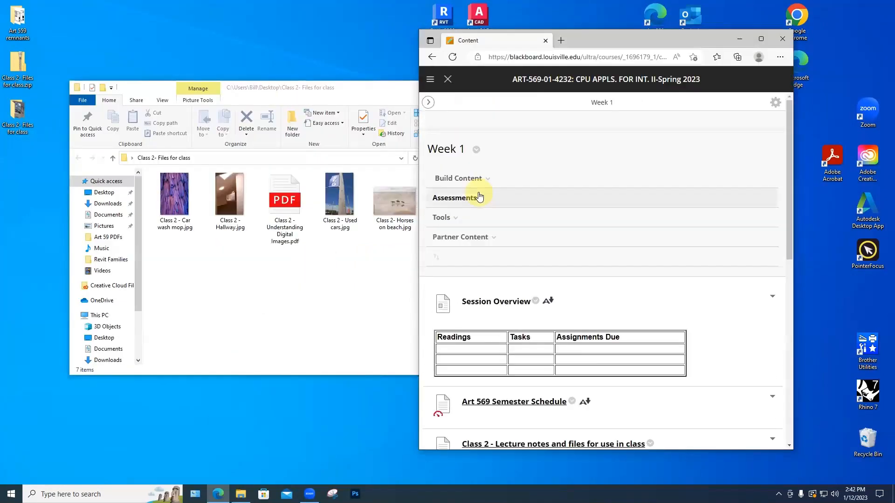
pyautogui.scroll(-3, 499, 255)
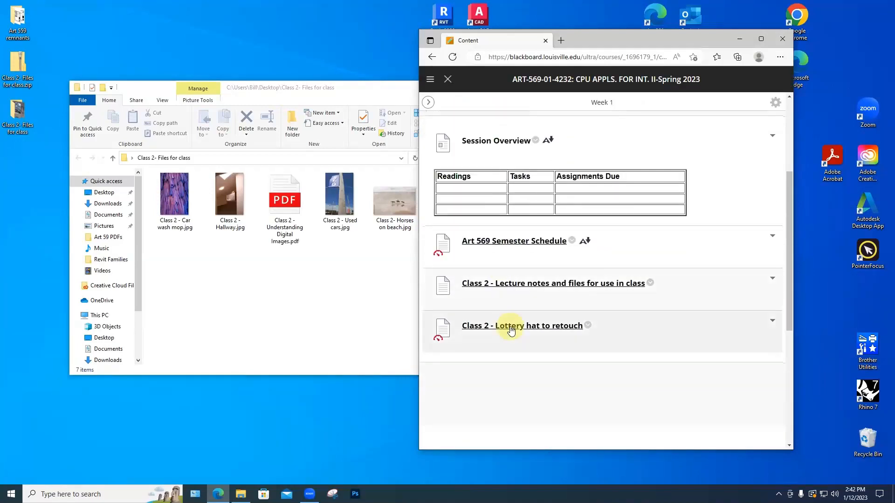
pyautogui.rightClick(571, 327)
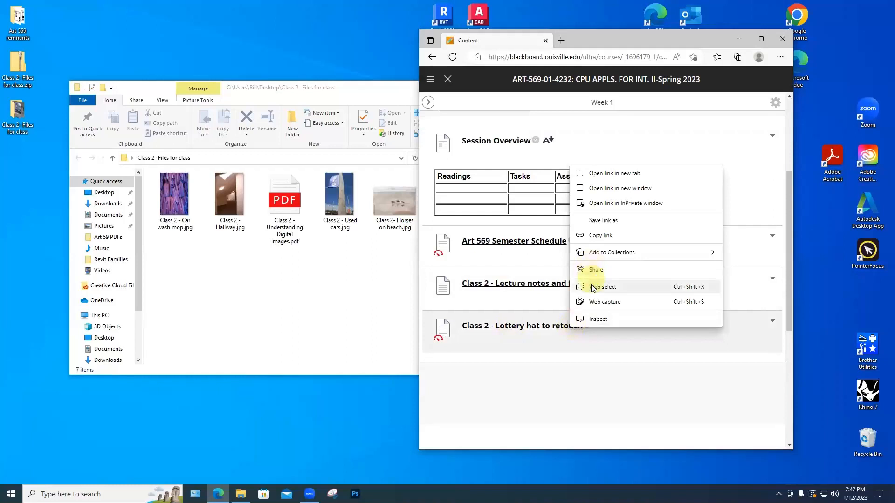
pyautogui.click(568, 327)
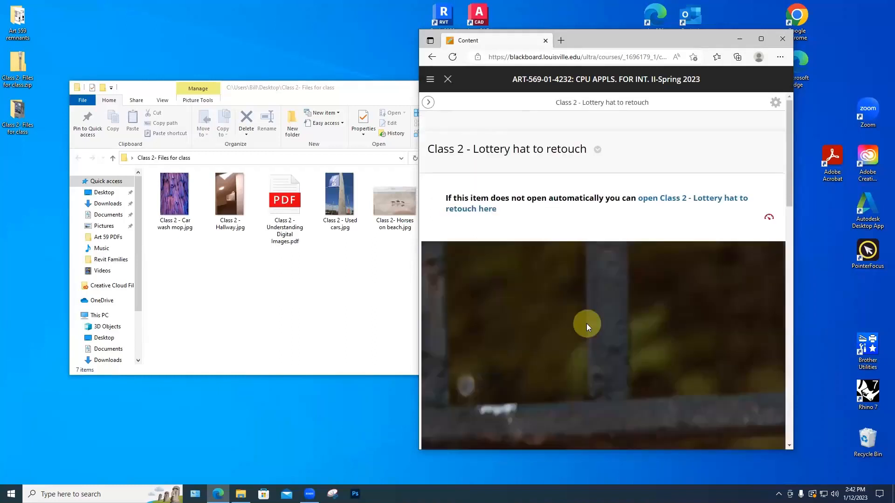
# - Save the lottery hat image as "Class 2 - Lottery hat.jpg" in the desktop folder "Class 2- Files for class"
pyautogui.rightClick(597, 305)
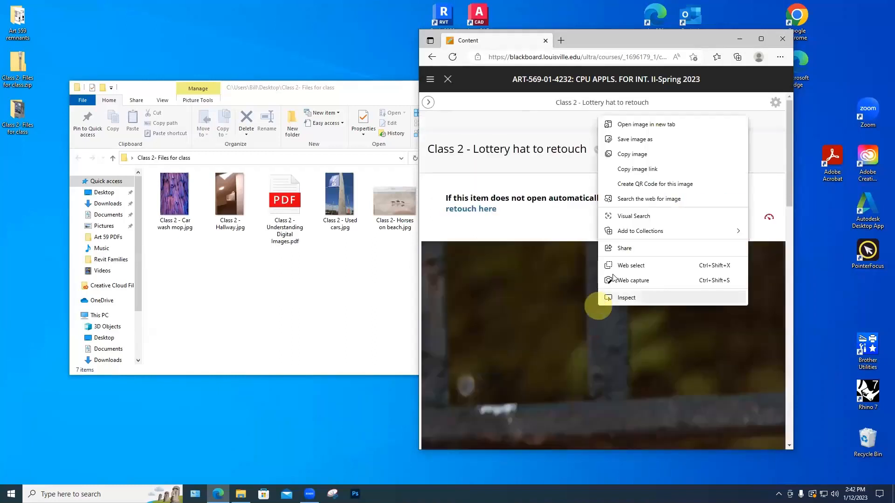
pyautogui.click(644, 139)
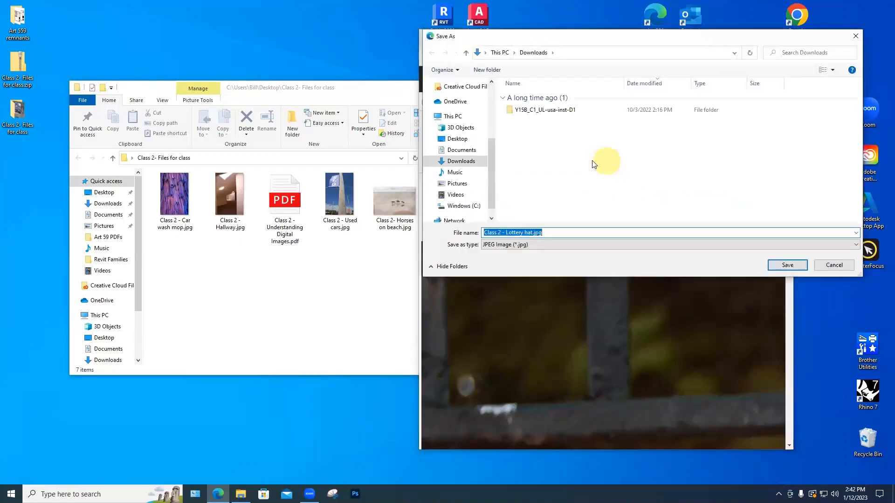
pyautogui.click(458, 139)
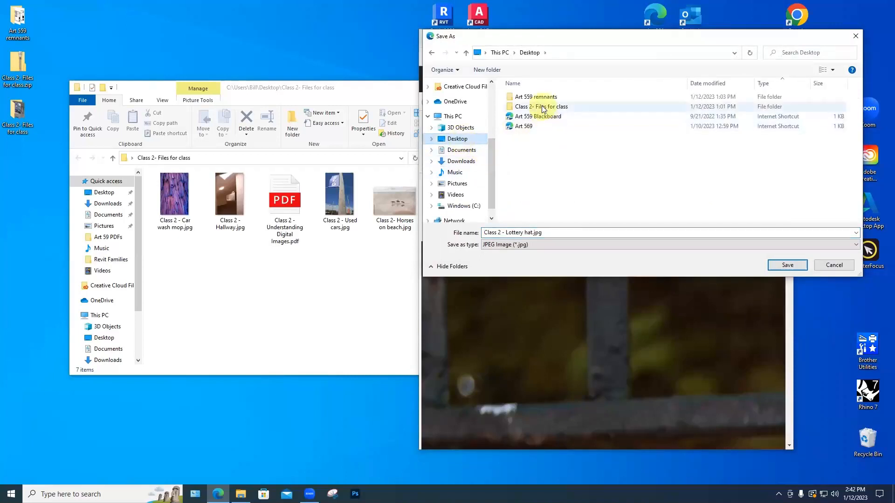
pyautogui.doubleClick(542, 107)
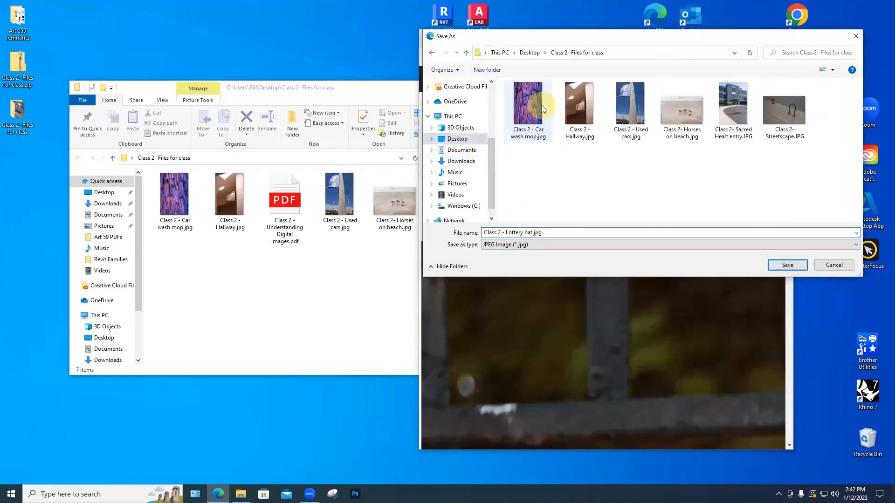
pyautogui.click(785, 266)
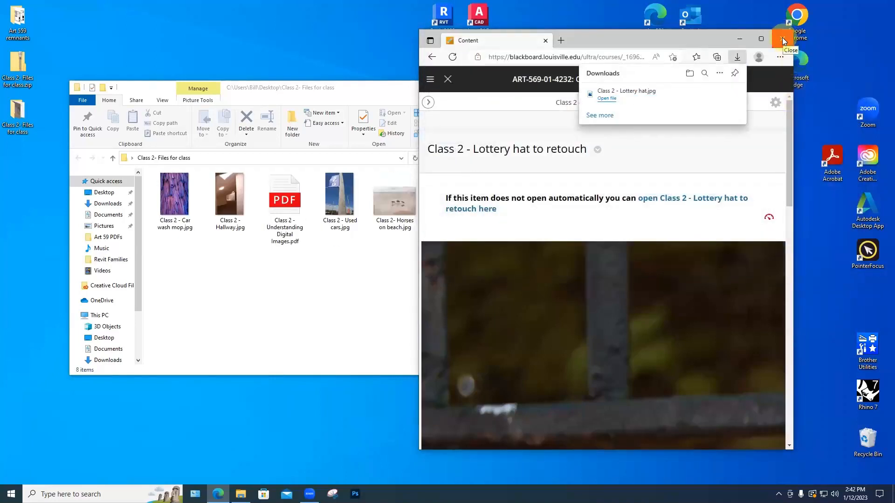
# - Close the browser window used to download the Lottery hat image
pyautogui.click(782, 37)
pyautogui.click(782, 37)
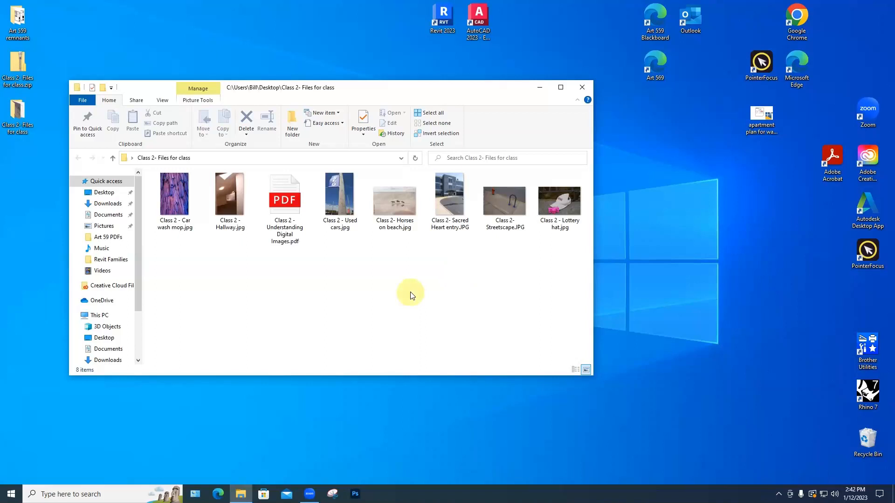
pyautogui.click(559, 202)
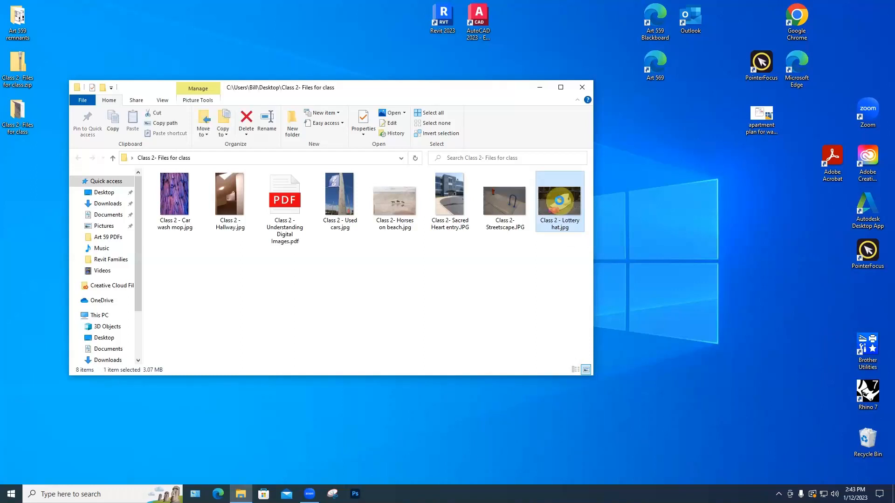
pyautogui.rightClick(560, 203)
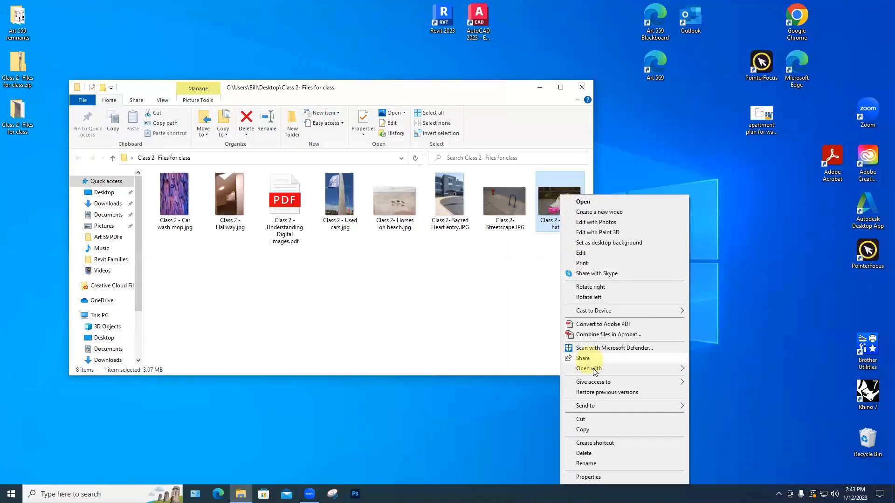
pyautogui.moveTo(593, 373)
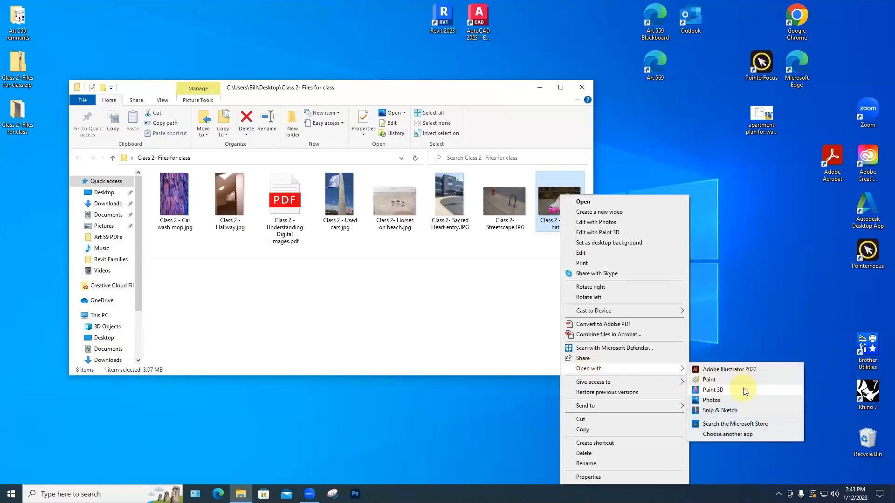
pyautogui.click(745, 324)
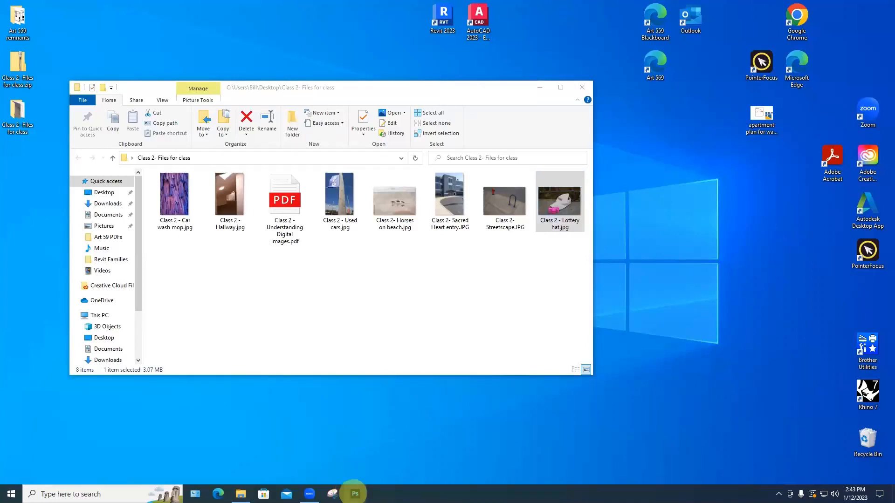
# - Launch Photoshop, open Class 2 - Lottery hat.jpg from the Class 2- Files for class folder in it, and maximize the window
pyautogui.click(353, 494)
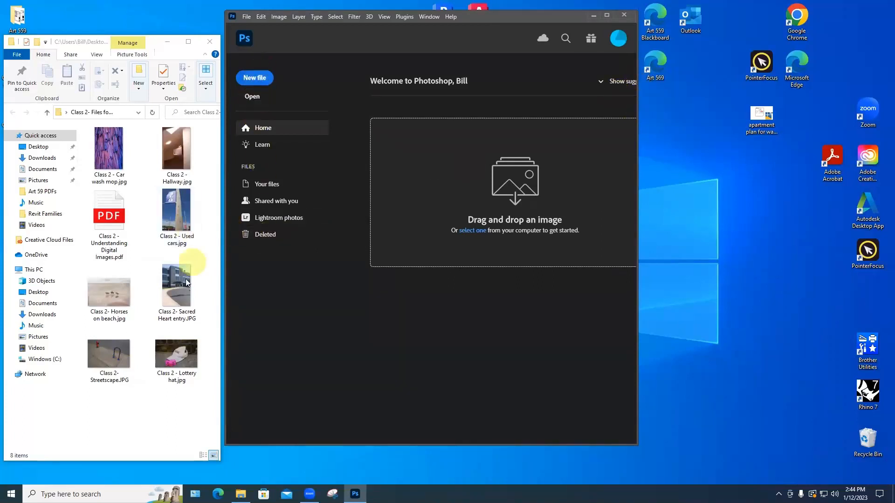
pyautogui.click(178, 359)
pyautogui.moveTo(178, 358); pyautogui.dragTo(503, 192)
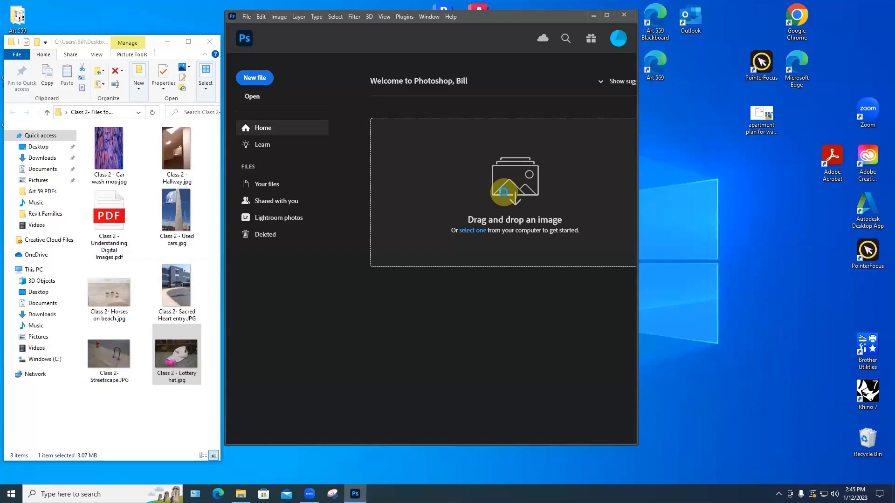
pyautogui.moveTo(503, 192); pyautogui.dragTo(503, 191)
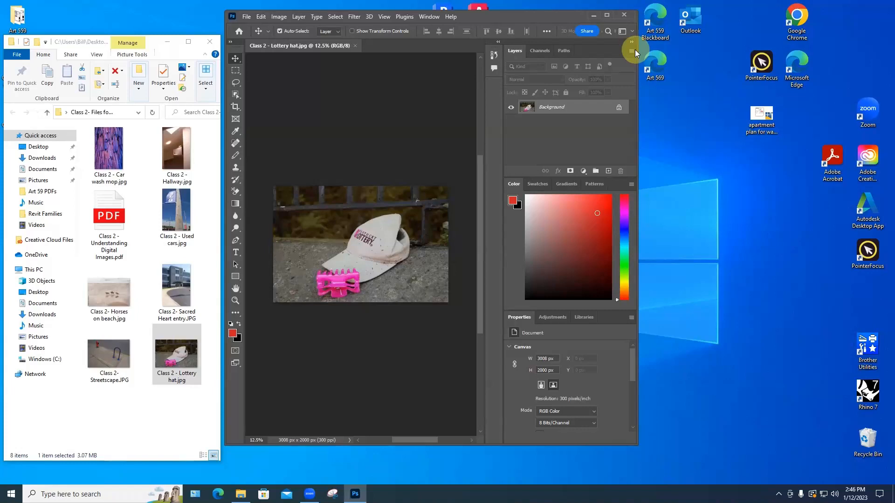
pyautogui.press('super+Up')
# - Sample several colors in the photo with the Eyedropper, ending with the light grey fabric on the cap's front as foreground color
pyautogui.scroll(5, 375, 270)
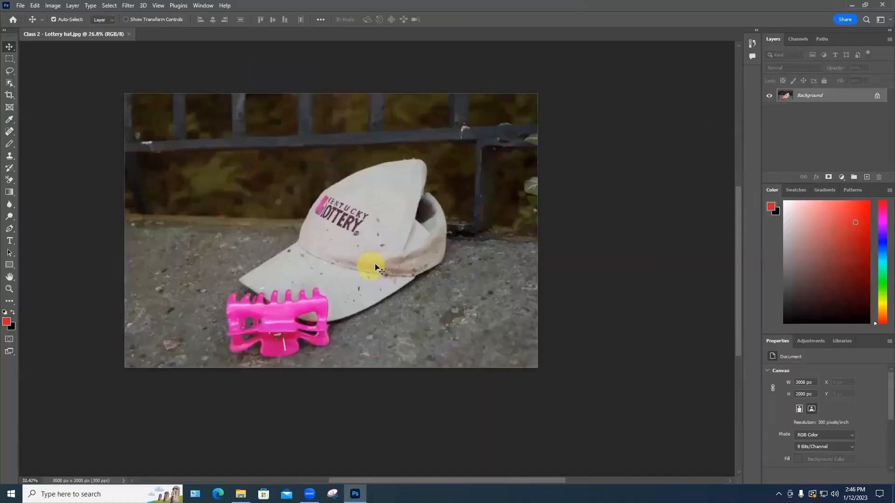
pyautogui.scroll(3, 378, 269)
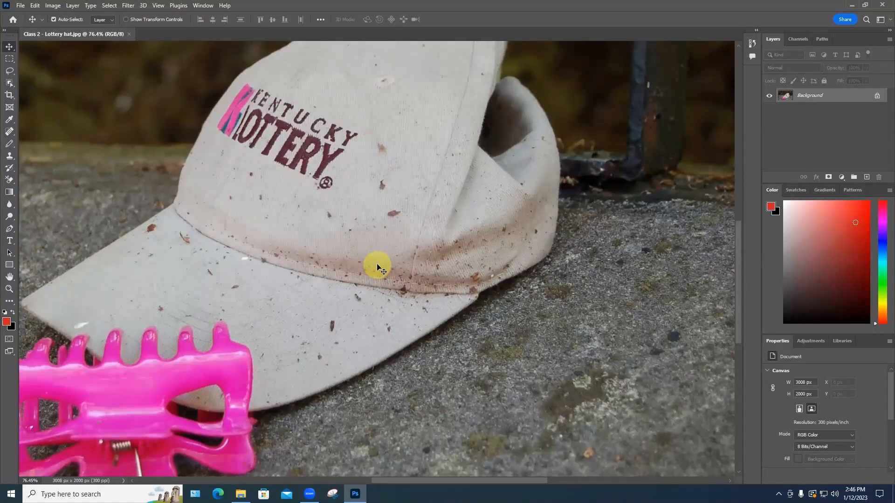
pyautogui.scroll(-1, 377, 268)
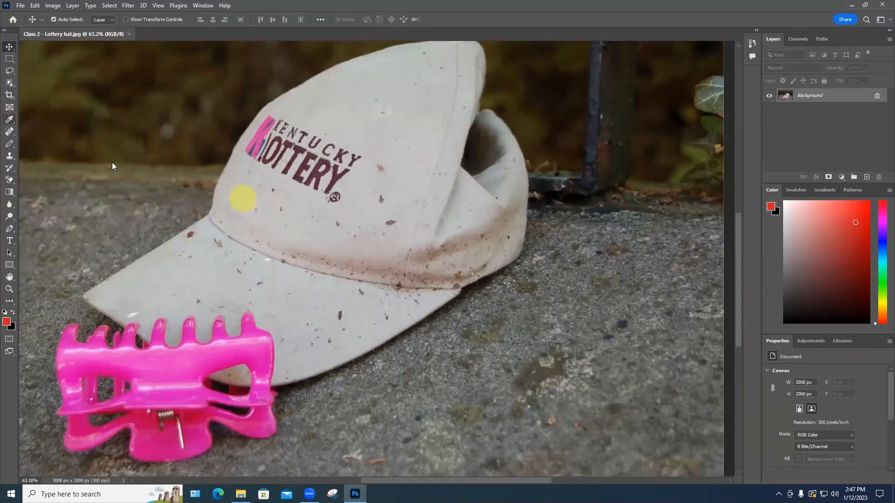
pyautogui.click(9, 122)
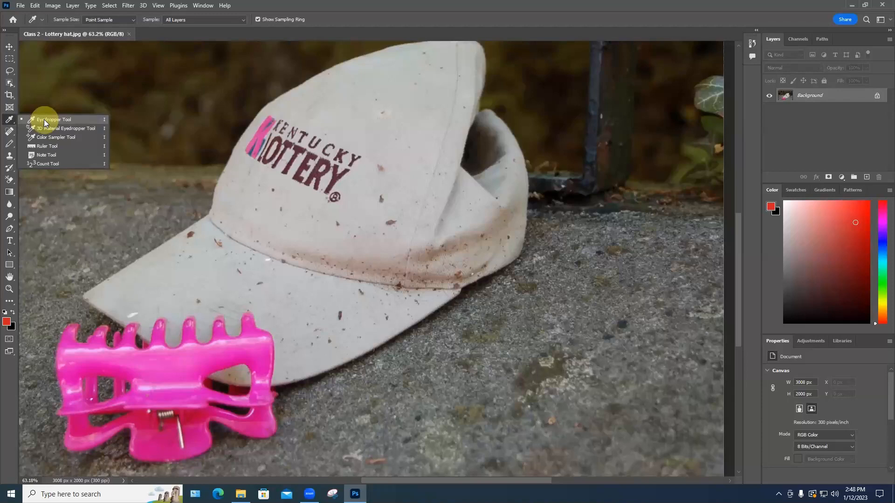
pyautogui.click(43, 119)
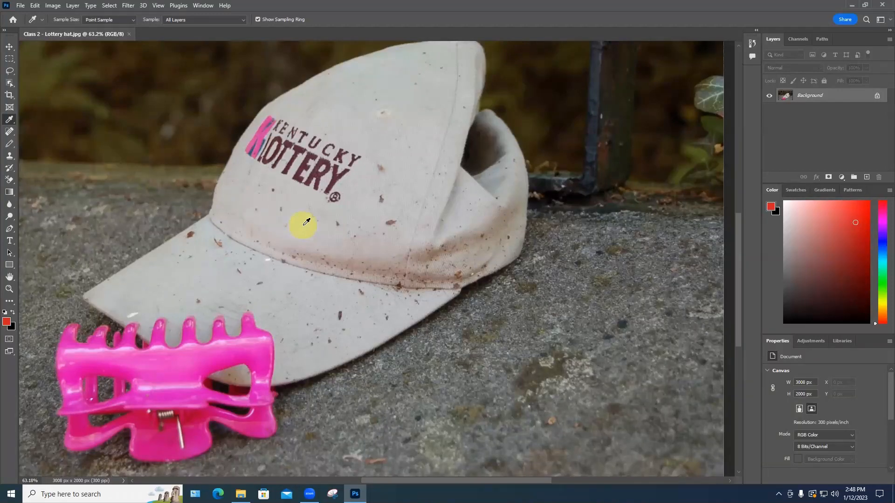
pyautogui.click(411, 209)
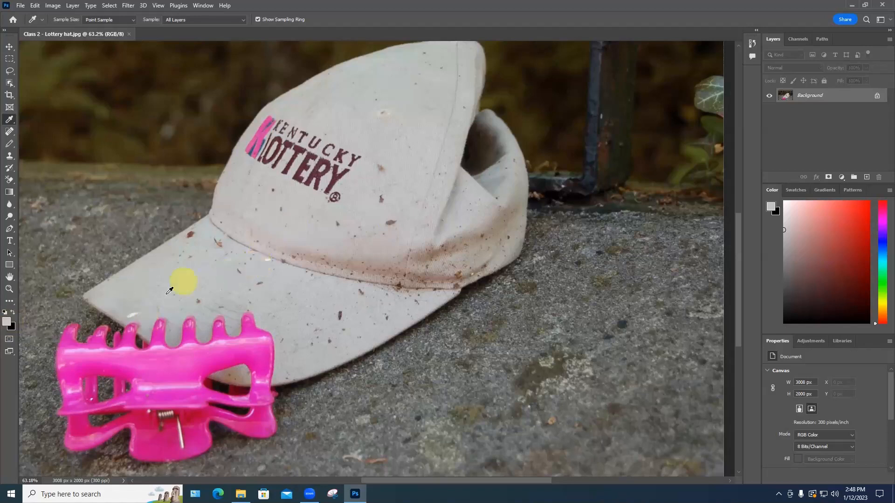
pyautogui.click(131, 313)
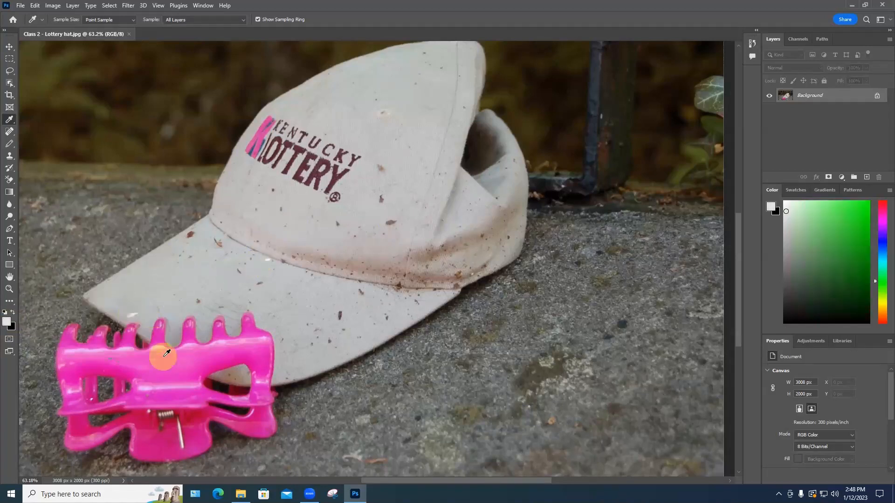
pyautogui.click(169, 358)
pyautogui.click(403, 212)
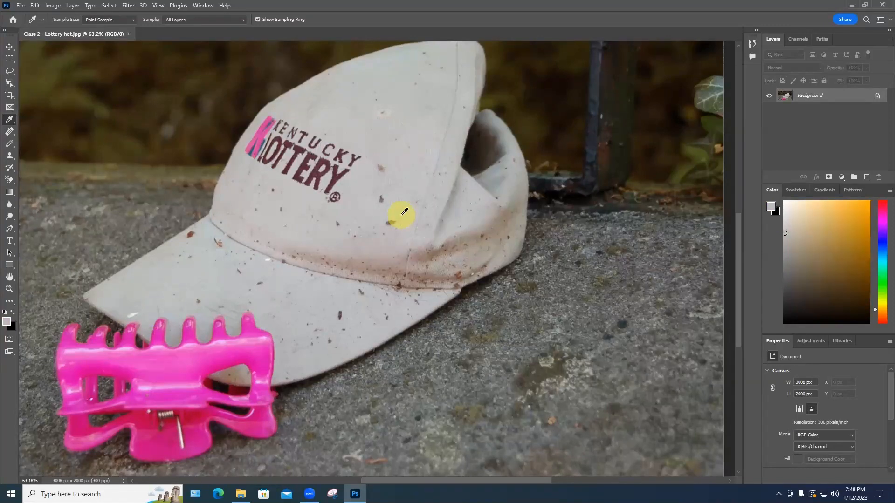
# - Paint over the brown fleck on the cap's front, below and right of the logo, using the Brush tool and the sampled grey
pyautogui.scroll(10, 403, 212)
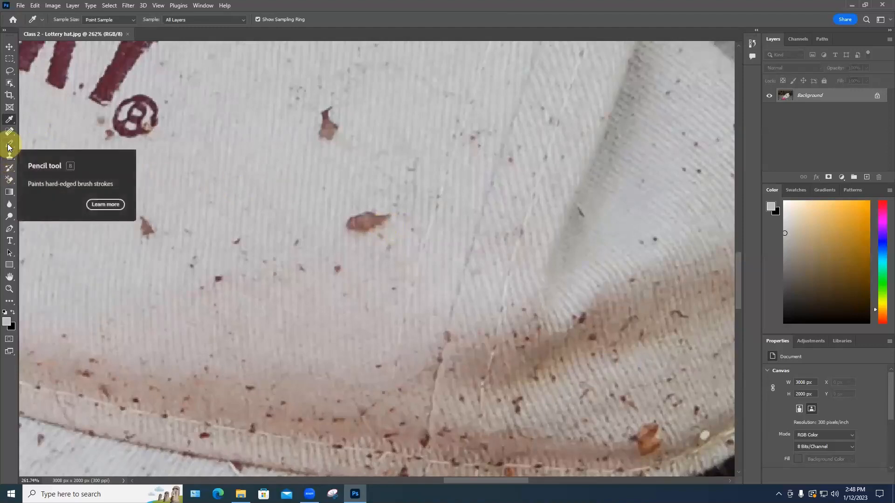
pyautogui.moveTo(8, 148); pyautogui.dragTo(39, 142)
pyautogui.moveTo(329, 210)
pyautogui.mouseDown()
pyautogui.moveTo(357, 215)
pyautogui.moveTo(350, 228)
pyautogui.moveTo(378, 218)
pyautogui.moveTo(346, 224)
pyautogui.mouseUp()
# - Set the brush opacity to 100% and paint over the same fleck on the cap's front again
pyautogui.click(208, 20)
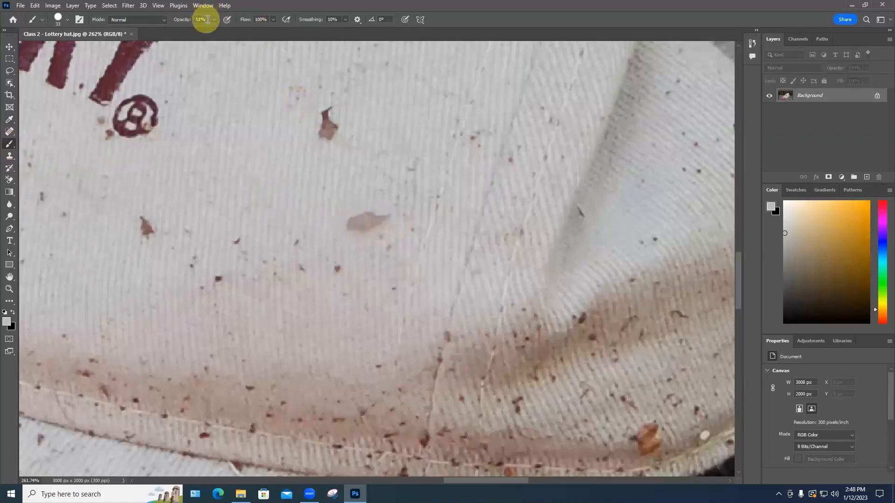
pyautogui.click(212, 19)
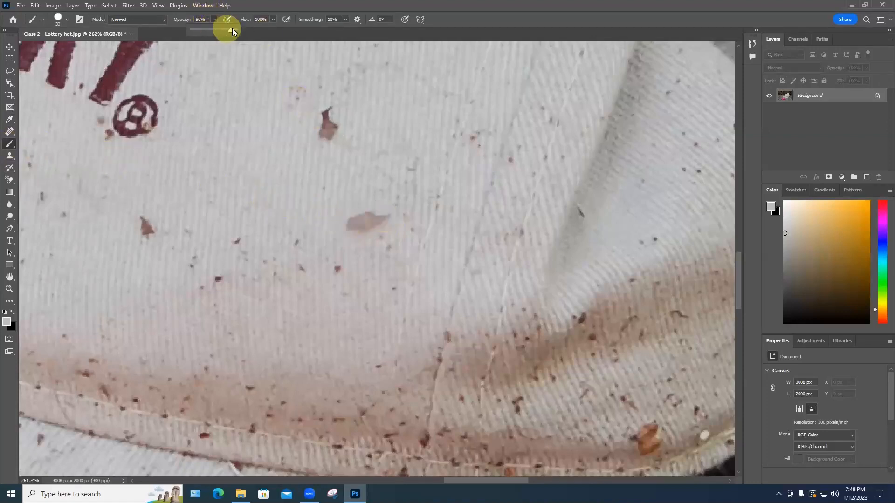
pyautogui.moveTo(232, 28); pyautogui.dragTo(275, 29)
pyautogui.moveTo(389, 201)
pyautogui.mouseDown()
pyautogui.moveTo(345, 237)
pyautogui.moveTo(378, 220)
pyautogui.moveTo(359, 228)
pyautogui.mouseUp()
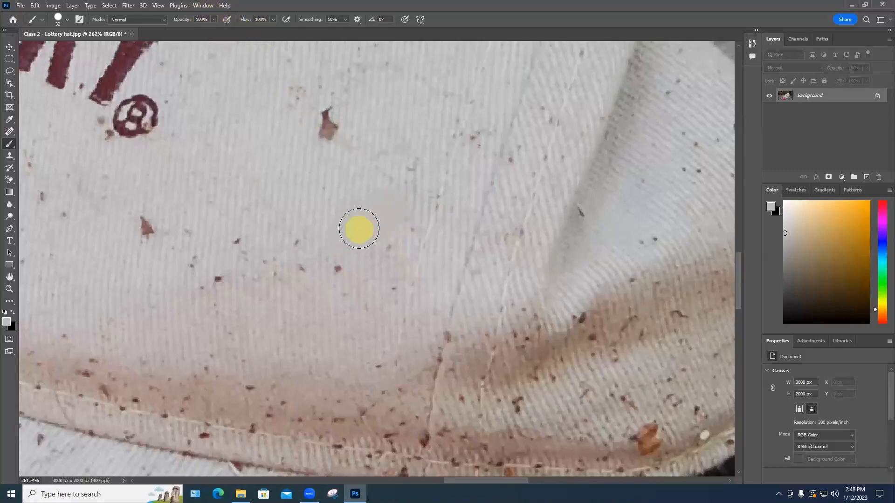
# - Sample the pink from the hair clip's upper body as the foreground color with the Eyedropper
pyautogui.scroll(-10, 366, 204)
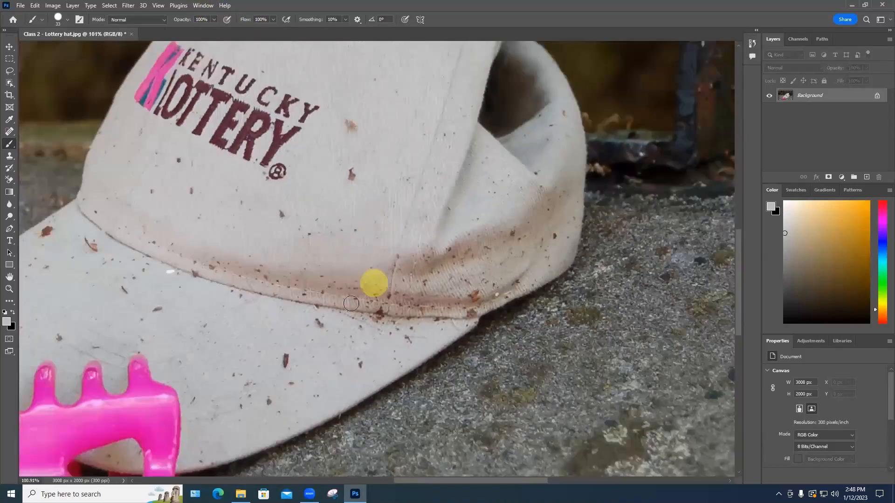
pyautogui.scroll(-3, 350, 304)
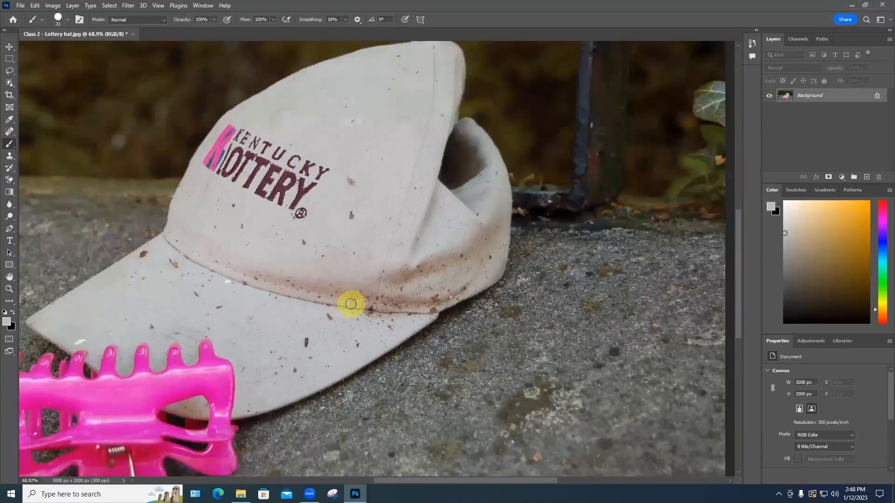
pyautogui.scroll(5, 357, 261)
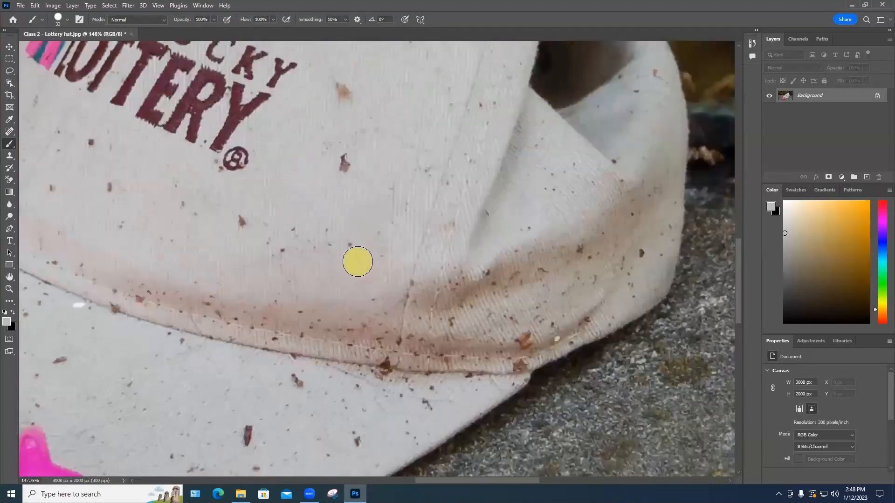
pyautogui.scroll(4, 357, 261)
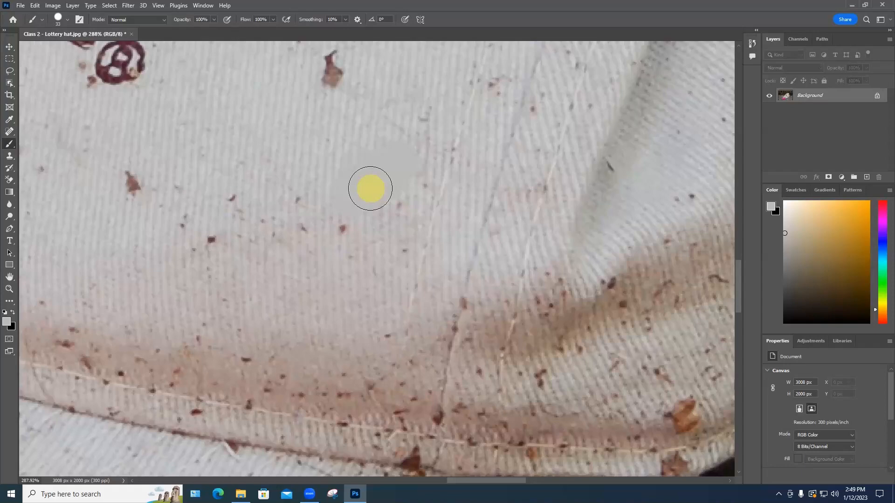
pyautogui.scroll(-10, 370, 188)
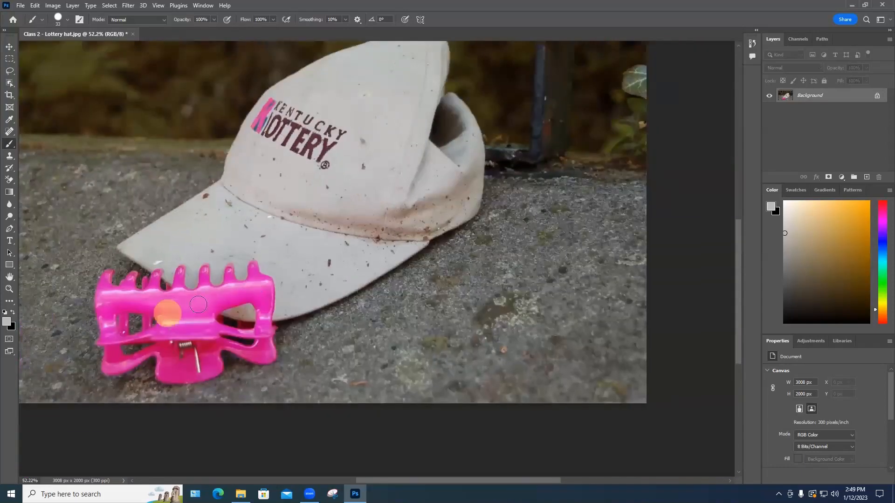
pyautogui.scroll(7, 187, 305)
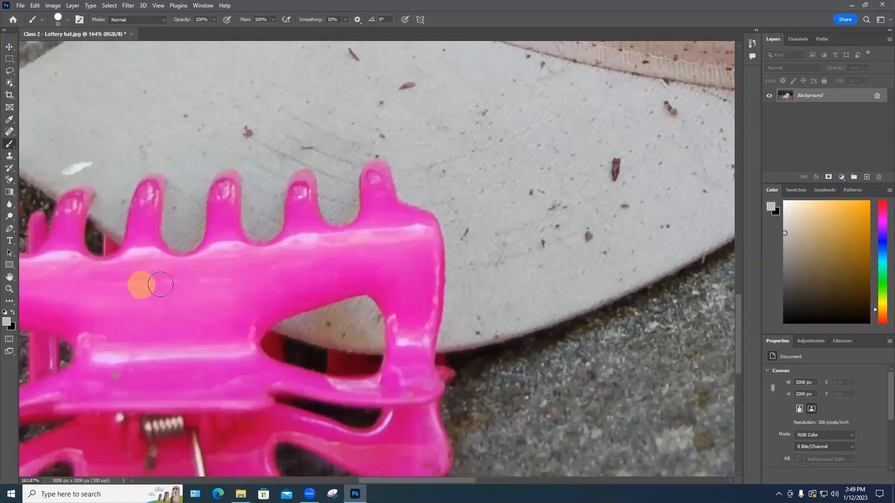
pyautogui.scroll(3, 225, 298)
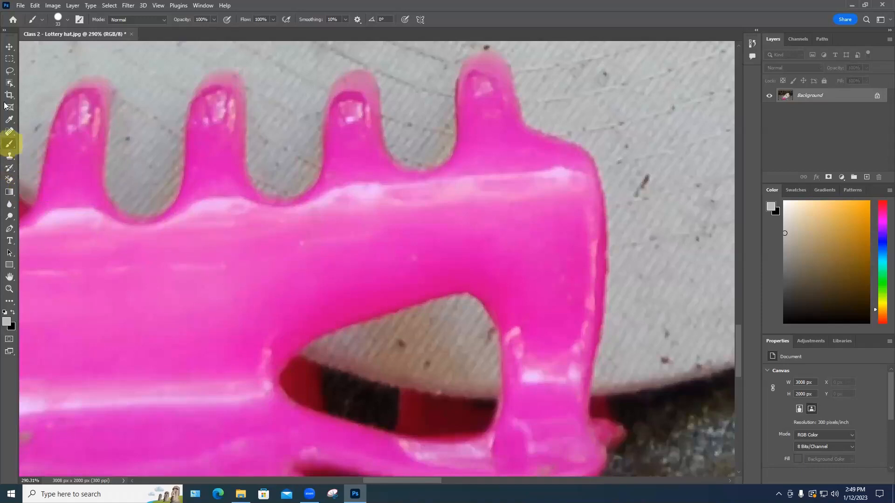
pyautogui.click(8, 123)
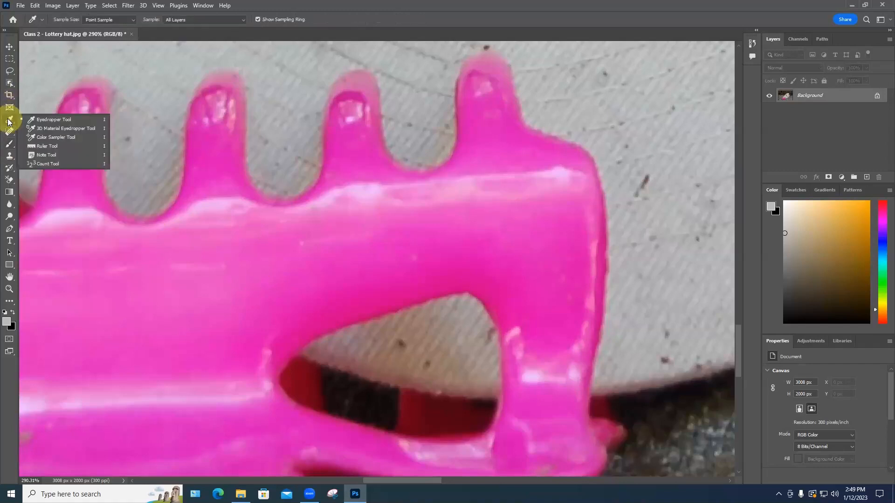
pyautogui.click(50, 125)
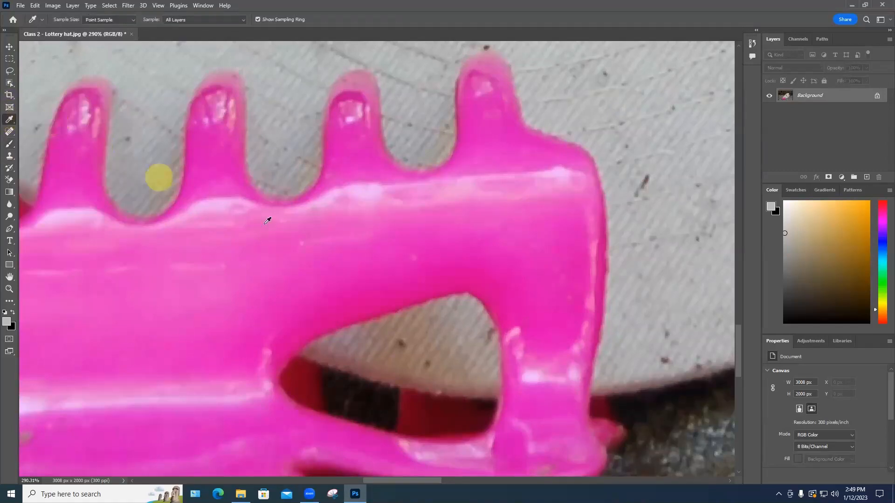
pyautogui.click(253, 263)
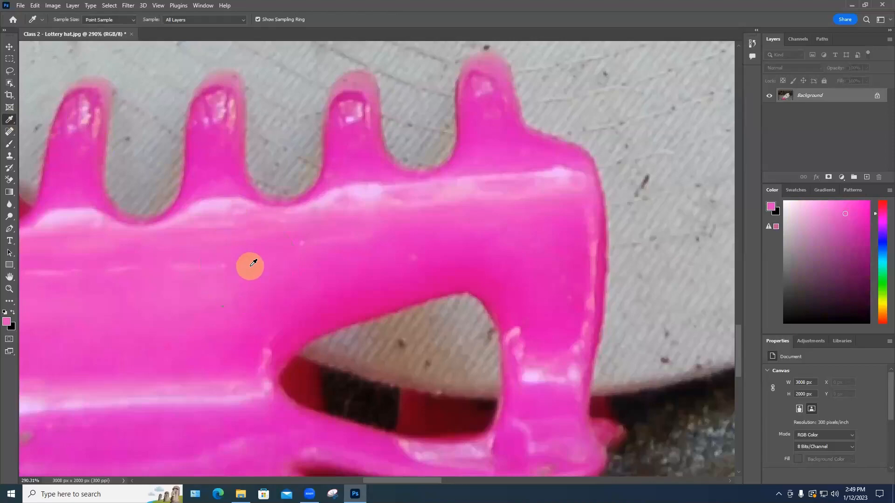
# - Brush one pink stroke across the hair clip's upper body, just above its triangular opening, and check it against the whole clip
pyautogui.scroll(-5, 253, 263)
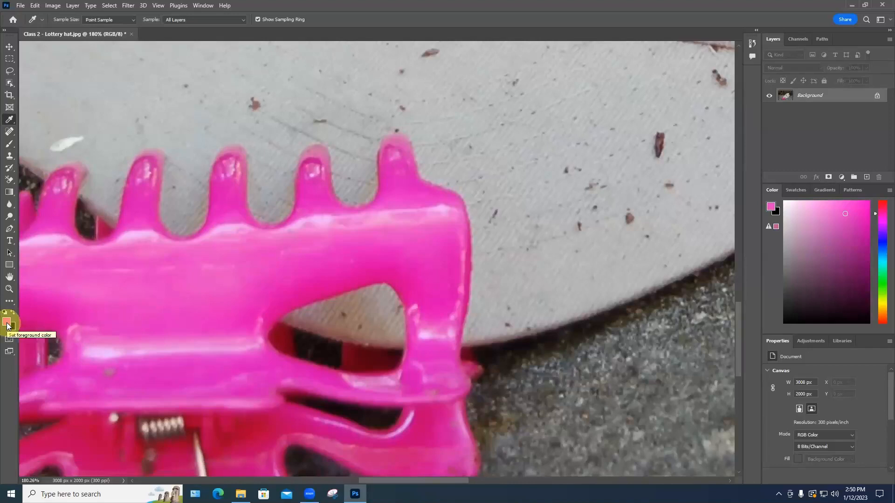
pyautogui.click(10, 146)
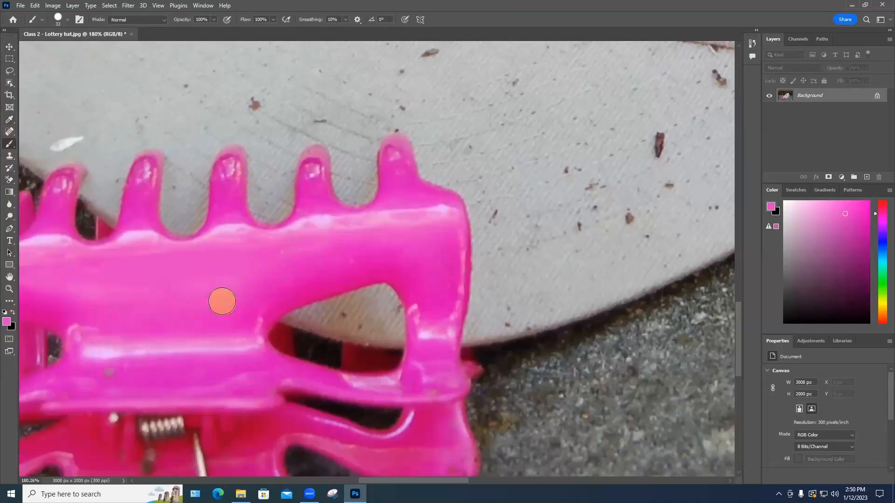
pyautogui.moveTo(291, 273); pyautogui.dragTo(419, 255)
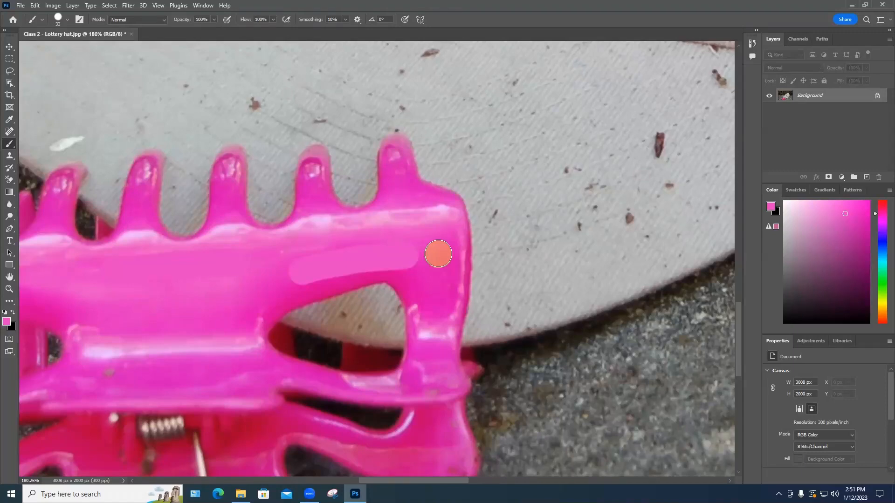
pyautogui.scroll(-8, 438, 254)
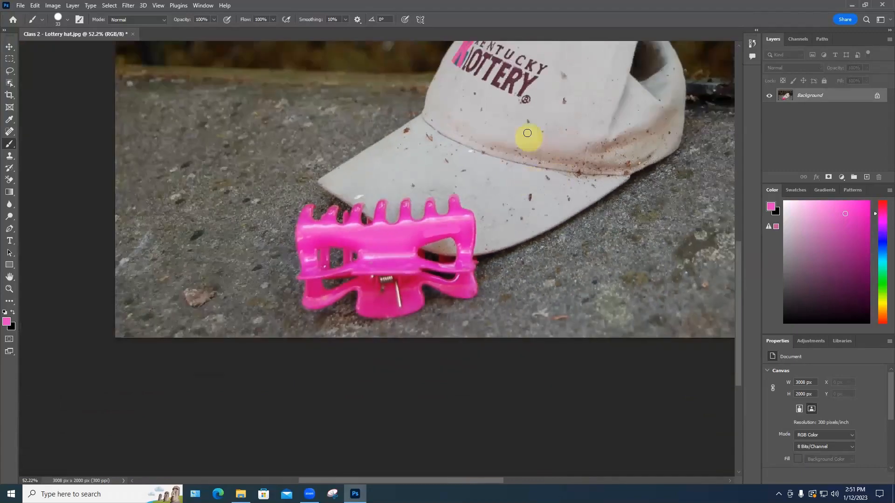
pyautogui.scroll(4, 527, 133)
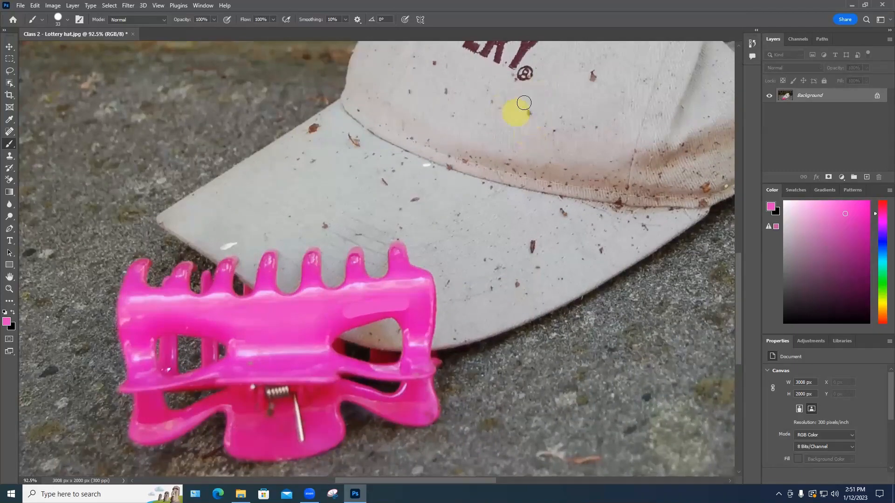
# - Select the Spot Healing Brush and heal the brown fleck on the cap's front, below the registered-trademark symbol of the logo
pyautogui.scroll(2, 529, 112)
pyautogui.scroll(2, 529, 112)
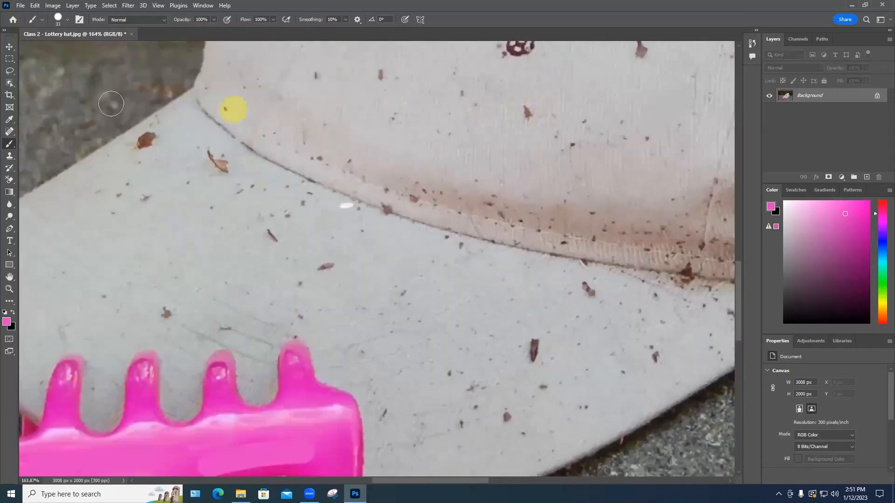
pyautogui.click(8, 134)
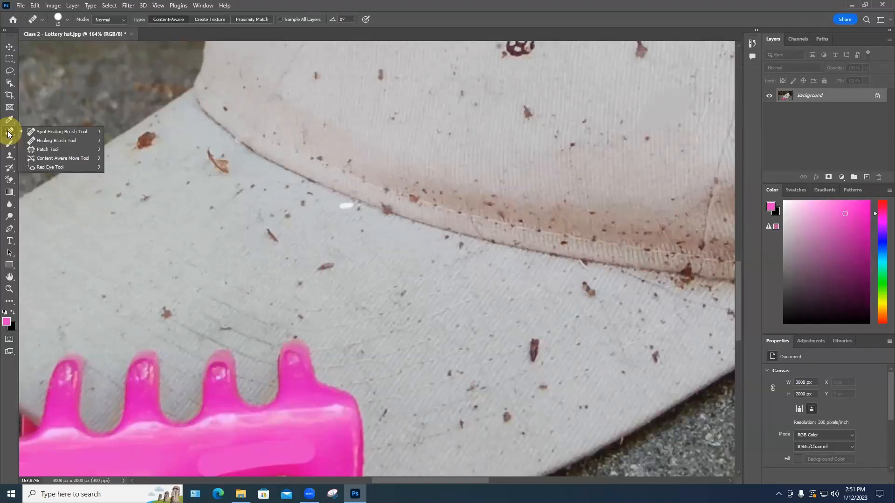
pyautogui.click(65, 132)
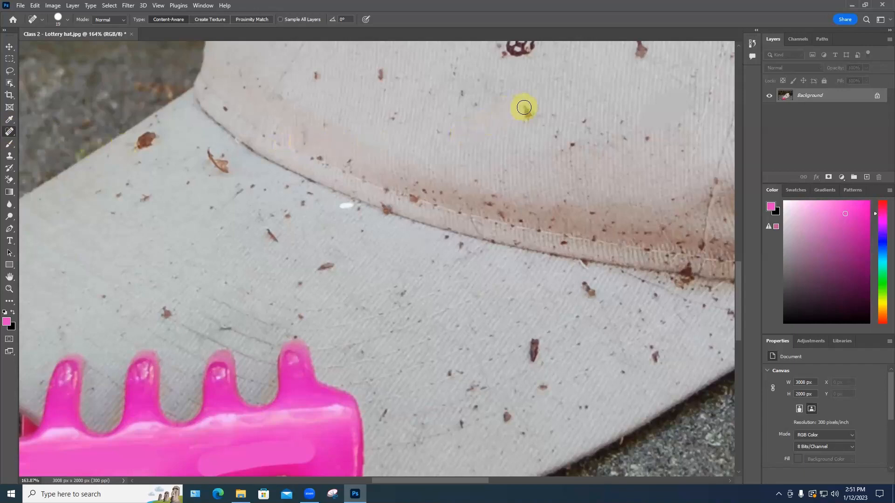
pyautogui.click(524, 107)
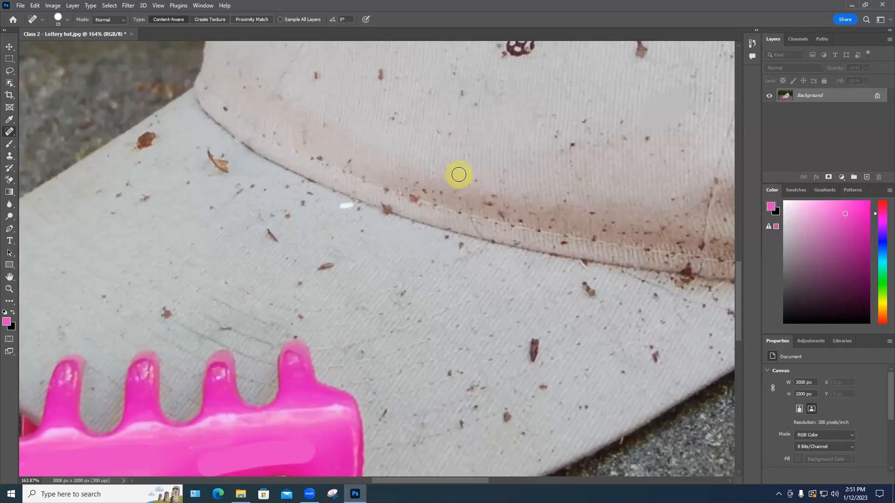
# - With the Spot Healing Brush, remove the white paint mark on the brim near the seam and the elongated brown fleck below it
pyautogui.rightClick(9, 131)
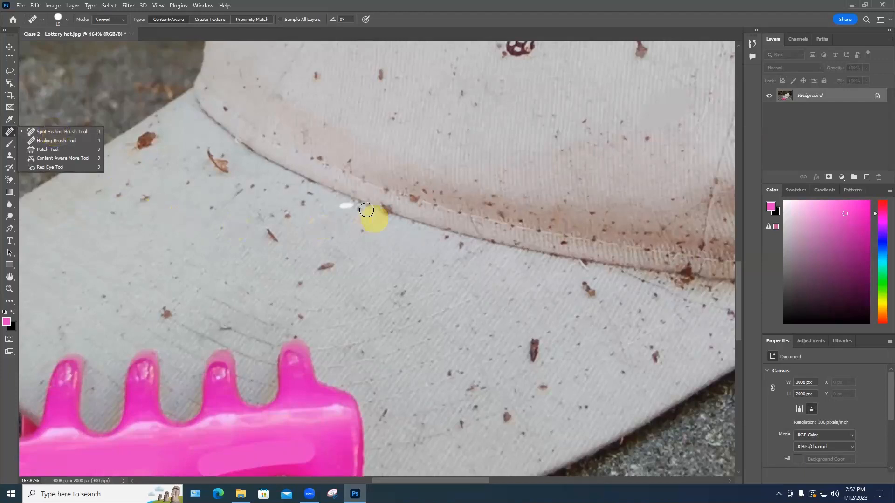
pyautogui.click(341, 205)
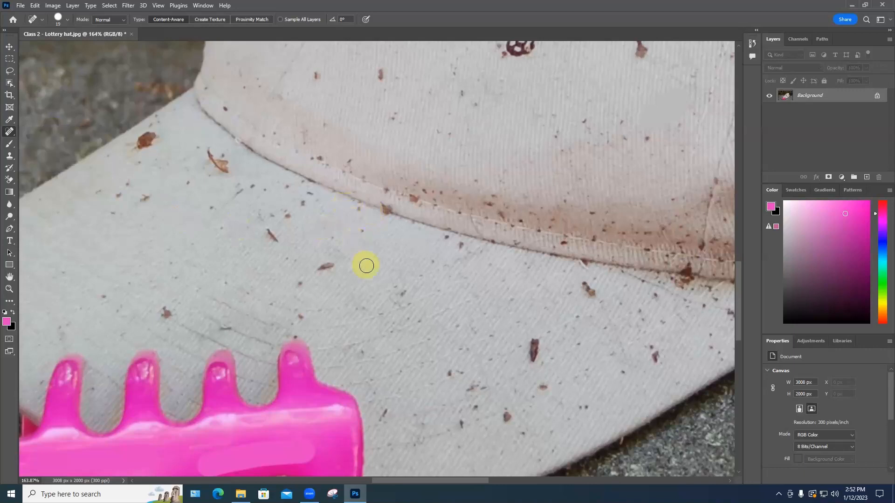
pyautogui.moveTo(340, 264); pyautogui.dragTo(317, 265)
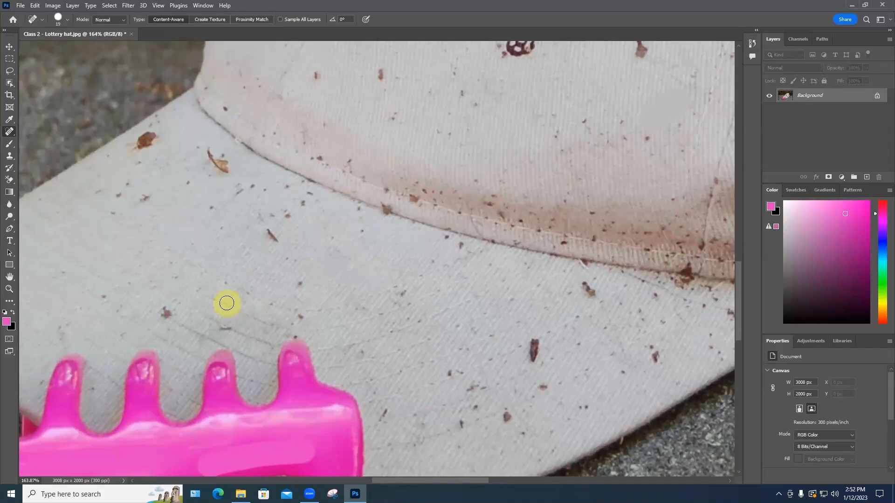
# - Heal the dark fleck on the brim's outer half, the small fleck above the hair clip, and the two brown leaf bits near the brim's upper corner
pyautogui.moveTo(535, 337); pyautogui.dragTo(523, 369)
pyautogui.moveTo(268, 227); pyautogui.dragTo(274, 241)
pyautogui.moveTo(206, 150); pyautogui.dragTo(222, 171)
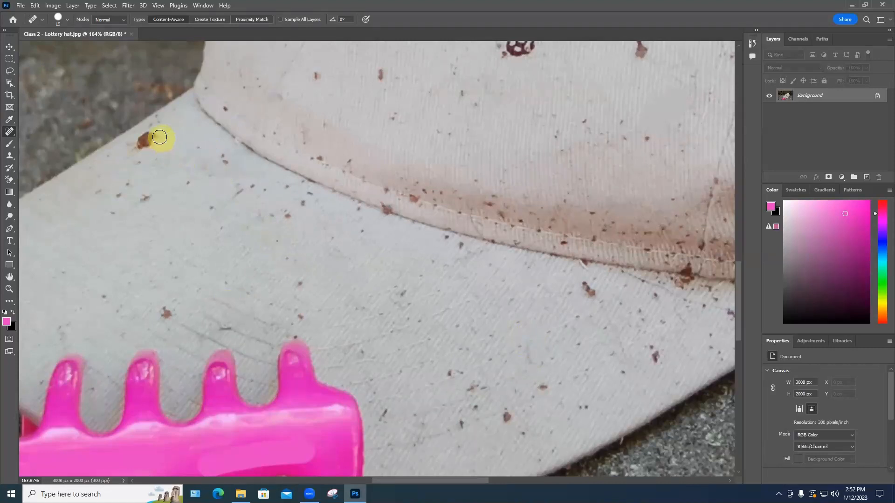
pyautogui.moveTo(160, 137); pyautogui.dragTo(129, 149)
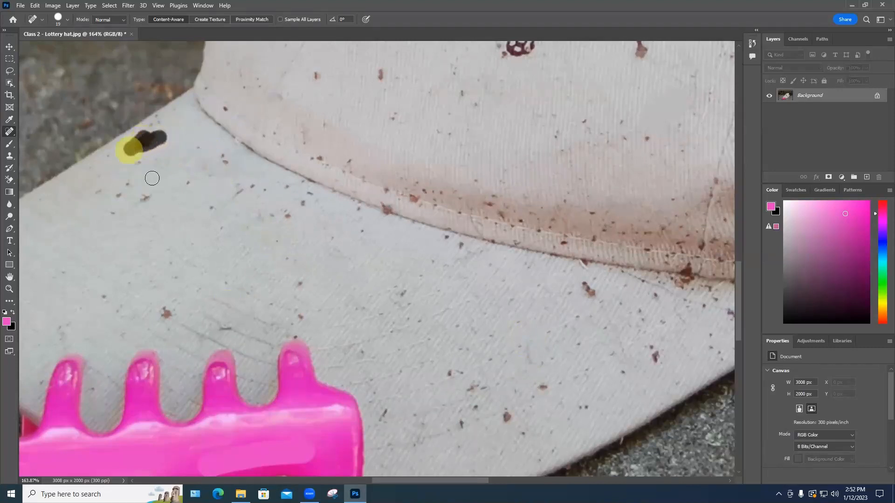
# - Heal the small debris below the brim's upper corner, the brown spot above the clip's teeth, and the dark mark beside it
pyautogui.moveTo(151, 200); pyautogui.dragTo(143, 201)
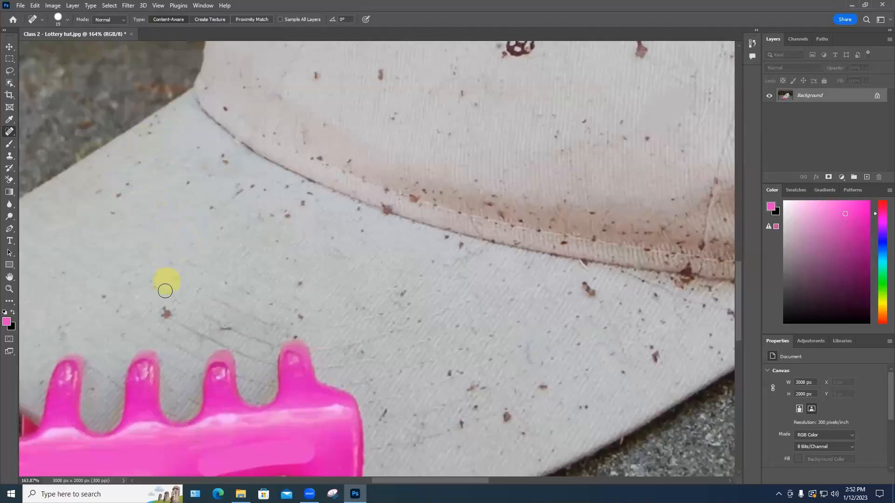
pyautogui.click(166, 311)
pyautogui.moveTo(219, 329); pyautogui.dragTo(242, 332)
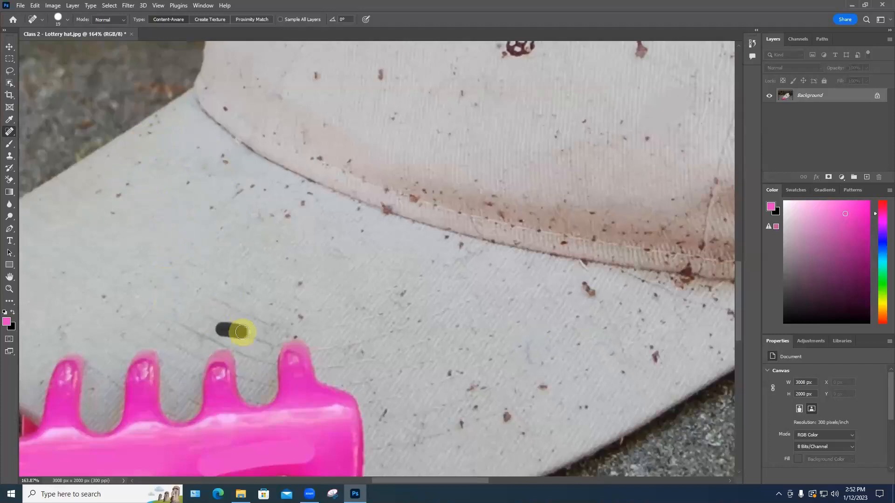
pyautogui.click(391, 266)
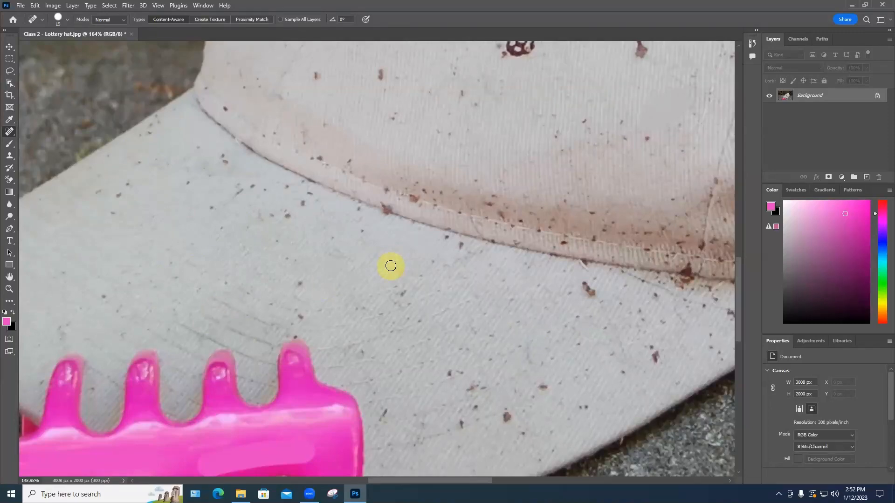
# - Heal the brown speck on the seam between brim and crown, near the middle, and check it against the whole brim
pyautogui.scroll(-5, 390, 266)
pyautogui.scroll(8, 386, 263)
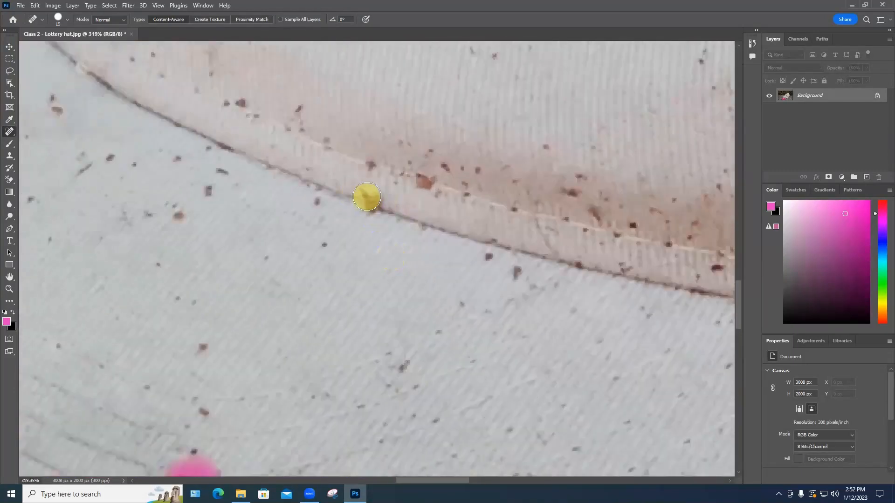
pyautogui.click(368, 199)
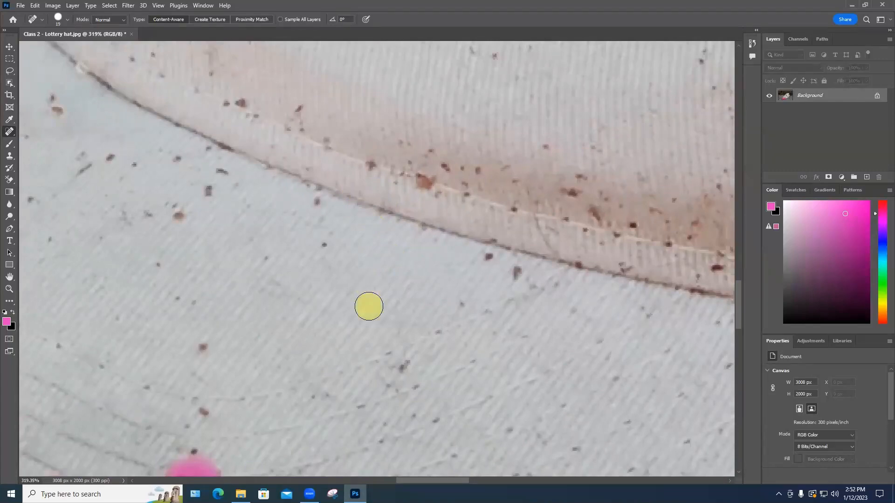
pyautogui.scroll(-5, 377, 286)
pyautogui.scroll(-3, 377, 287)
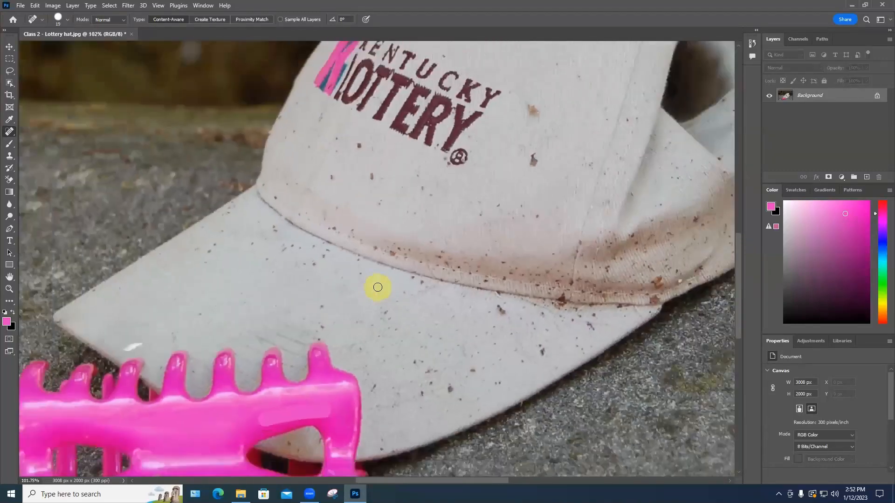
# - Remove the registered-trademark symbol after LOTTERY and the brown fleck beside it on the cap's front with the Spot Healing Brush
pyautogui.scroll(4, 464, 156)
pyautogui.scroll(3, 466, 159)
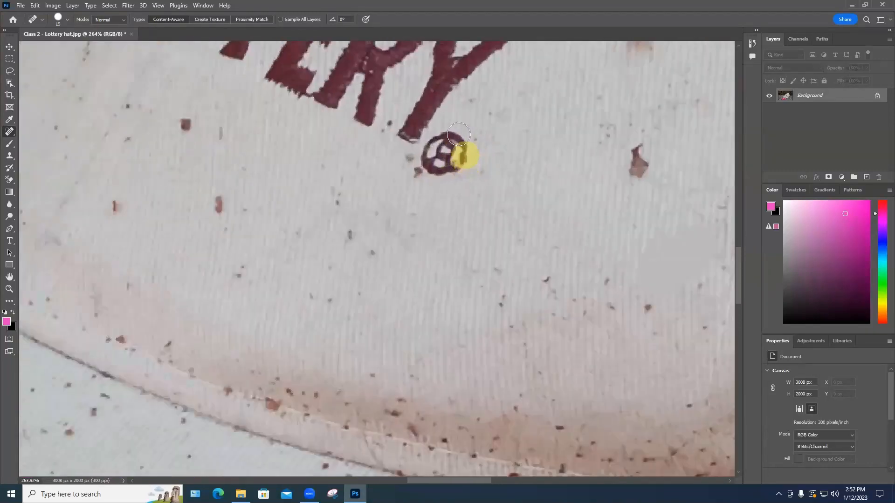
pyautogui.moveTo(460, 150)
pyautogui.mouseDown()
pyautogui.moveTo(427, 161)
pyautogui.moveTo(435, 167)
pyautogui.moveTo(463, 148)
pyautogui.moveTo(458, 165)
pyautogui.moveTo(440, 174)
pyautogui.moveTo(500, 174)
pyautogui.mouseUp()
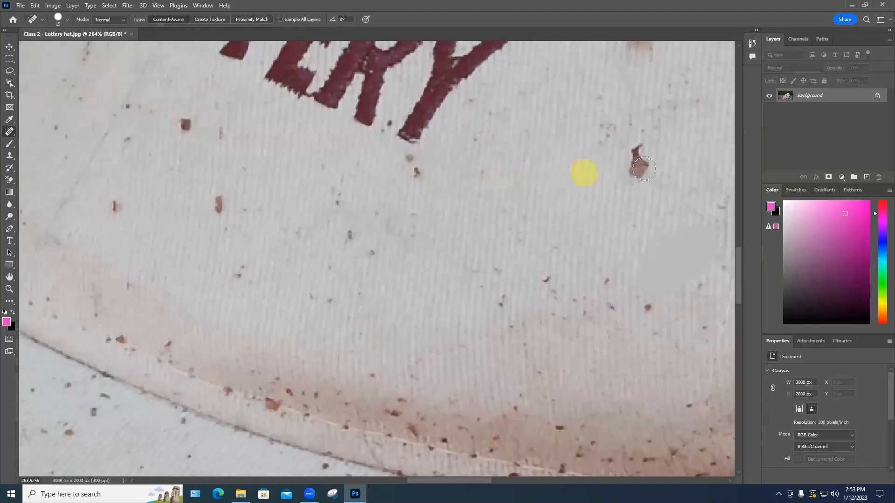
pyautogui.moveTo(635, 149); pyautogui.dragTo(627, 196)
pyautogui.scroll(-5, 560, 213)
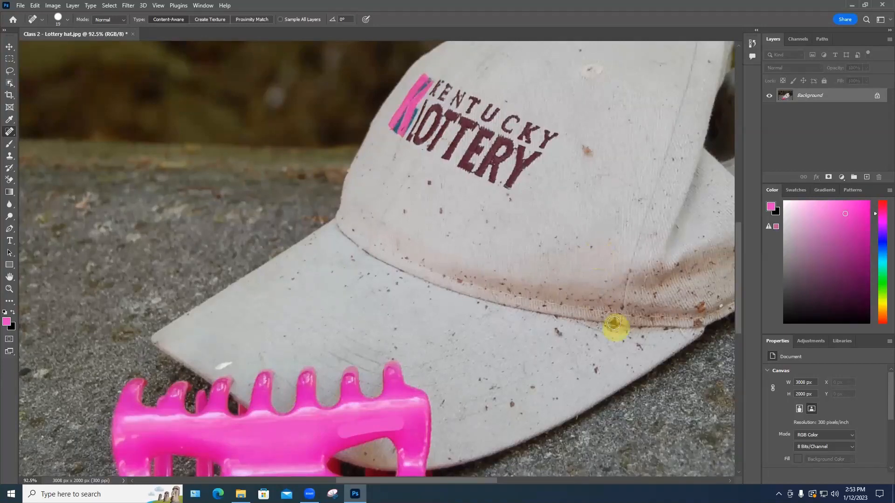
# - Try to heal the brown debris on the seam near the brim's rear end with the current brush size
pyautogui.scroll(4, 613, 322)
pyautogui.scroll(2, 612, 322)
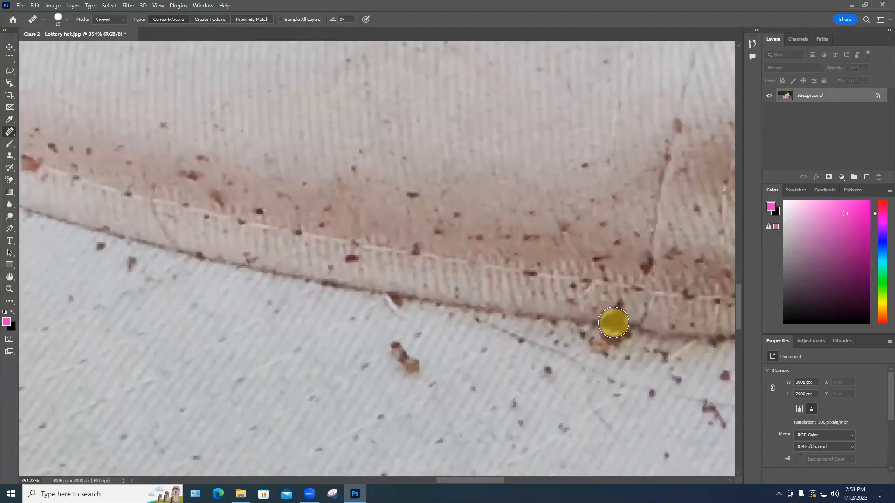
pyautogui.moveTo(613, 322)
pyautogui.mouseDown()
pyautogui.moveTo(617, 310)
pyautogui.moveTo(615, 340)
pyautogui.mouseUp()
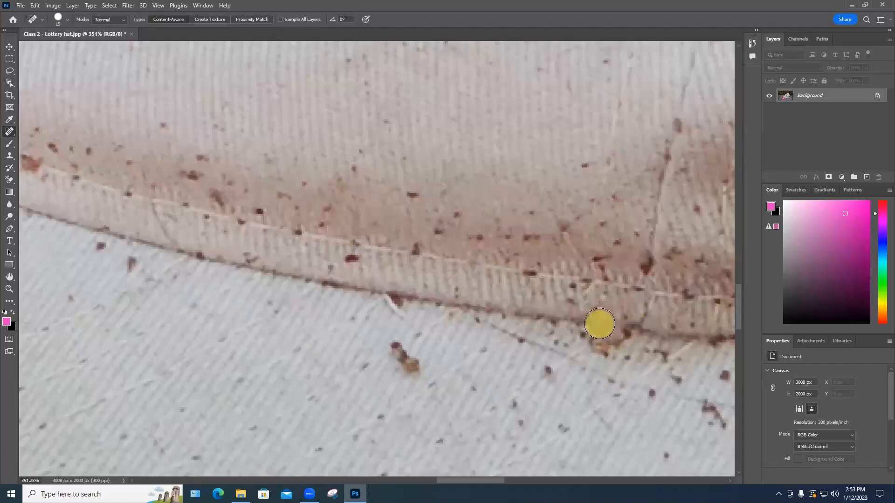
pyautogui.moveTo(597, 321)
pyautogui.mouseDown()
pyautogui.moveTo(637, 349)
pyautogui.moveTo(620, 340)
pyautogui.mouseUp()
# - Set the healing brush size to 5 px and heal the debris on the rear seam and the brown fleck on the brim below the seam
pyautogui.rightClick(604, 320)
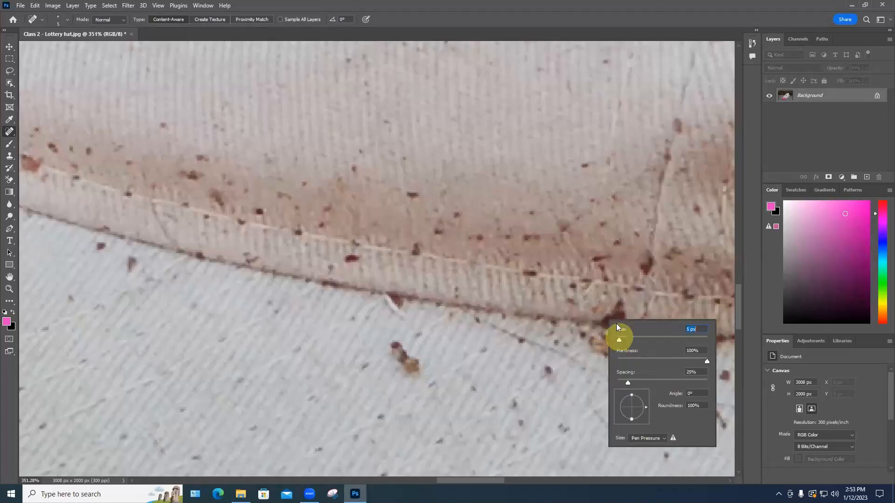
pyautogui.click(605, 318)
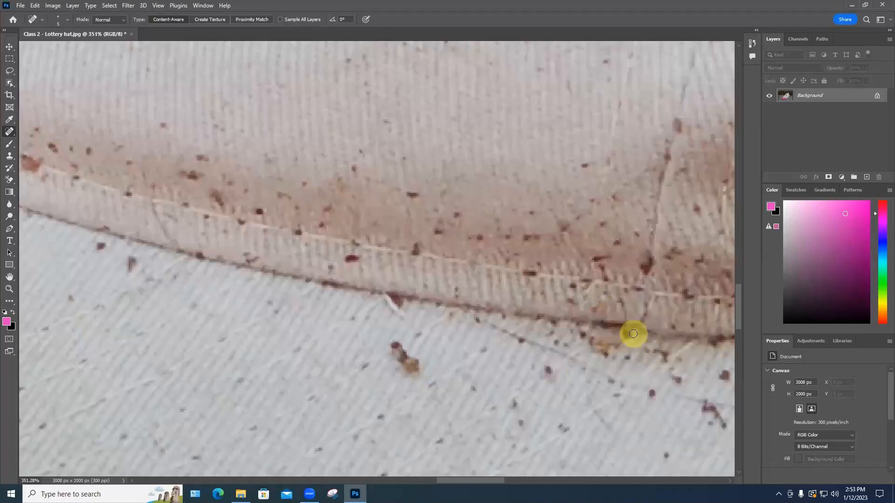
pyautogui.moveTo(631, 333)
pyautogui.mouseDown()
pyautogui.moveTo(595, 348)
pyautogui.moveTo(600, 356)
pyautogui.mouseUp()
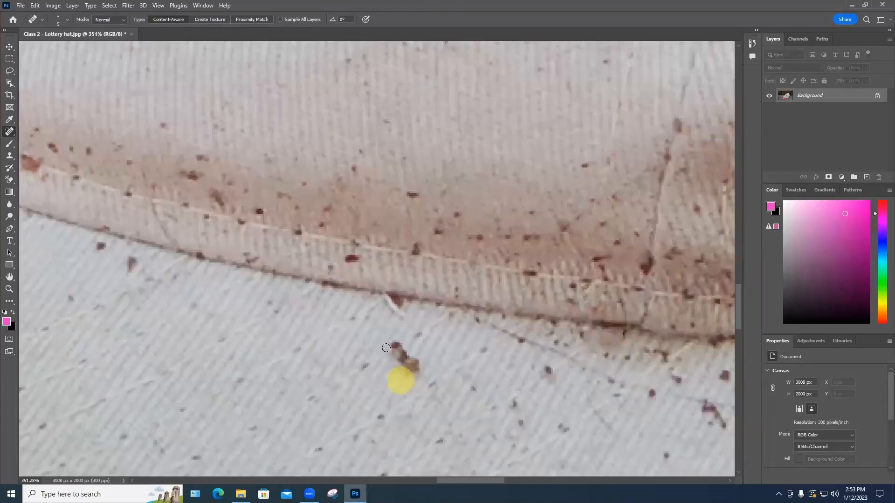
pyautogui.moveTo(414, 366); pyautogui.dragTo(409, 364)
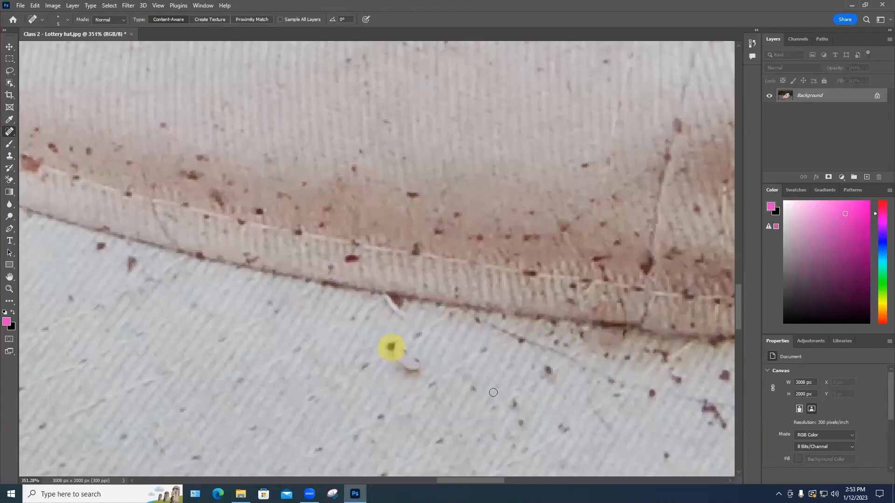
pyautogui.scroll(-3, 485, 390)
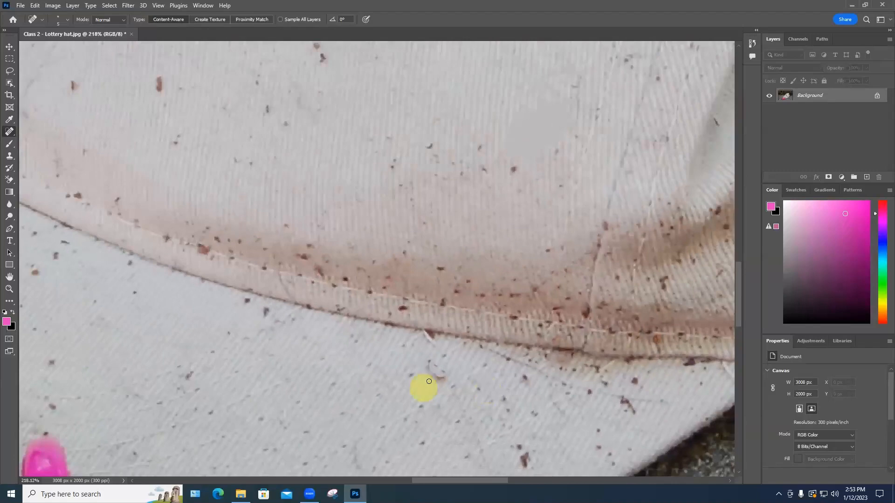
# - Enlarge the healing brush and heal the remaining traces of the brown fleck on the brim below the seam
pyautogui.scroll(2, 424, 386)
pyautogui.scroll(3, 461, 374)
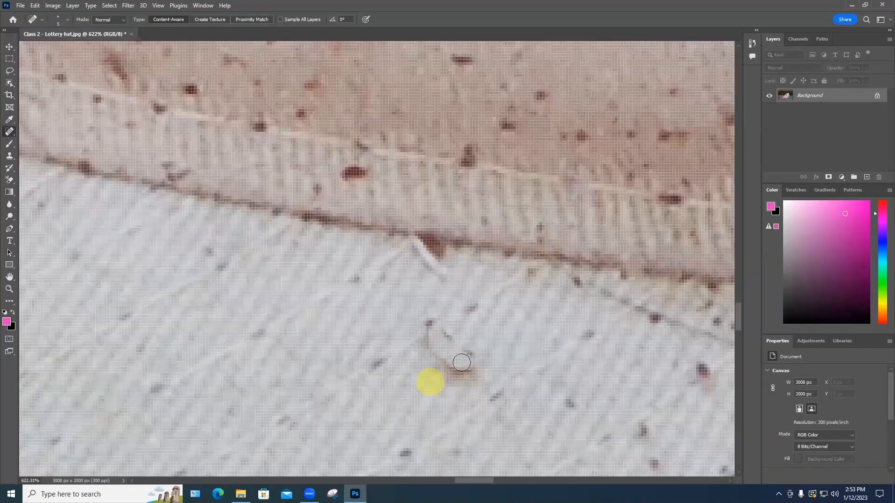
pyautogui.rightClick(463, 356)
pyautogui.click(489, 374)
pyautogui.click(484, 374)
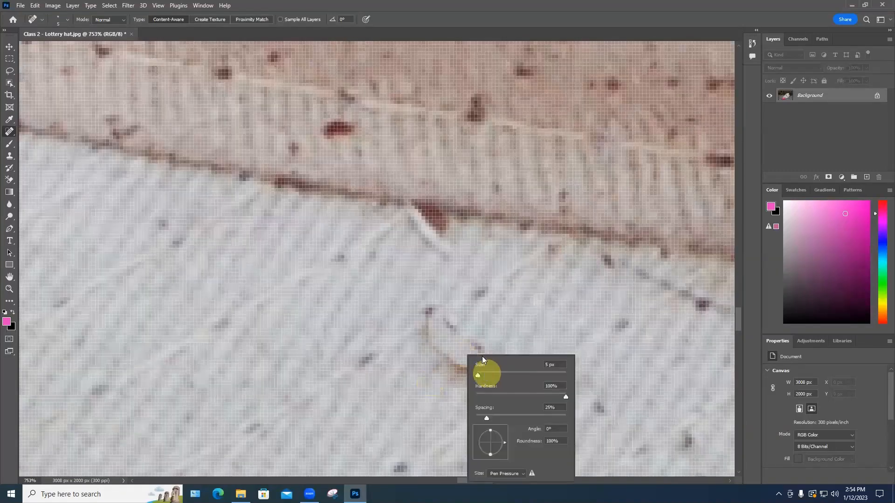
pyautogui.moveTo(468, 346)
pyautogui.mouseDown()
pyautogui.moveTo(443, 319)
pyautogui.moveTo(432, 321)
pyautogui.mouseUp()
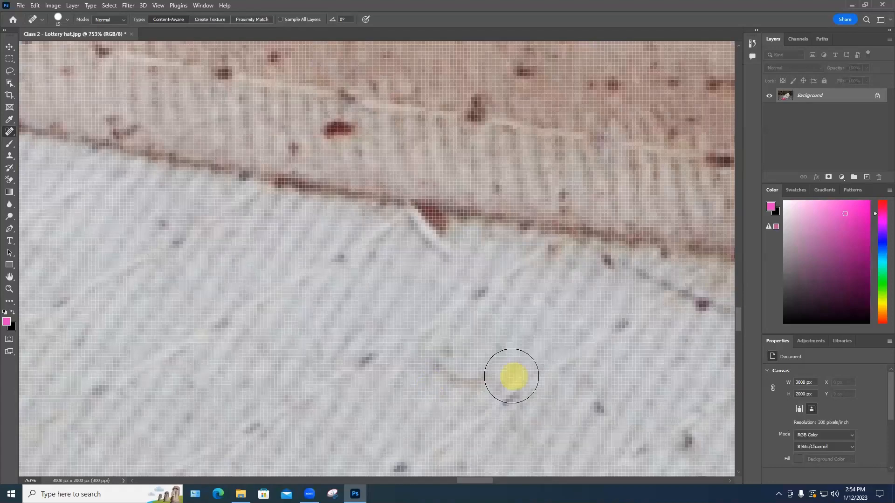
pyautogui.scroll(-1, 514, 375)
pyautogui.moveTo(453, 355); pyautogui.dragTo(467, 373)
pyautogui.scroll(-3, 533, 356)
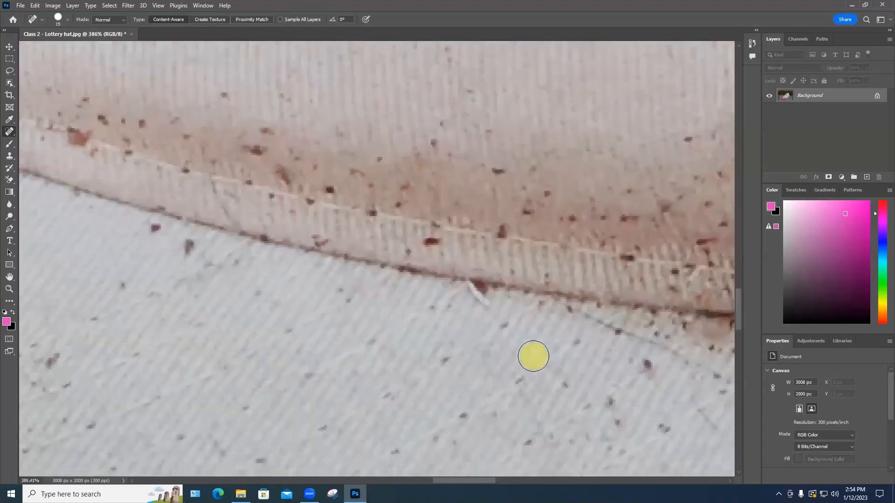
pyautogui.scroll(3, 530, 357)
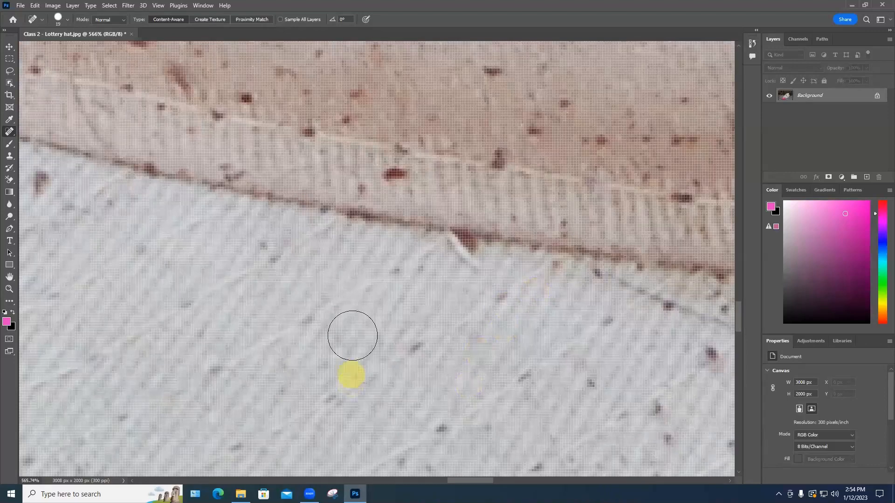
# - Heal the brown spot on the cap's front beside the Kentucky Lottery lettering
pyautogui.scroll(-5, 352, 335)
pyautogui.scroll(-2, 351, 334)
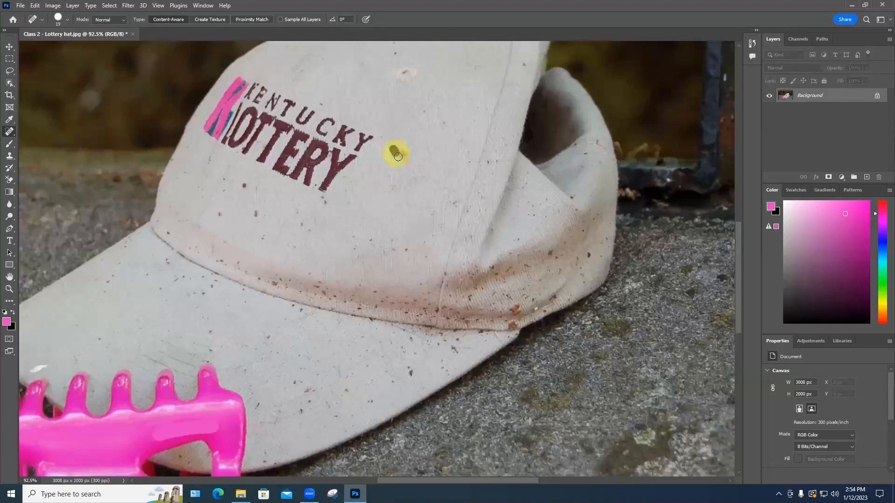
pyautogui.moveTo(393, 151); pyautogui.dragTo(400, 154)
# - Close the Lottery hat photo without saving the changes
pyautogui.scroll(-5, 403, 219)
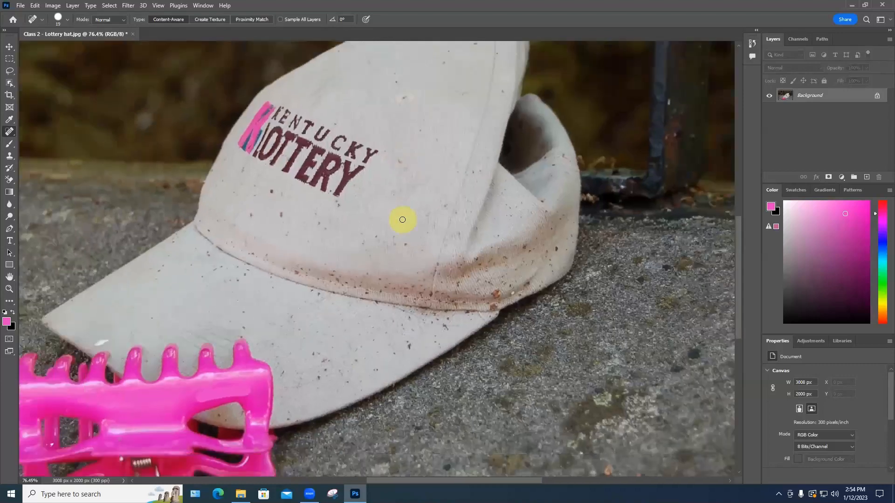
pyautogui.scroll(-1, 402, 219)
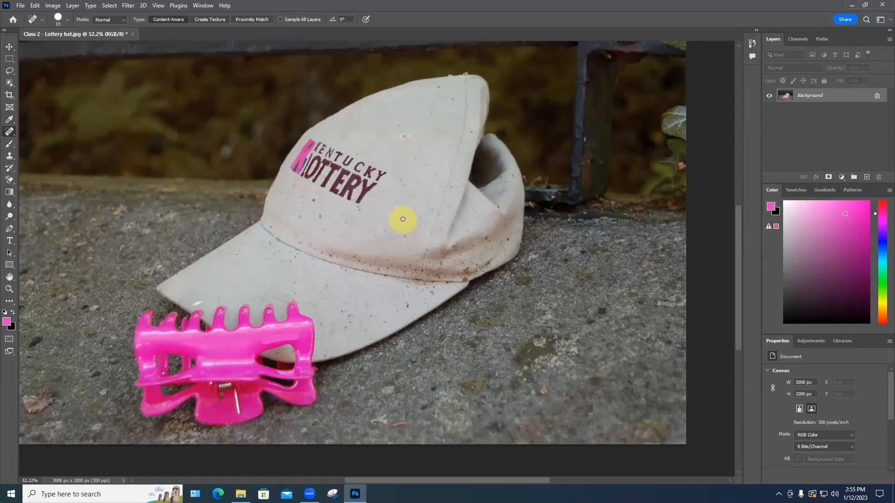
pyautogui.scroll(-3, 402, 219)
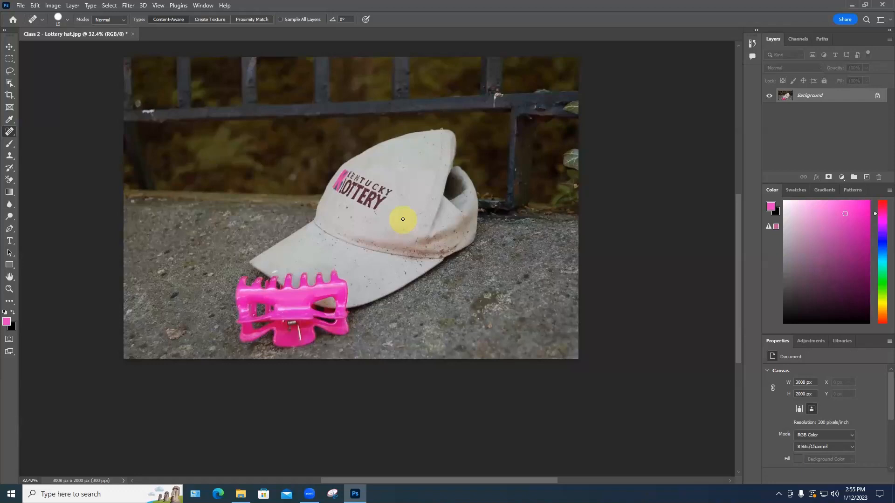
pyautogui.click(133, 34)
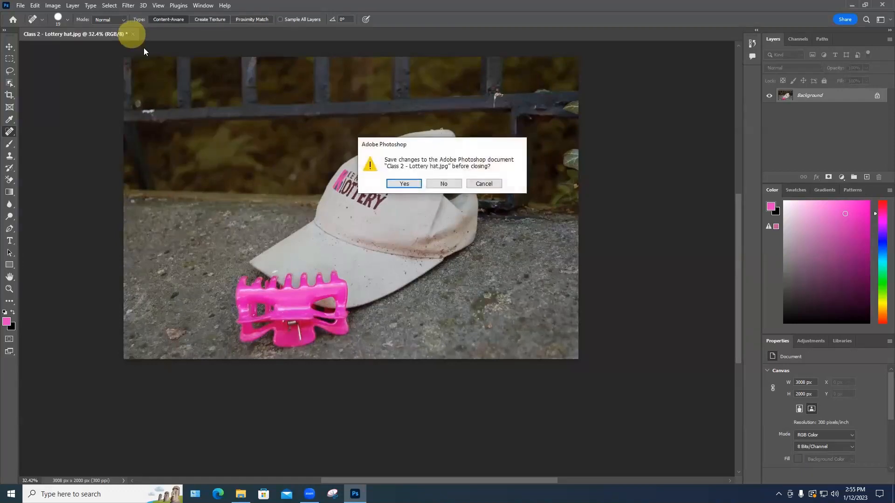
pyautogui.click(429, 183)
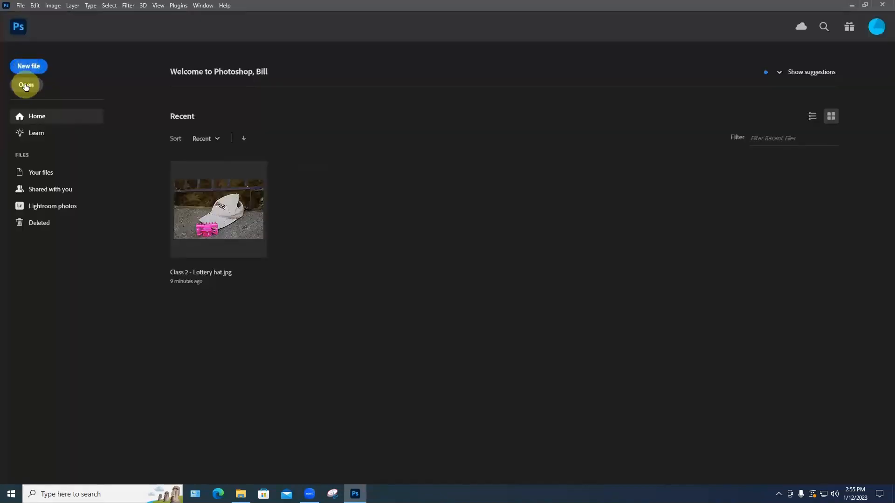
# - Open Class 2- Sacred Heart entry.JPG from the Class 2- Files for class folder on the Desktop
pyautogui.click(26, 85)
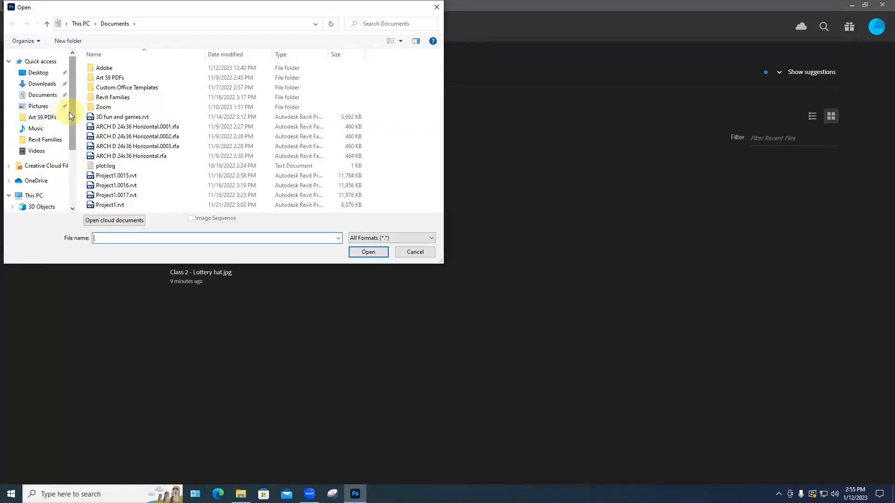
pyautogui.click(45, 75)
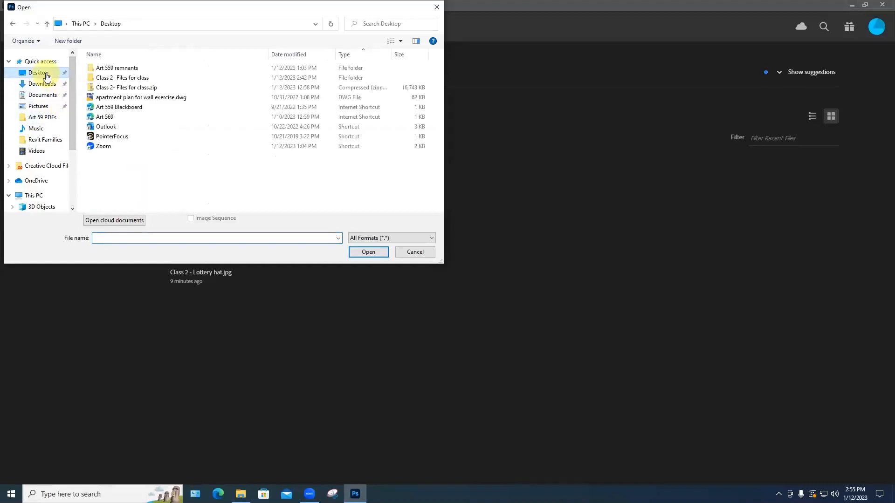
pyautogui.doubleClick(122, 77)
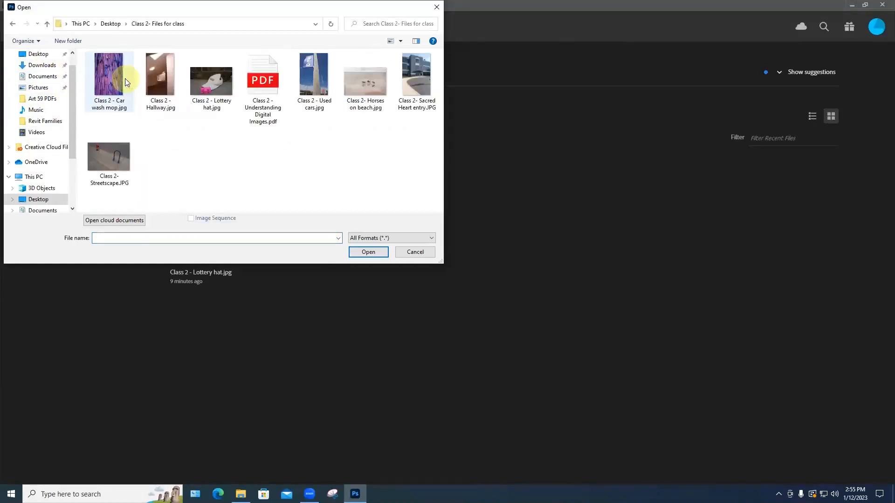
pyautogui.click(412, 88)
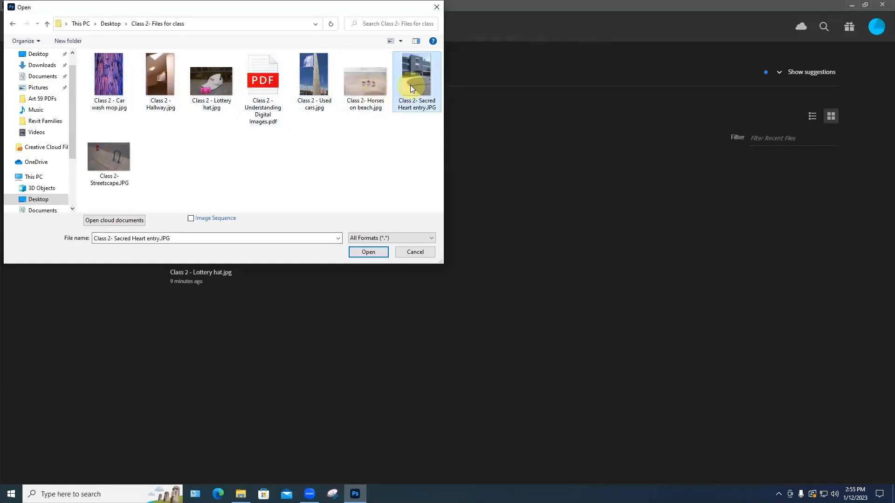
pyautogui.click(368, 253)
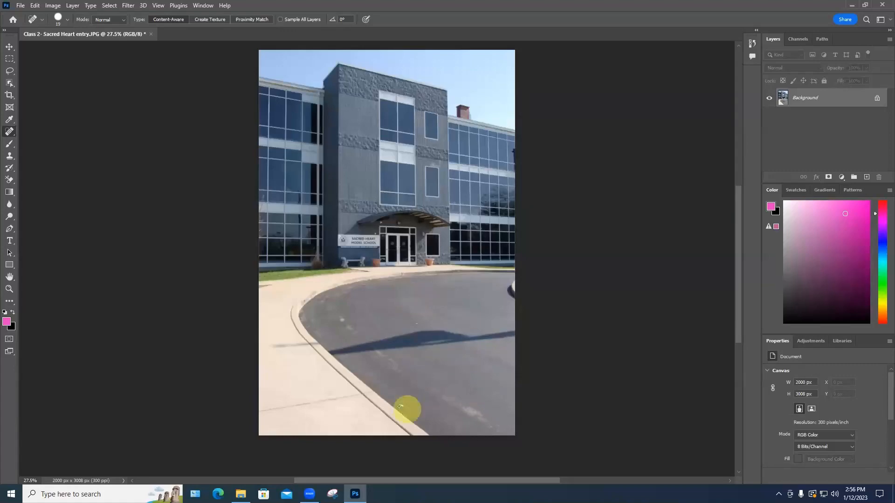
# - Heal the white piece of litter on the asphalt beside the curb in the photo's foreground with the Spot Healing Brush
pyautogui.scroll(5, 414, 406)
pyautogui.scroll(5, 414, 406)
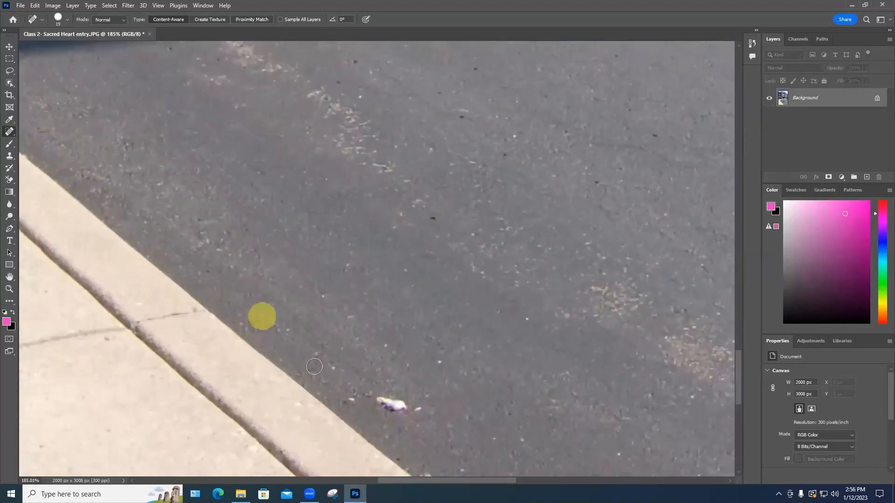
pyautogui.moveTo(376, 400); pyautogui.dragTo(418, 409)
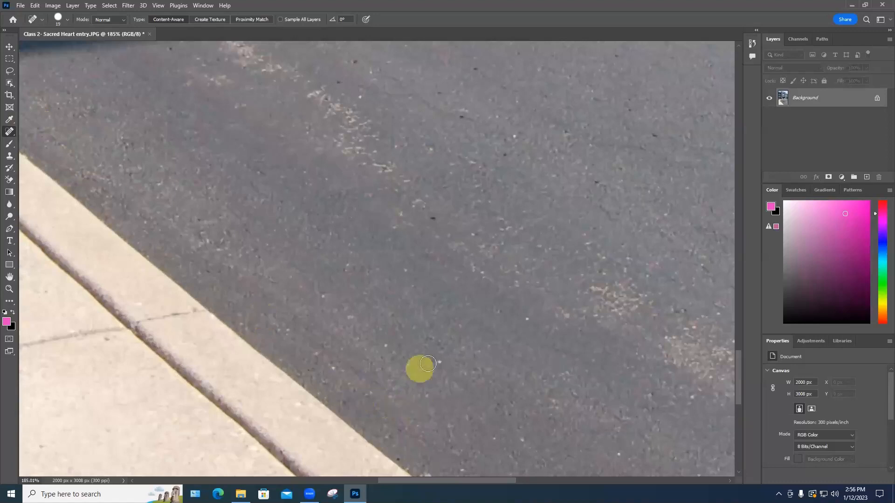
pyautogui.scroll(-5, 436, 343)
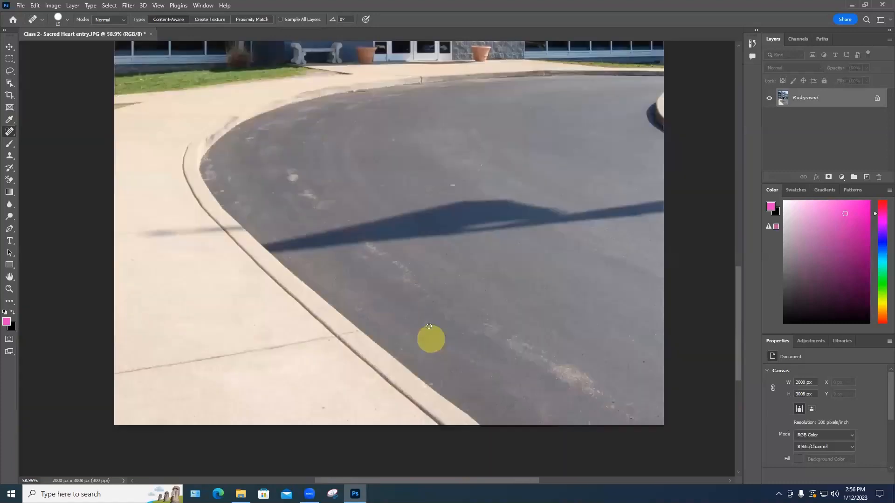
pyautogui.scroll(-1, 322, 201)
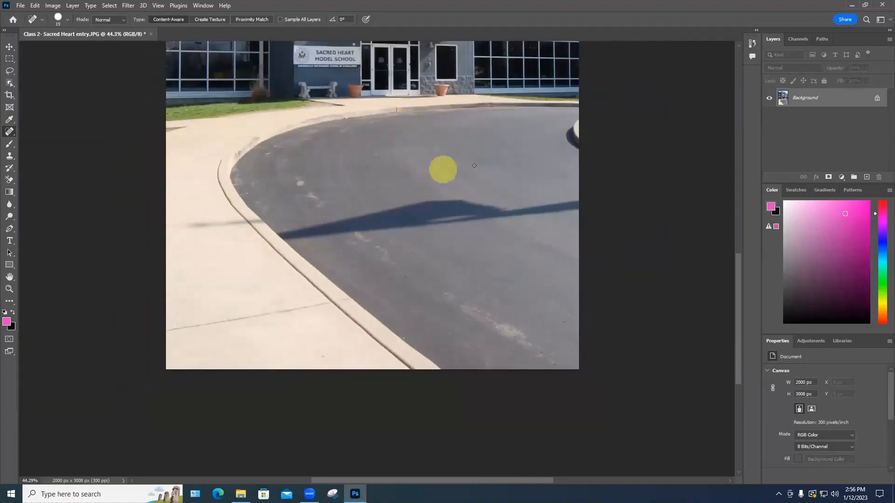
pyautogui.scroll(-1, 471, 215)
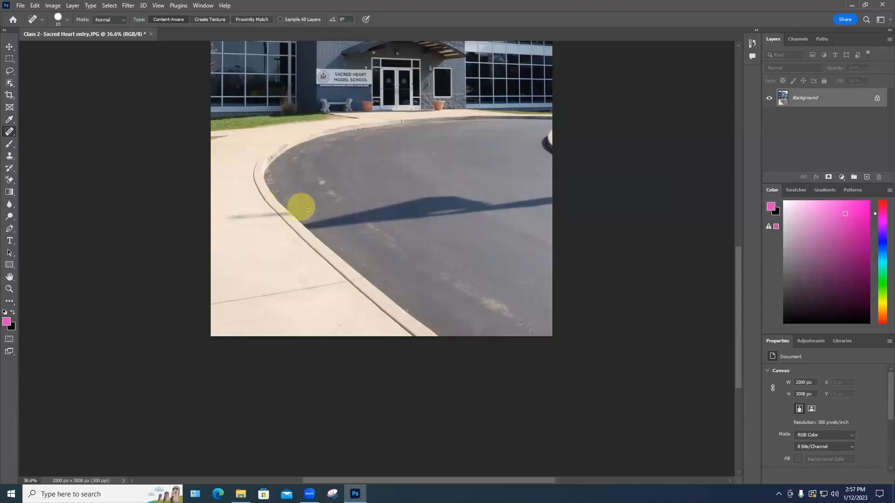
# - Switch to the Healing Brush tool and try to heal the asphalt near the shadow's narrow end without a source point
pyautogui.scroll(6, 315, 209)
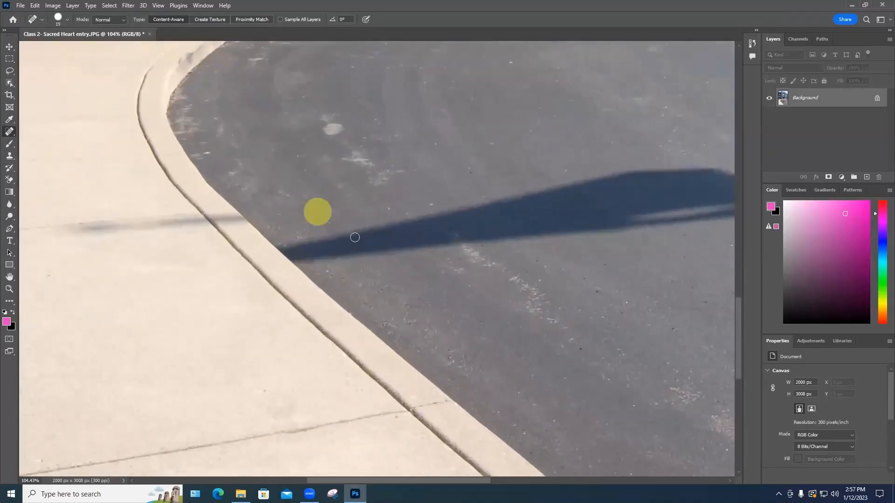
pyautogui.click(547, 214)
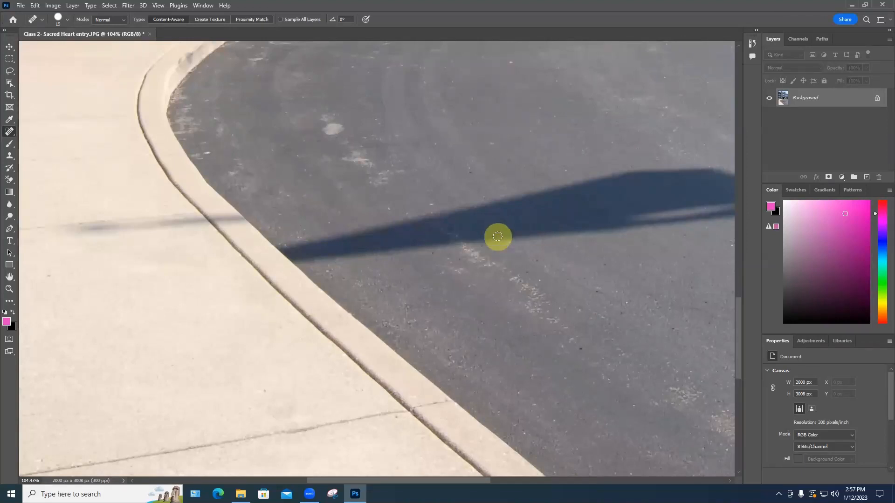
pyautogui.rightClick(9, 131)
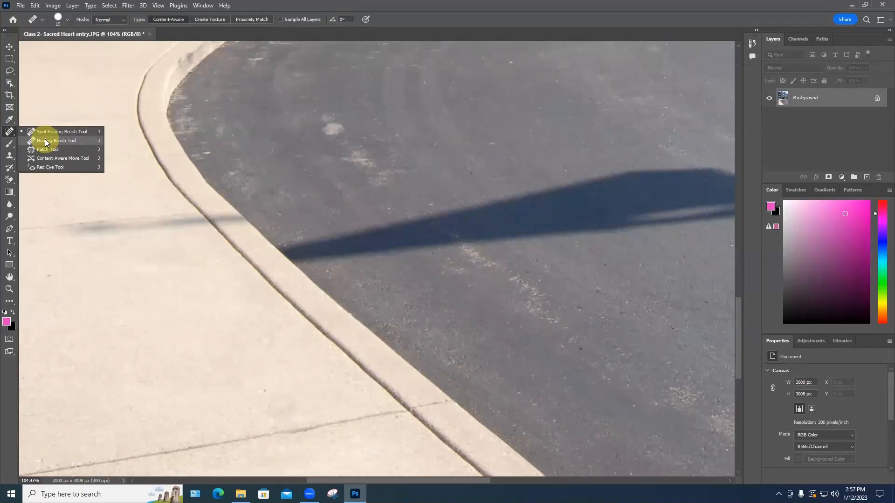
pyautogui.click(45, 140)
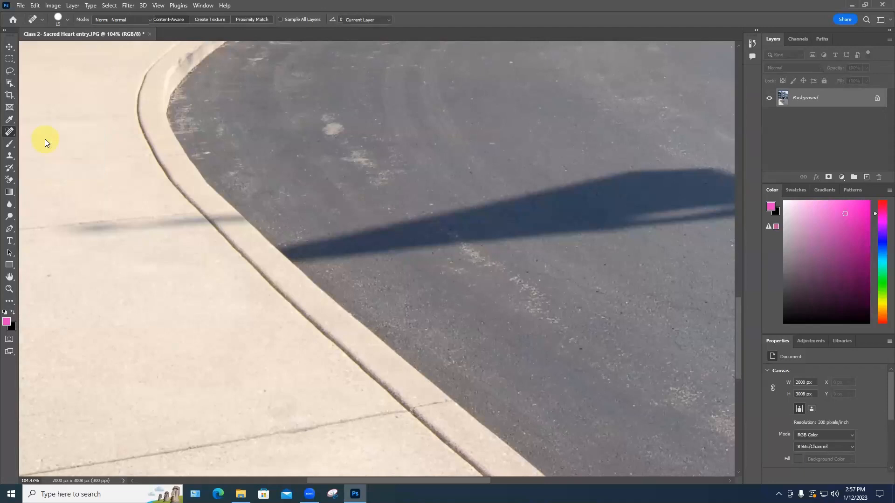
pyautogui.click(304, 207)
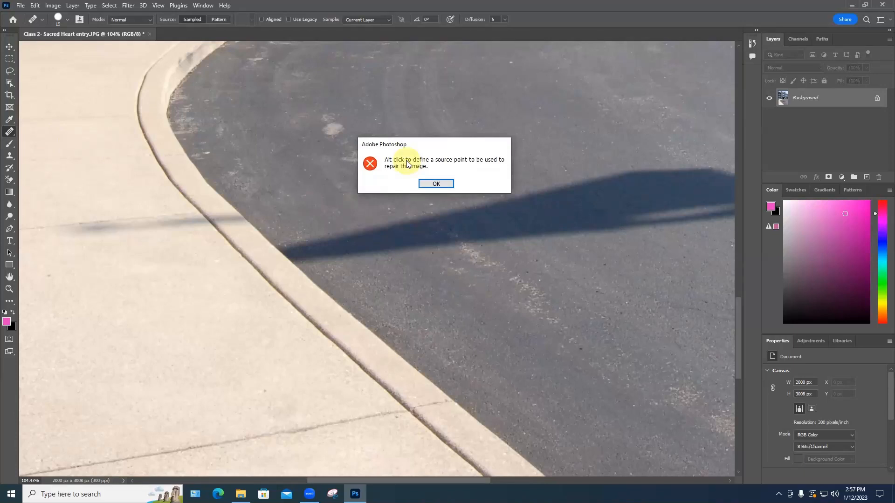
pyautogui.click(435, 184)
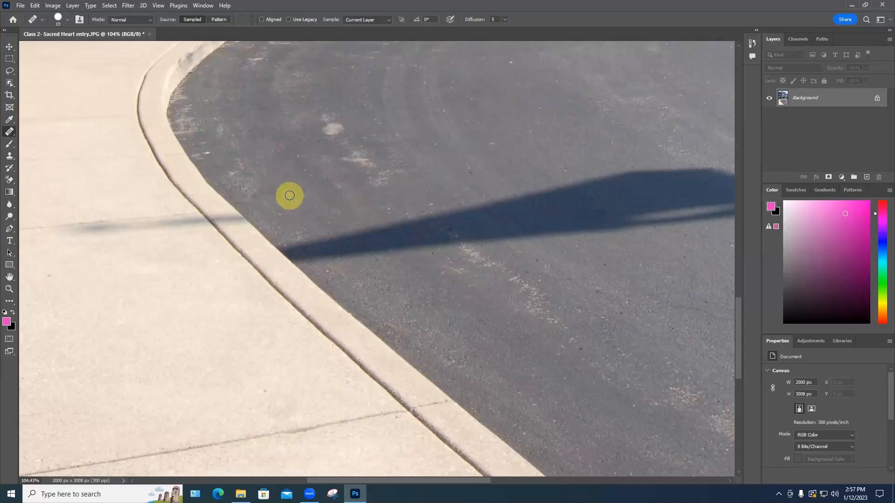
# - Enlarge the Healing Brush and paint sampled clean asphalt over the shadow's narrow end near the curb
pyautogui.moveTo(320, 236)
pyautogui.mouseDown()
pyautogui.moveTo(339, 262)
pyautogui.moveTo(327, 239)
pyautogui.mouseUp()
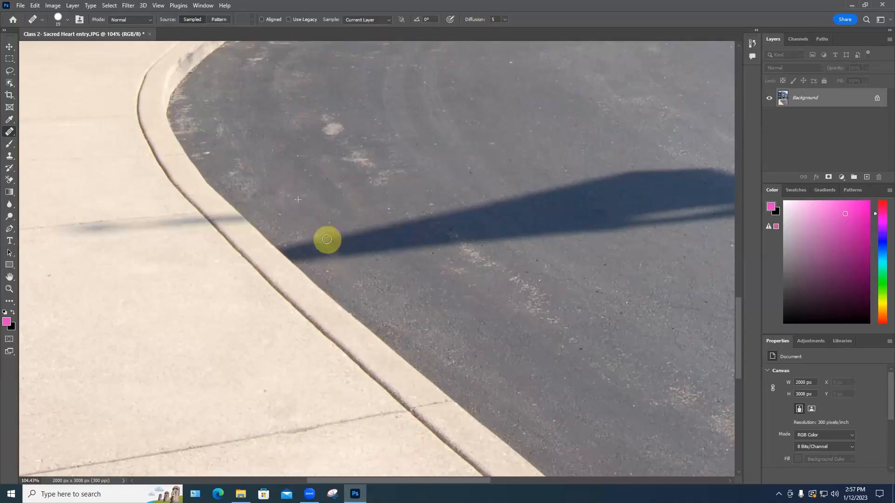
pyautogui.rightClick(326, 239)
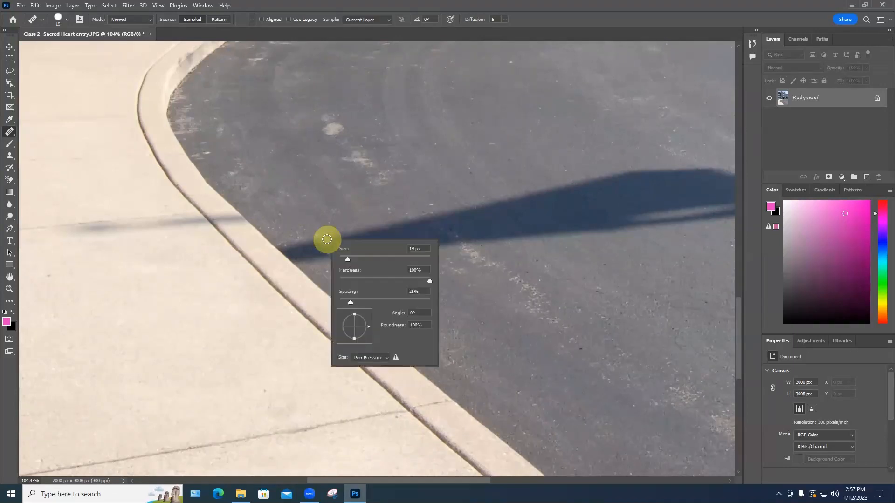
pyautogui.click(373, 258)
pyautogui.moveTo(317, 234); pyautogui.dragTo(346, 261)
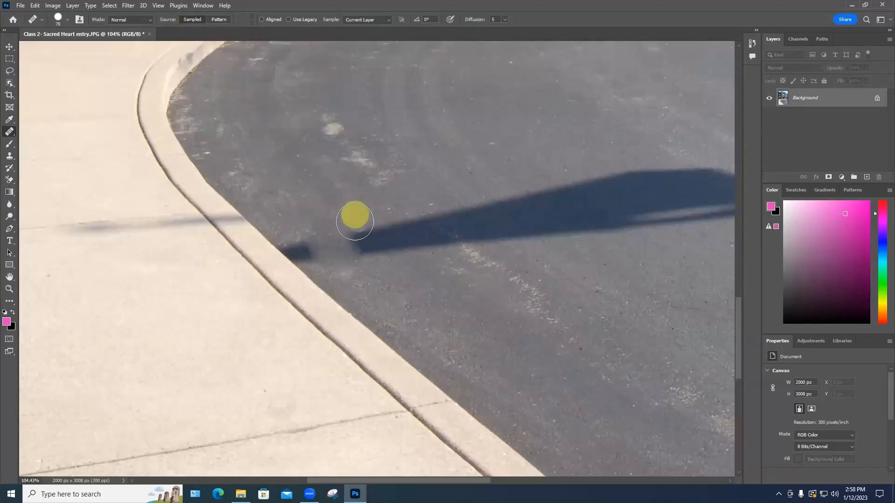
# - Continue healing the shadow toward its wide part, sampling another clean patch of asphalt above it
pyautogui.moveTo(359, 220)
pyautogui.mouseDown()
pyautogui.moveTo(379, 258)
pyautogui.moveTo(358, 228)
pyautogui.moveTo(408, 252)
pyautogui.moveTo(384, 222)
pyautogui.moveTo(416, 248)
pyautogui.moveTo(339, 196)
pyautogui.moveTo(405, 211)
pyautogui.moveTo(442, 241)
pyautogui.moveTo(427, 211)
pyautogui.moveTo(465, 238)
pyautogui.moveTo(449, 208)
pyautogui.moveTo(476, 234)
pyautogui.moveTo(466, 197)
pyautogui.moveTo(500, 233)
pyautogui.moveTo(481, 199)
pyautogui.moveTo(513, 225)
pyautogui.moveTo(440, 163)
pyautogui.moveTo(518, 165)
pyautogui.moveTo(520, 139)
pyautogui.moveTo(500, 126)
pyautogui.mouseUp()
pyautogui.keyDown('alt'); pyautogui.click(500, 126); pyautogui.keyUp('alt')
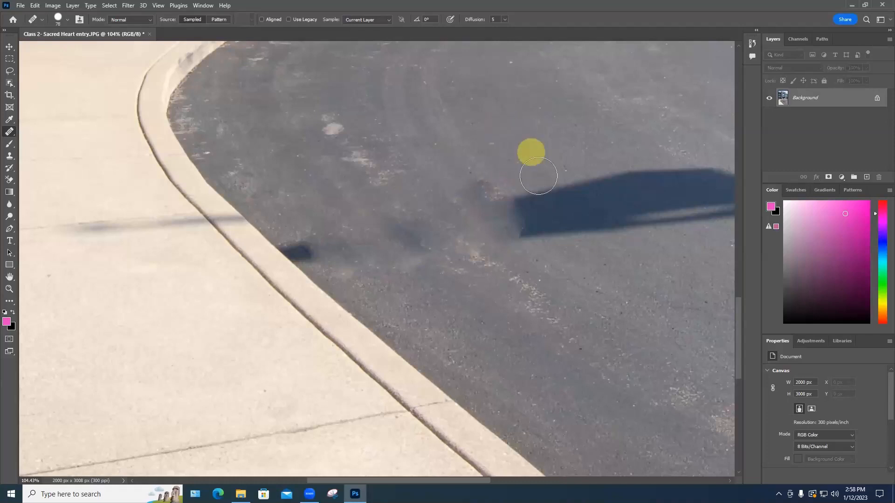
pyautogui.click(544, 188)
pyautogui.moveTo(547, 191)
pyautogui.mouseDown()
pyautogui.moveTo(572, 237)
pyautogui.moveTo(527, 194)
pyautogui.moveTo(543, 232)
pyautogui.moveTo(511, 200)
pyautogui.moveTo(519, 225)
pyautogui.moveTo(482, 199)
pyautogui.moveTo(506, 234)
pyautogui.moveTo(481, 222)
pyautogui.mouseUp()
pyautogui.scroll(-2, 481, 222)
pyautogui.scroll(-3, 480, 222)
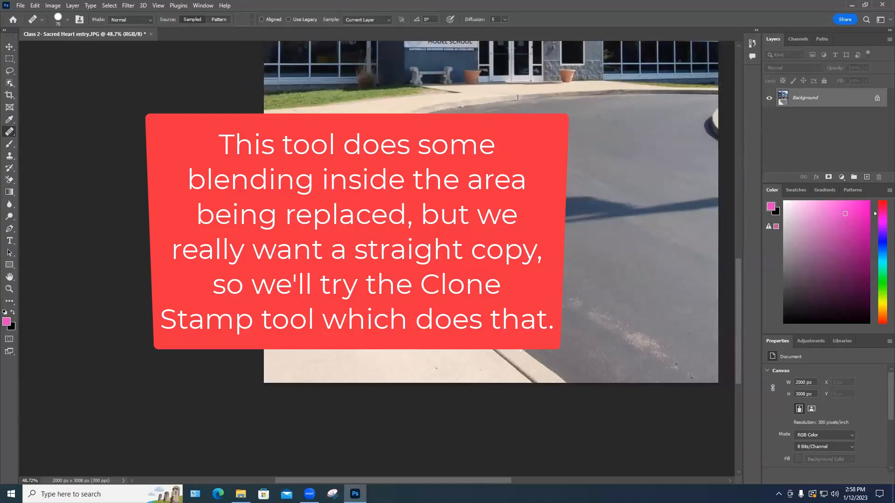
pyautogui.moveTo(555, 212)
pyautogui.mouseDown()
pyautogui.moveTo(579, 225)
pyautogui.moveTo(555, 207)
pyautogui.moveTo(581, 249)
pyautogui.moveTo(552, 240)
pyautogui.mouseUp()
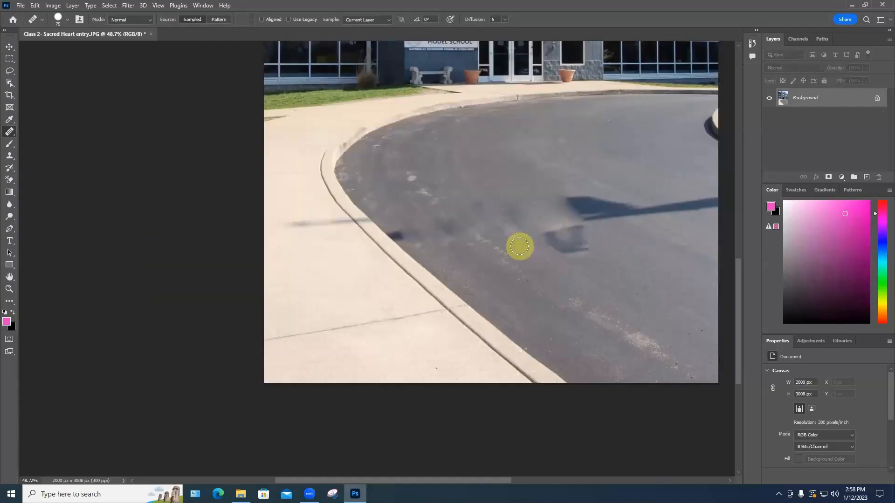
# - Undo all the Healing Brush strokes made on the driveway shadow
pyautogui.hotkey('ctrl', 'z')
pyautogui.hotkey('ctrl', 'z')
pyautogui.hotkey('ctrl', 'z')
pyautogui.hotkey('ctrl', 'z')
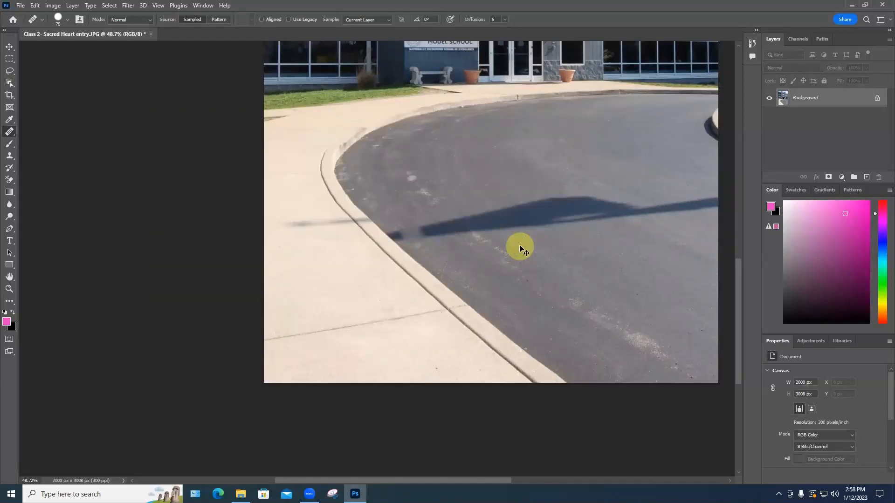
pyautogui.hotkey('ctrl', 'z')
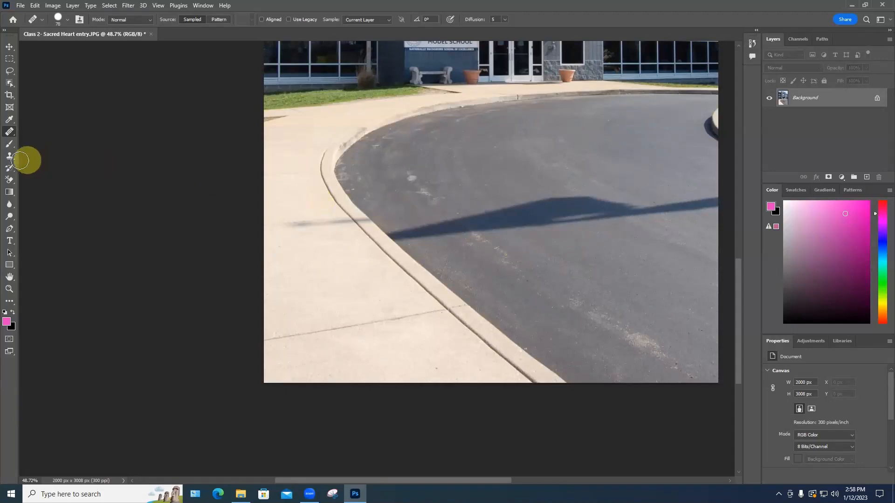
# - Clone clean asphalt over the tapering part of the driveway shadow using the Clone Stamp tool with a 48 px brush
pyautogui.click(10, 160)
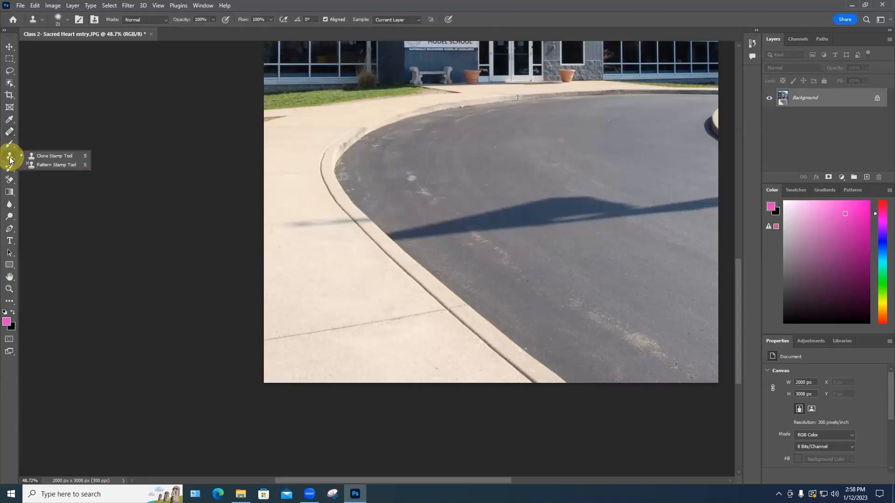
pyautogui.click(44, 156)
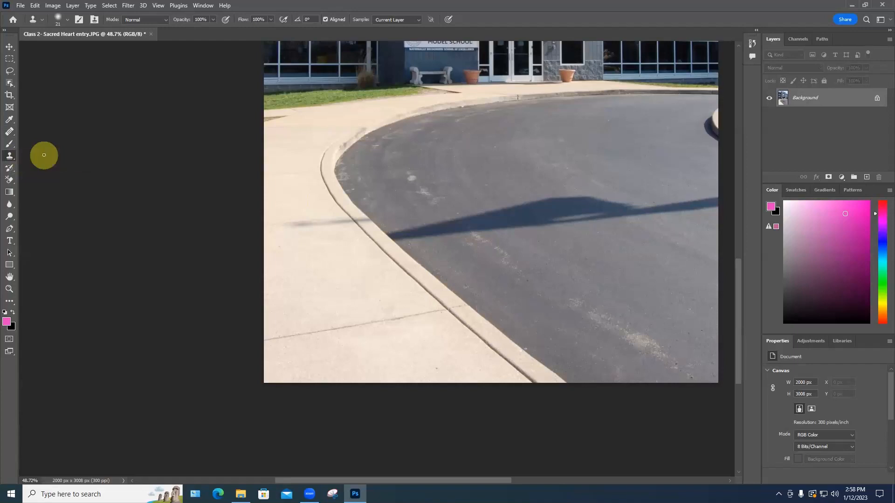
pyautogui.scroll(3, 392, 216)
pyautogui.scroll(2, 391, 216)
pyautogui.rightClick(396, 208)
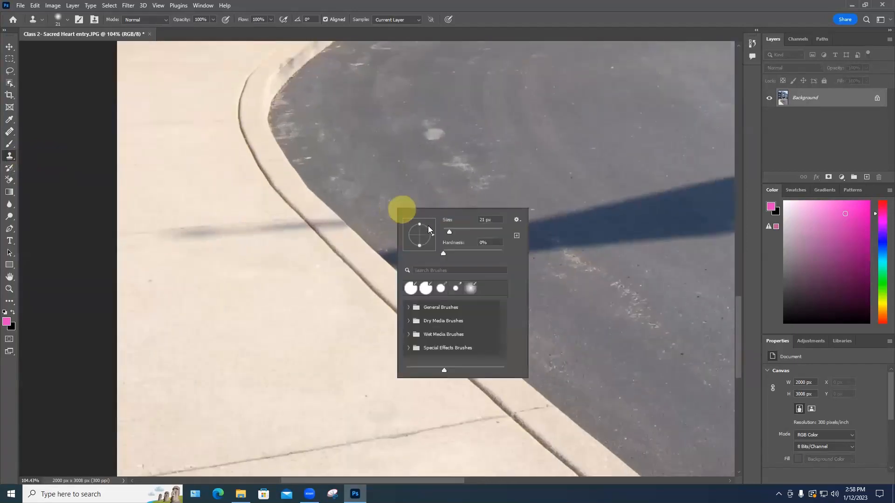
pyautogui.click(456, 231)
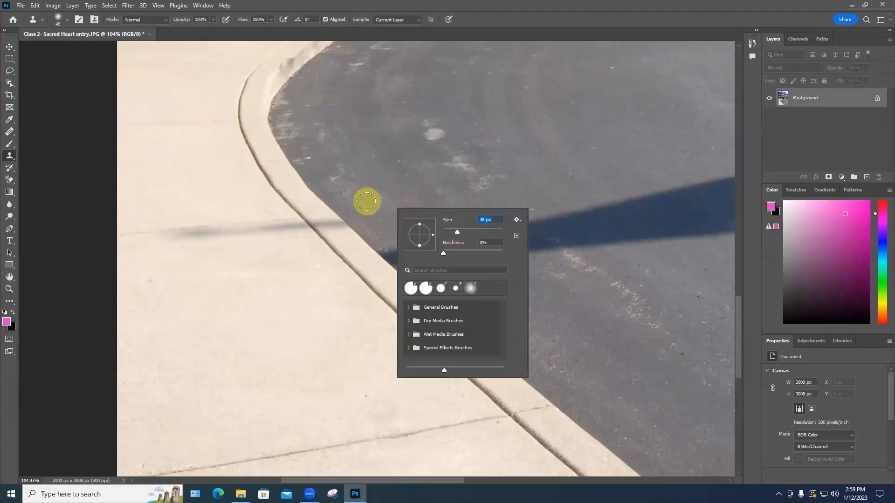
pyautogui.click(367, 201)
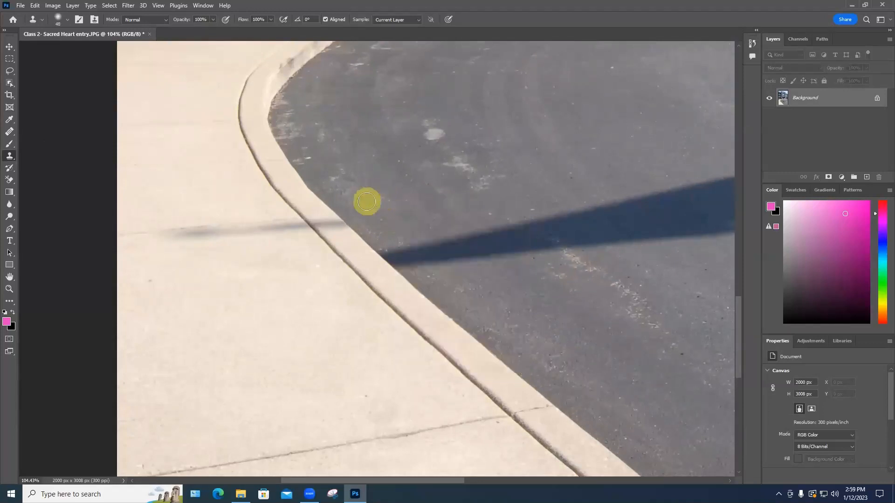
pyautogui.moveTo(366, 202)
pyautogui.mouseDown()
pyautogui.moveTo(416, 259)
pyautogui.moveTo(447, 276)
pyautogui.moveTo(418, 237)
pyautogui.moveTo(452, 261)
pyautogui.moveTo(440, 239)
pyautogui.moveTo(469, 252)
pyautogui.moveTo(455, 233)
pyautogui.moveTo(482, 246)
pyautogui.moveTo(465, 225)
pyautogui.moveTo(500, 250)
pyautogui.moveTo(484, 228)
pyautogui.moveTo(518, 247)
pyautogui.moveTo(490, 220)
pyautogui.moveTo(497, 219)
pyautogui.moveTo(532, 250)
pyautogui.moveTo(522, 229)
pyautogui.moveTo(550, 246)
pyautogui.moveTo(529, 213)
pyautogui.moveTo(566, 236)
pyautogui.moveTo(544, 211)
pyautogui.moveTo(583, 246)
pyautogui.mouseUp()
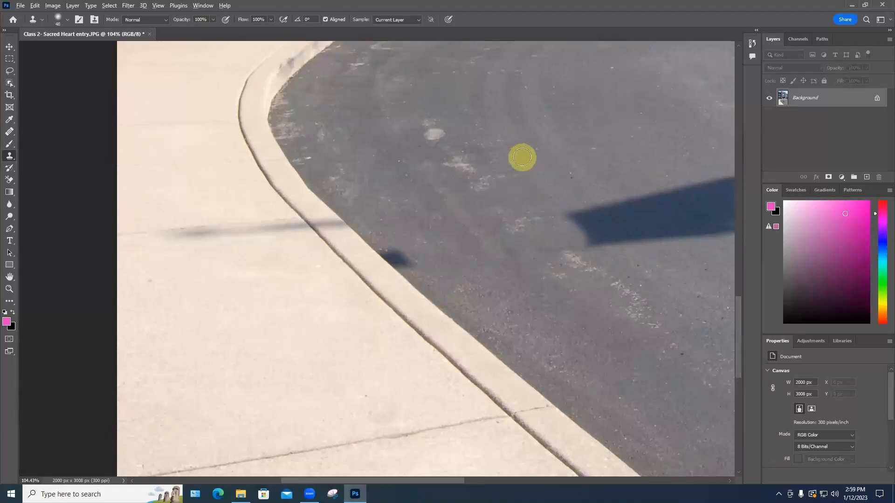
# - Clone clean asphalt over the near end of the driveway shadow and the small dark remnant beside the curb
pyautogui.moveTo(570, 208)
pyautogui.mouseDown()
pyautogui.moveTo(579, 206)
pyautogui.moveTo(569, 210)
pyautogui.moveTo(613, 254)
pyautogui.moveTo(577, 196)
pyautogui.moveTo(625, 244)
pyautogui.moveTo(617, 214)
pyautogui.moveTo(633, 212)
pyautogui.moveTo(660, 232)
pyautogui.moveTo(649, 213)
pyautogui.moveTo(676, 232)
pyautogui.mouseUp()
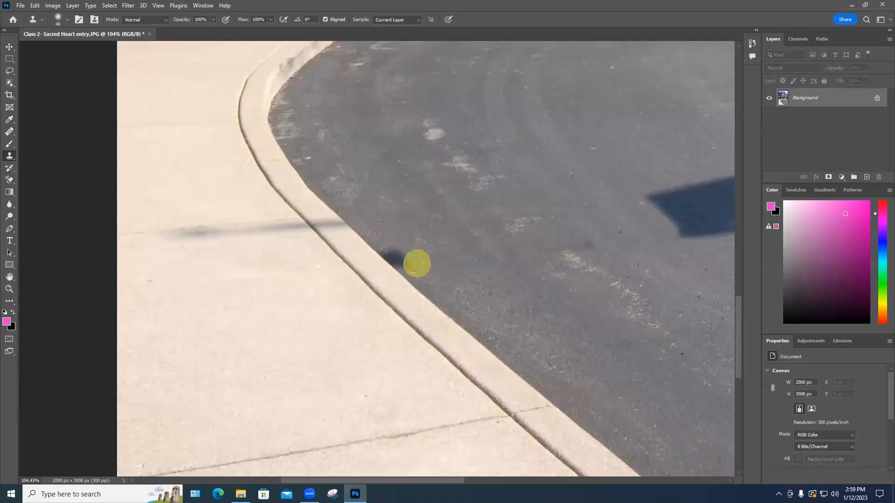
pyautogui.moveTo(413, 264)
pyautogui.mouseDown()
pyautogui.moveTo(383, 242)
pyautogui.moveTo(393, 257)
pyautogui.mouseUp()
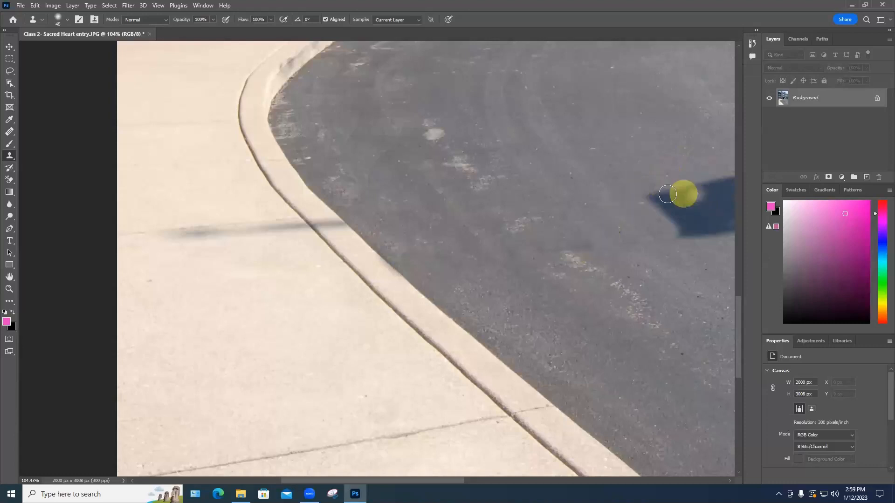
pyautogui.moveTo(652, 196)
pyautogui.mouseDown()
pyautogui.moveTo(695, 236)
pyautogui.moveTo(654, 194)
pyautogui.moveTo(630, 184)
pyautogui.moveTo(714, 243)
pyautogui.moveTo(664, 189)
pyautogui.mouseUp()
pyautogui.scroll(-2, 687, 218)
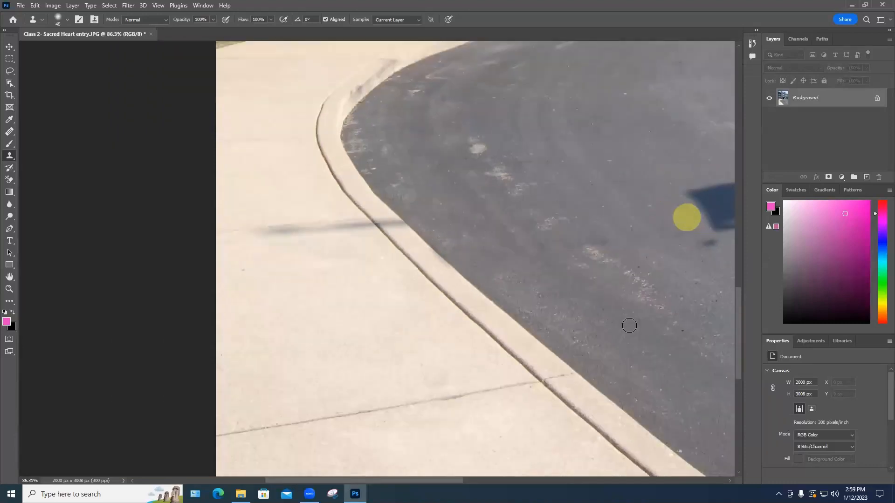
# - Enlarge the Clone Stamp brush to 75 px and clone clean asphalt over the widest part of the driveway shadow
pyautogui.moveTo(433, 481); pyautogui.dragTo(546, 480)
pyautogui.rightClick(294, 166)
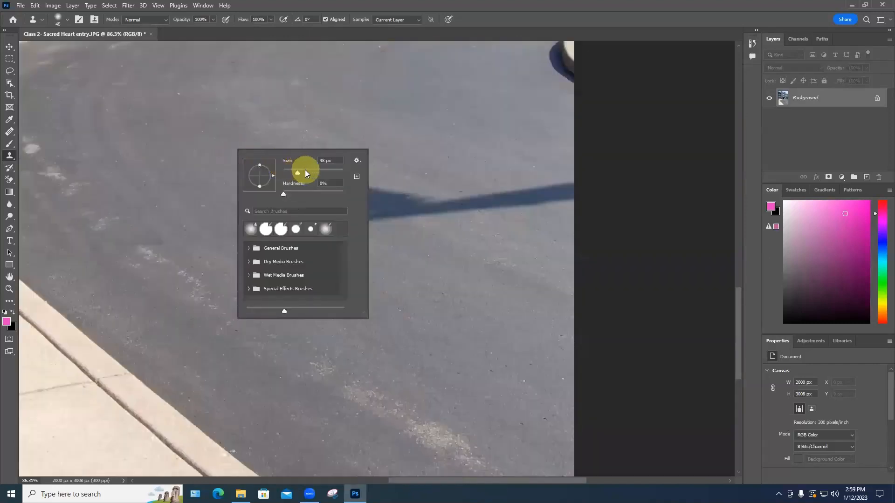
pyautogui.click(305, 173)
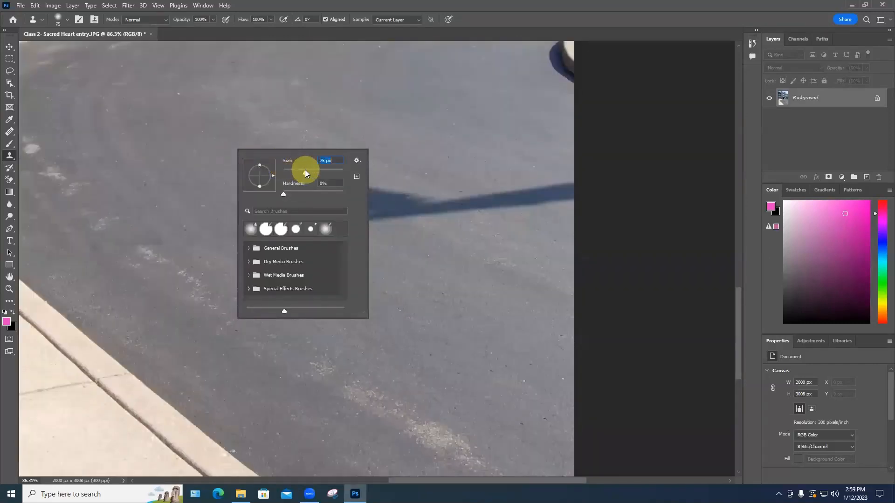
pyautogui.click(222, 158)
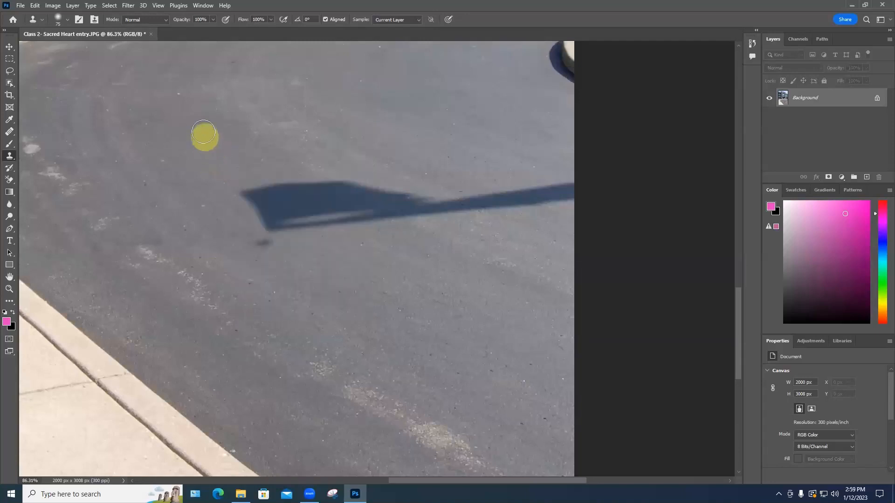
pyautogui.moveTo(237, 186)
pyautogui.mouseDown()
pyautogui.moveTo(267, 244)
pyautogui.moveTo(254, 184)
pyautogui.moveTo(292, 235)
pyautogui.moveTo(270, 182)
pyautogui.moveTo(301, 225)
pyautogui.moveTo(304, 210)
pyautogui.moveTo(284, 184)
pyautogui.moveTo(305, 213)
pyautogui.moveTo(318, 218)
pyautogui.moveTo(304, 184)
pyautogui.moveTo(338, 219)
pyautogui.moveTo(326, 187)
pyautogui.moveTo(349, 220)
pyautogui.moveTo(278, 182)
pyautogui.mouseUp()
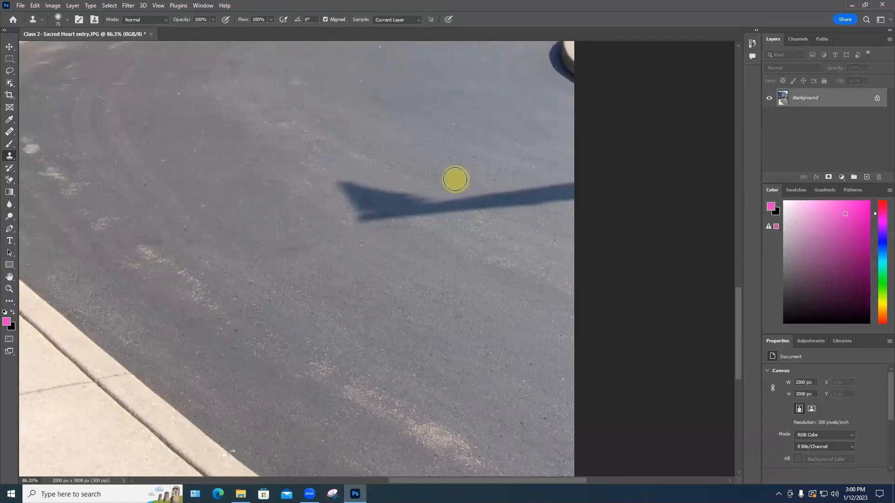
# - Clone asphalt over the rest of the driveway shadow out to the photo's edge, undoing a misaligned stroke and touching up a dark blotch
pyautogui.moveTo(457, 180)
pyautogui.mouseDown()
pyautogui.moveTo(485, 219)
pyautogui.moveTo(485, 192)
pyautogui.moveTo(514, 224)
pyautogui.moveTo(503, 192)
pyautogui.moveTo(534, 212)
pyautogui.mouseUp()
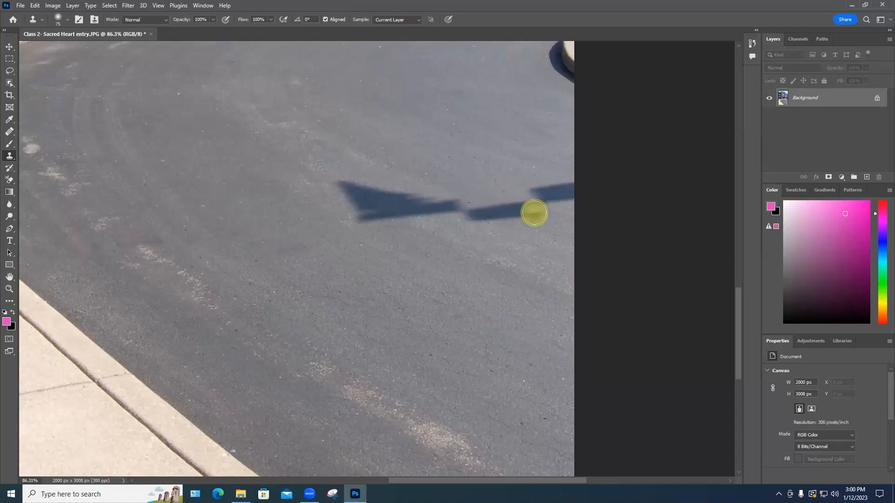
pyautogui.hotkey('ctrl', 'z')
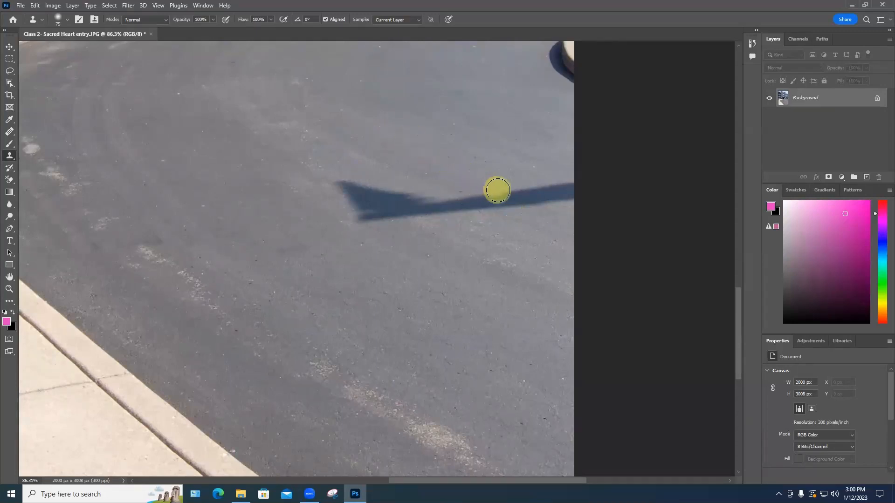
pyautogui.moveTo(497, 190)
pyautogui.mouseDown()
pyautogui.moveTo(538, 216)
pyautogui.moveTo(470, 190)
pyautogui.moveTo(495, 210)
pyautogui.moveTo(436, 189)
pyautogui.moveTo(473, 220)
pyautogui.moveTo(413, 198)
pyautogui.moveTo(422, 215)
pyautogui.moveTo(369, 187)
pyautogui.moveTo(409, 225)
pyautogui.moveTo(344, 183)
pyautogui.moveTo(386, 229)
pyautogui.moveTo(329, 187)
pyautogui.moveTo(359, 220)
pyautogui.moveTo(545, 185)
pyautogui.moveTo(528, 183)
pyautogui.moveTo(548, 206)
pyautogui.moveTo(513, 182)
pyautogui.moveTo(561, 191)
pyautogui.mouseUp()
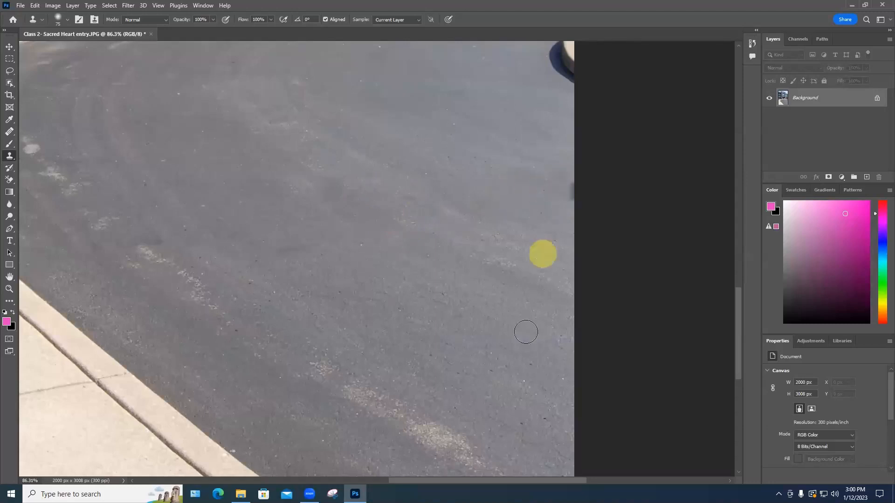
pyautogui.moveTo(564, 185); pyautogui.dragTo(567, 204)
pyautogui.moveTo(279, 250); pyautogui.dragTo(299, 251)
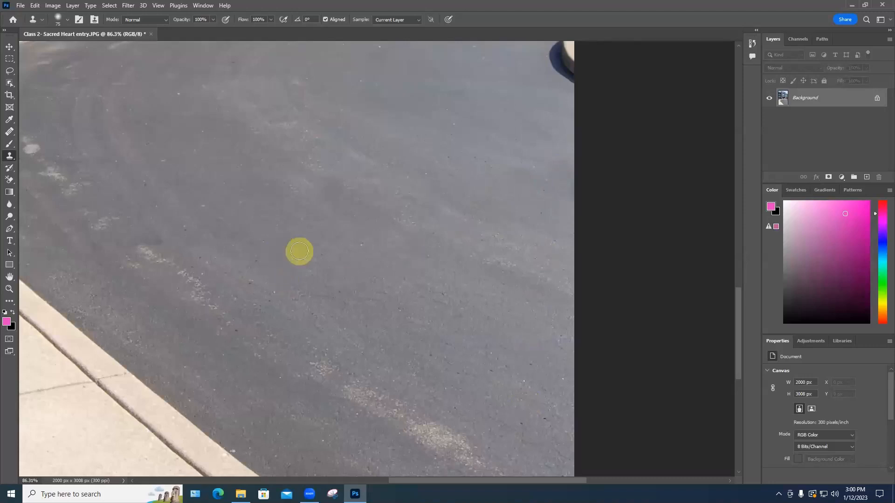
# - Reduce the Clone Stamp brush to 37 px and clone the pole shadow off the curb and sidewalk, keeping the curb line aligned
pyautogui.scroll(-4, 299, 252)
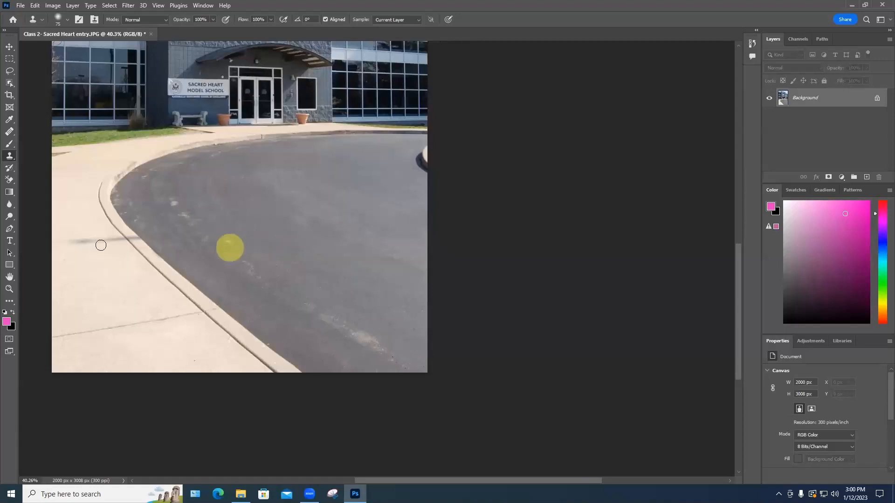
pyautogui.scroll(5, 101, 245)
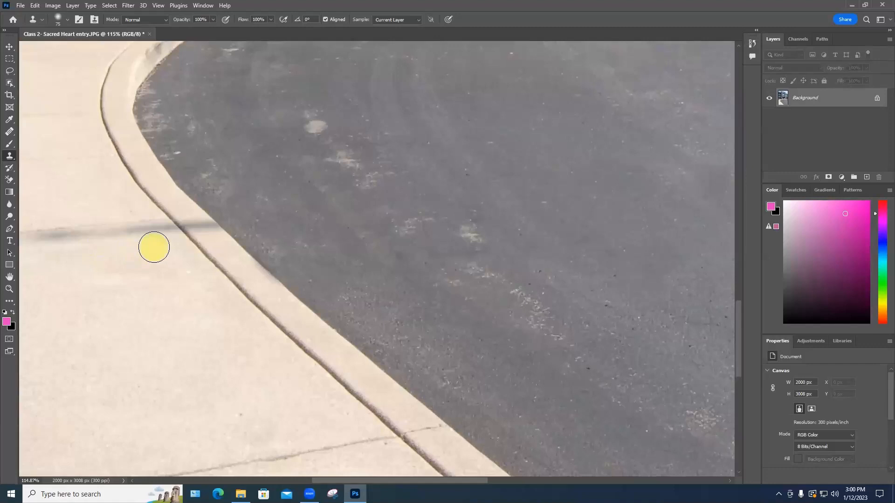
pyautogui.rightClick(270, 222)
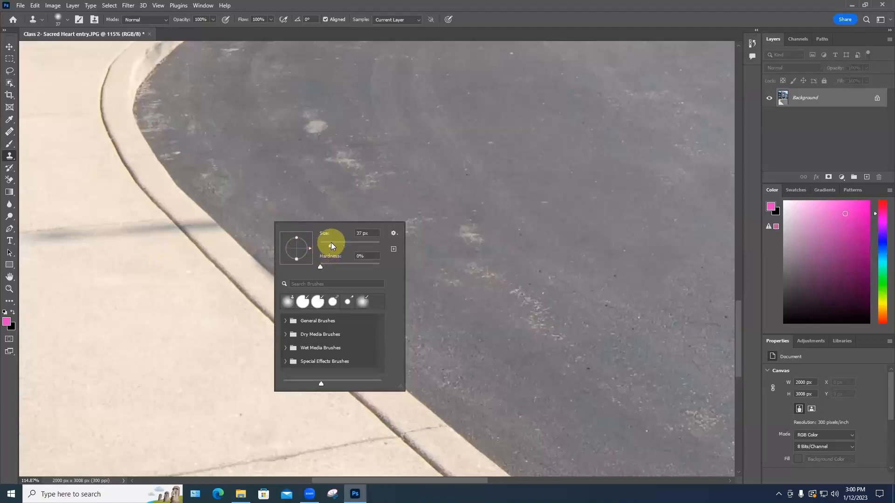
pyautogui.click(331, 243)
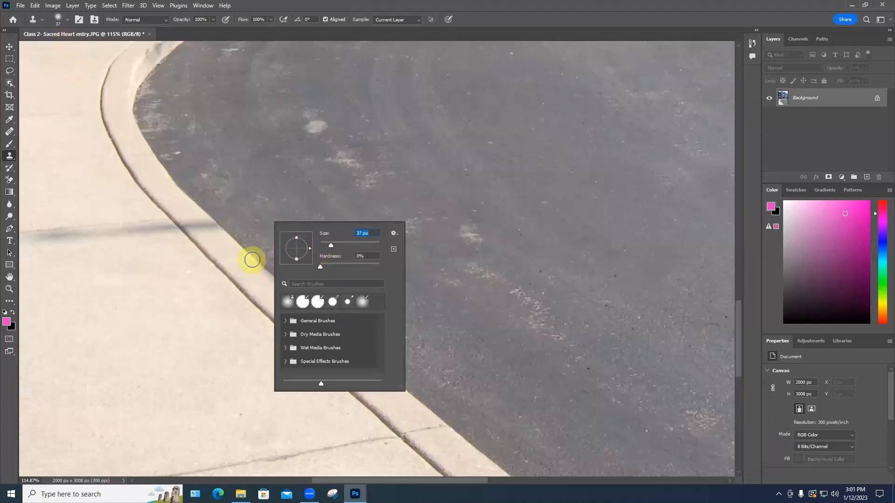
pyautogui.click(357, 206)
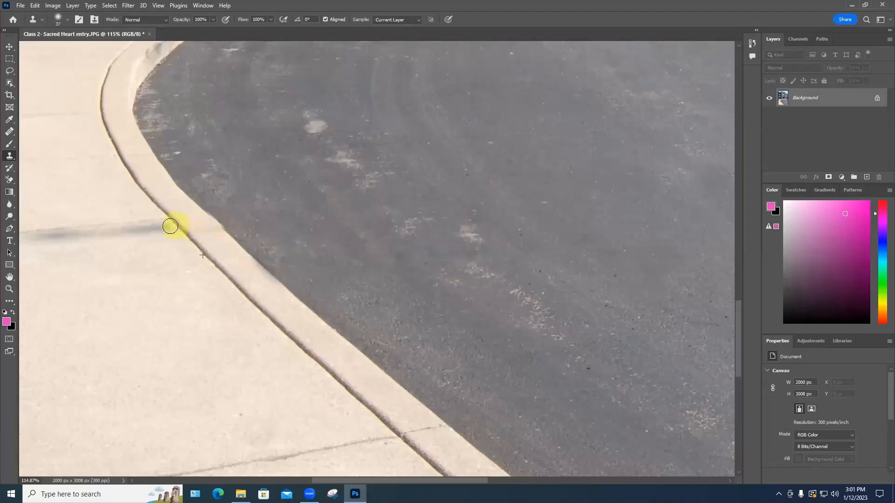
pyautogui.moveTo(110, 233); pyautogui.dragTo(19, 240)
pyautogui.click(204, 230)
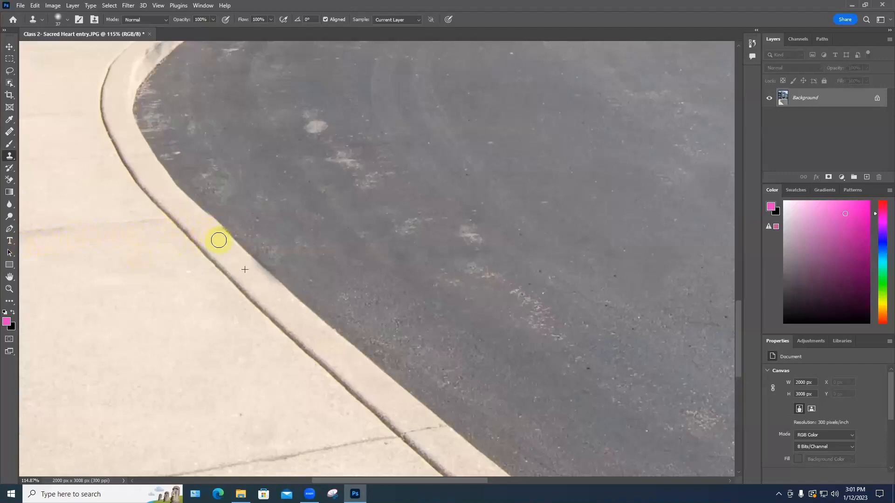
# - Examine the retouched driveway, curb and sidewalk both close up and as a whole for shadow remnants and cloning marks
pyautogui.scroll(-12, 288, 238)
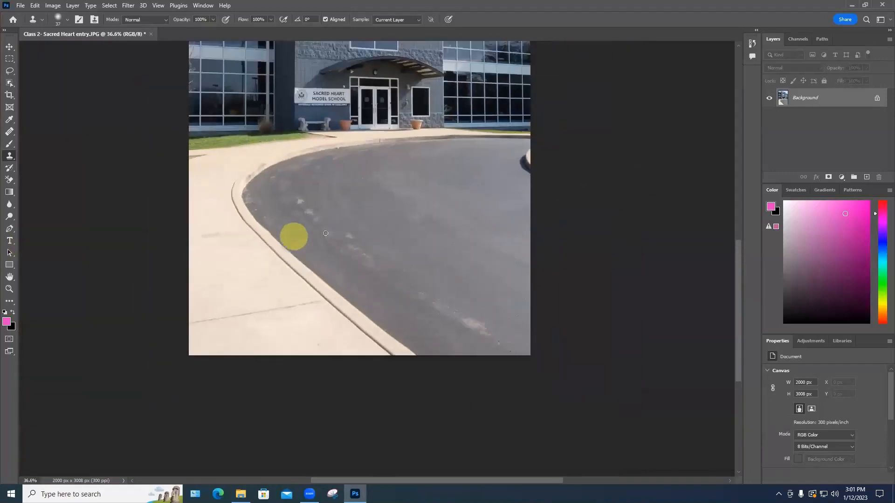
pyautogui.scroll(2, 358, 220)
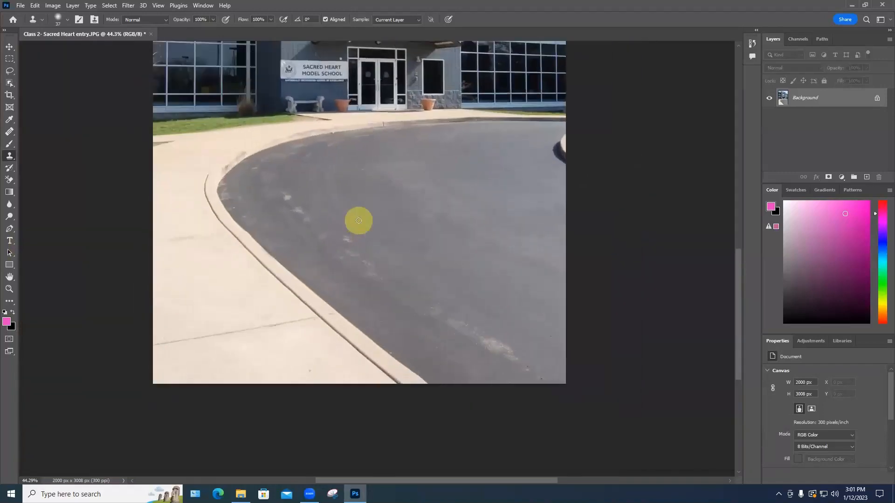
pyautogui.scroll(-5, 358, 220)
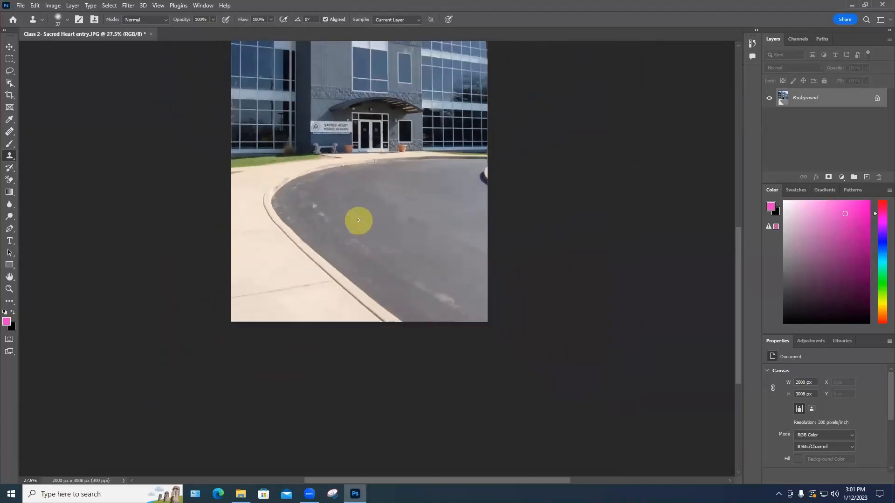
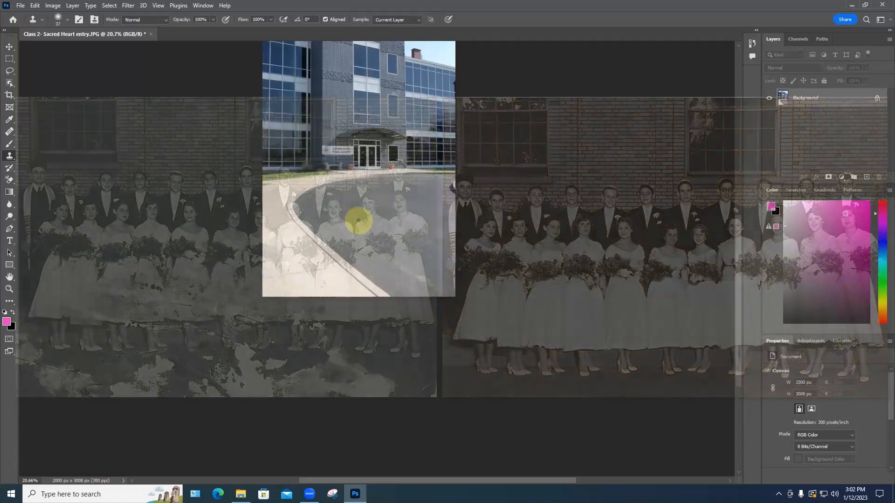
pyautogui.scroll(10, 370, 226)
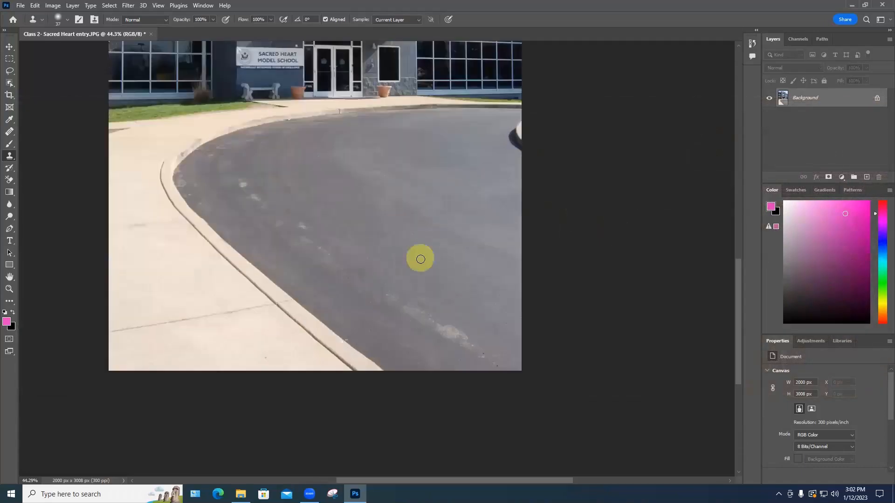
pyautogui.scroll(2, 422, 252)
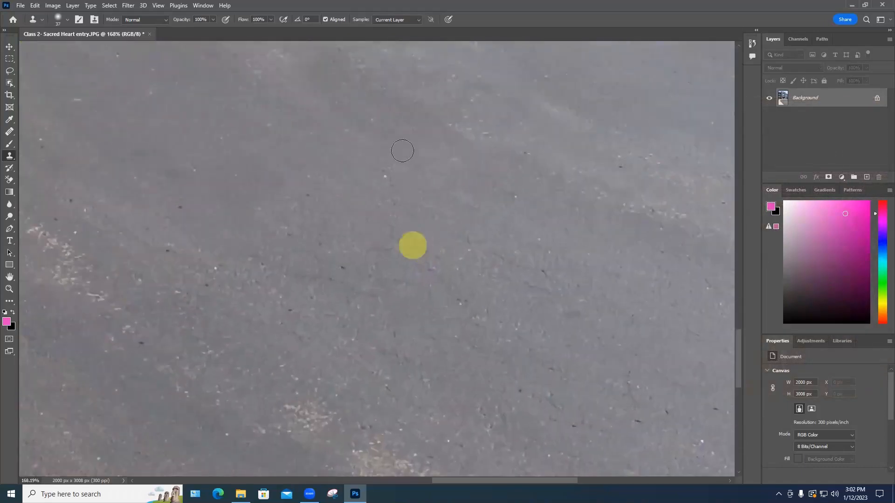
pyautogui.scroll(-4, 374, 147)
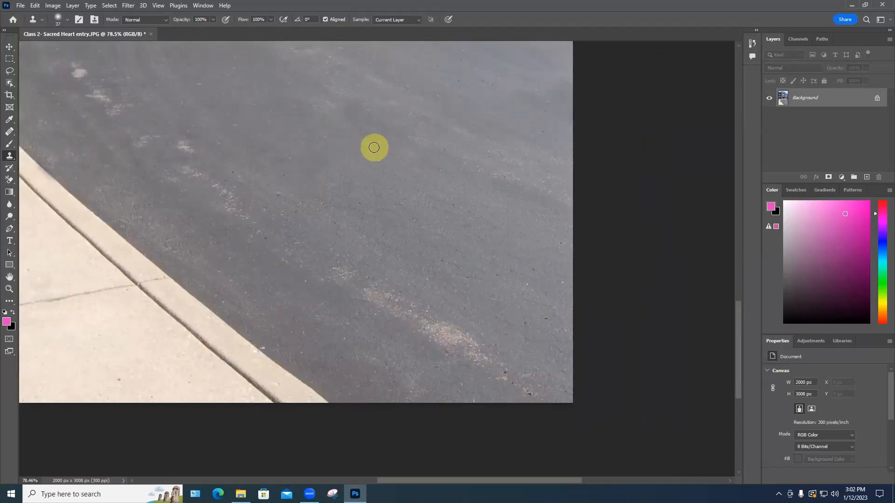
pyautogui.scroll(-1, 373, 147)
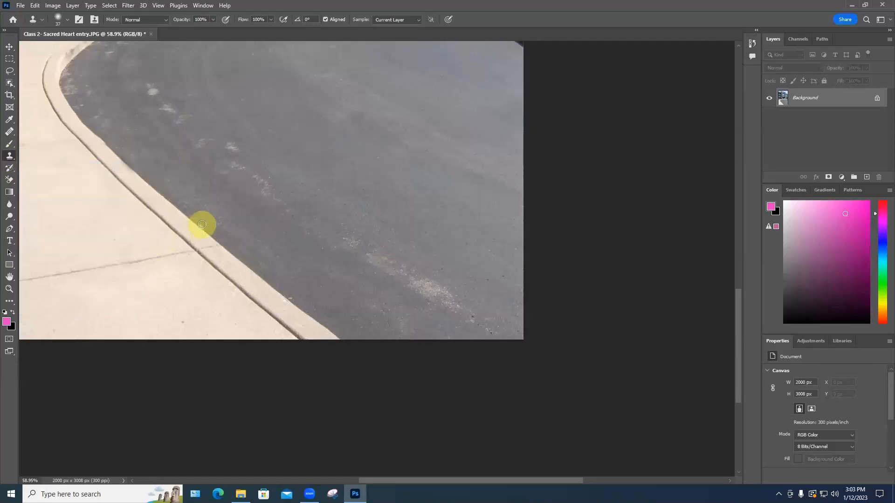
pyautogui.scroll(-6, 201, 224)
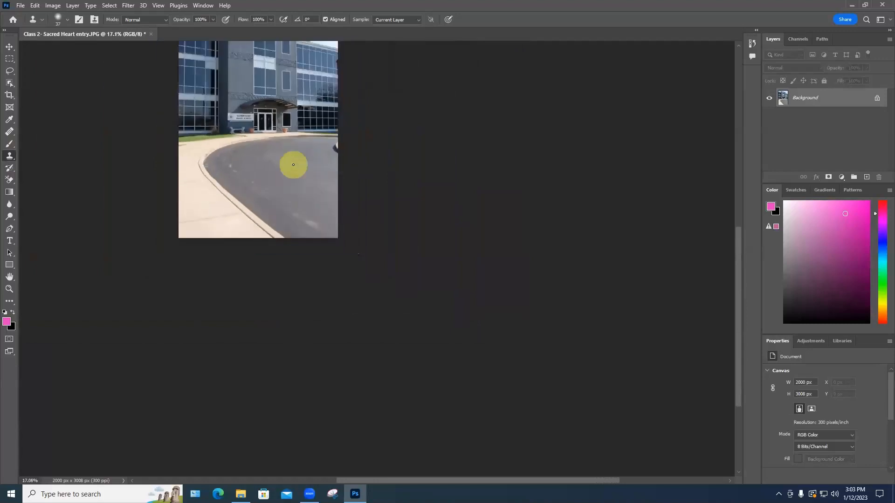
# - Clone clean asphalt over the curbed island and its shadow at the far edge of the driveway
pyautogui.scroll(2, 326, 144)
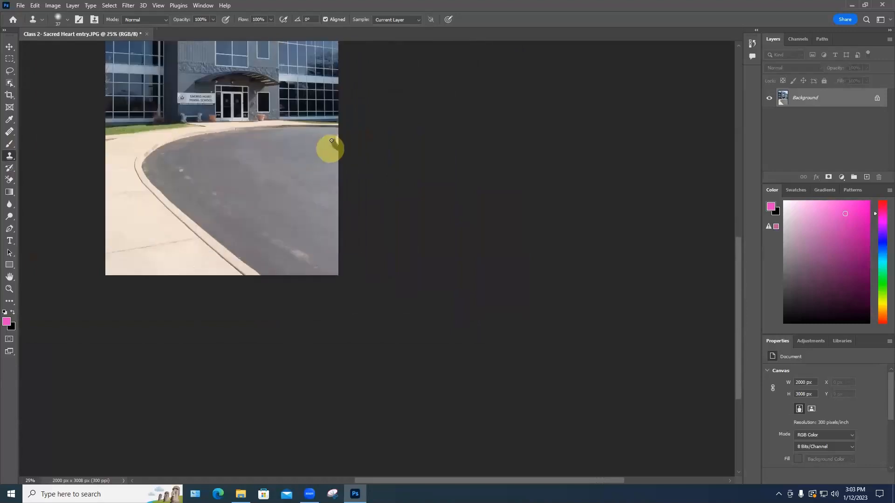
pyautogui.scroll(6, 331, 140)
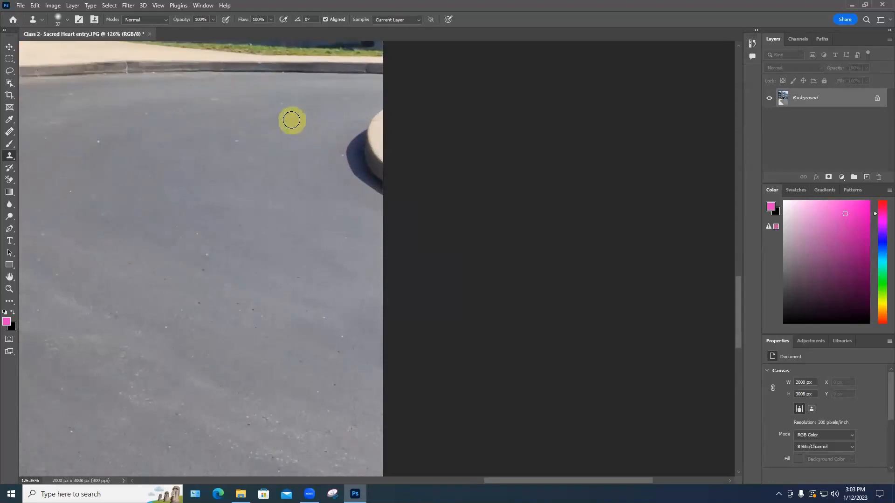
pyautogui.moveTo(304, 119)
pyautogui.mouseDown()
pyautogui.moveTo(394, 118)
pyautogui.moveTo(358, 123)
pyautogui.moveTo(378, 130)
pyautogui.moveTo(356, 139)
pyautogui.moveTo(375, 150)
pyautogui.moveTo(357, 152)
pyautogui.moveTo(373, 177)
pyautogui.mouseUp()
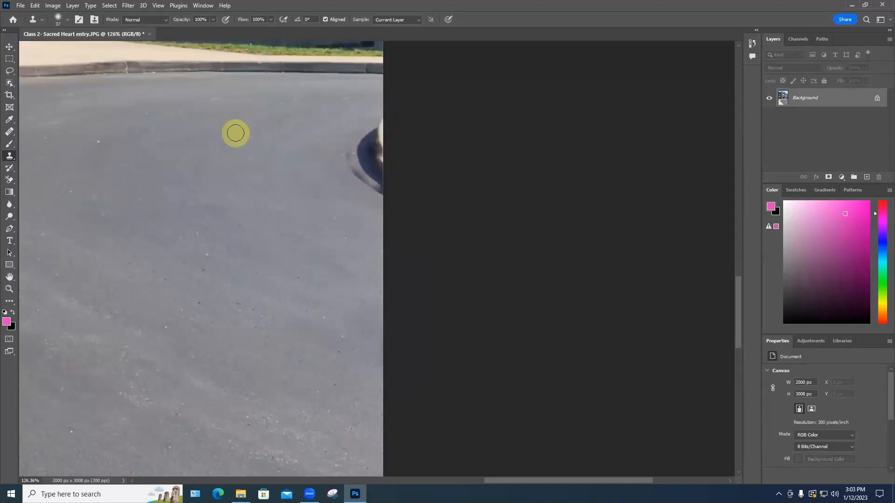
pyautogui.moveTo(376, 132)
pyautogui.mouseDown()
pyautogui.moveTo(358, 160)
pyautogui.moveTo(357, 140)
pyautogui.moveTo(359, 176)
pyautogui.moveTo(375, 139)
pyautogui.moveTo(372, 187)
pyautogui.moveTo(364, 145)
pyautogui.moveTo(379, 135)
pyautogui.moveTo(377, 186)
pyautogui.moveTo(377, 149)
pyautogui.mouseUp()
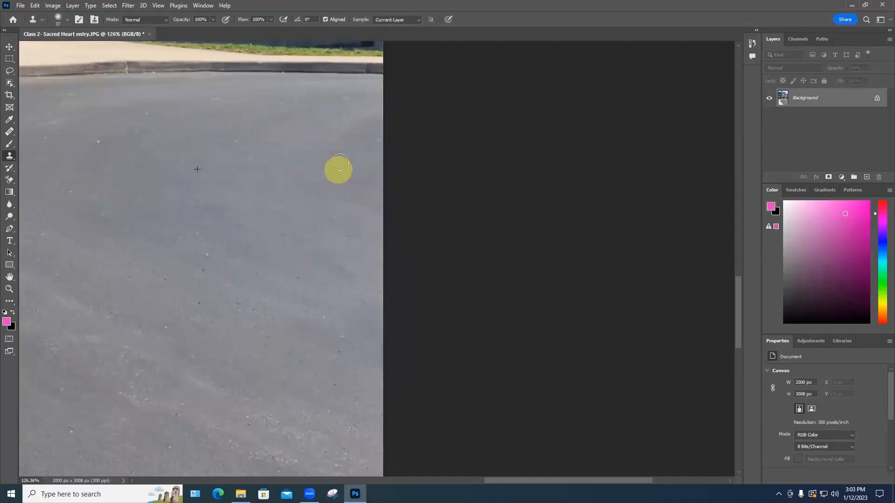
pyautogui.scroll(-3, 335, 168)
pyautogui.scroll(-4, 387, 177)
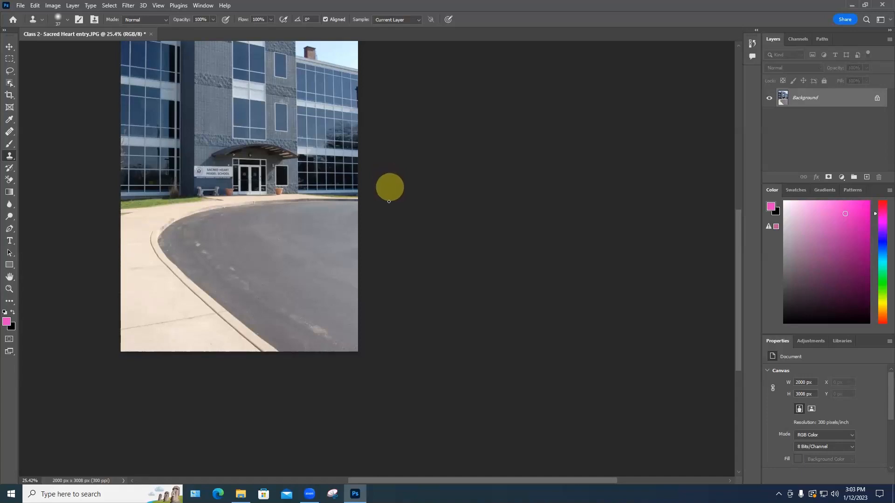
pyautogui.scroll(-1, 388, 202)
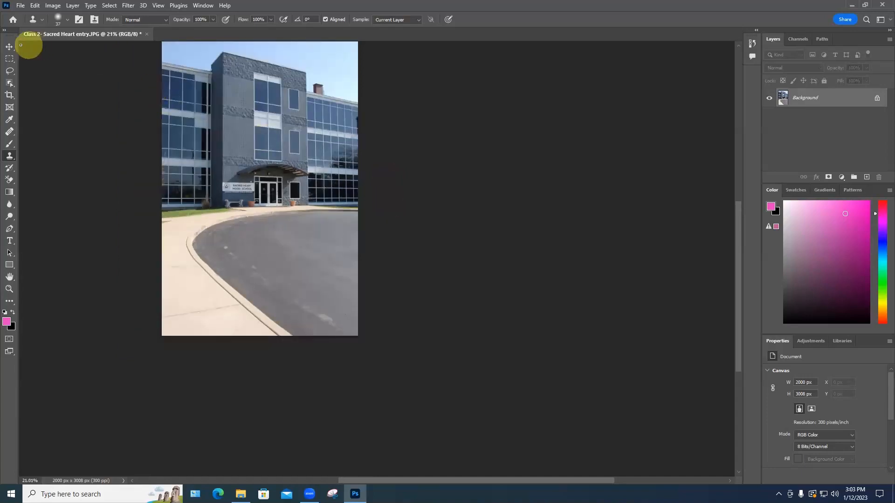
# - Open the photo Class 2 - Hallway.jpg from the class files folder
pyautogui.click(20, 7)
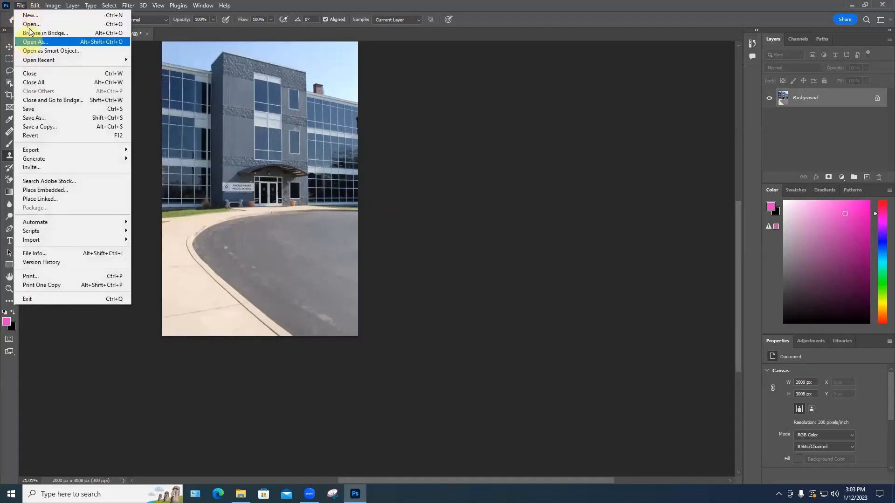
pyautogui.click(30, 25)
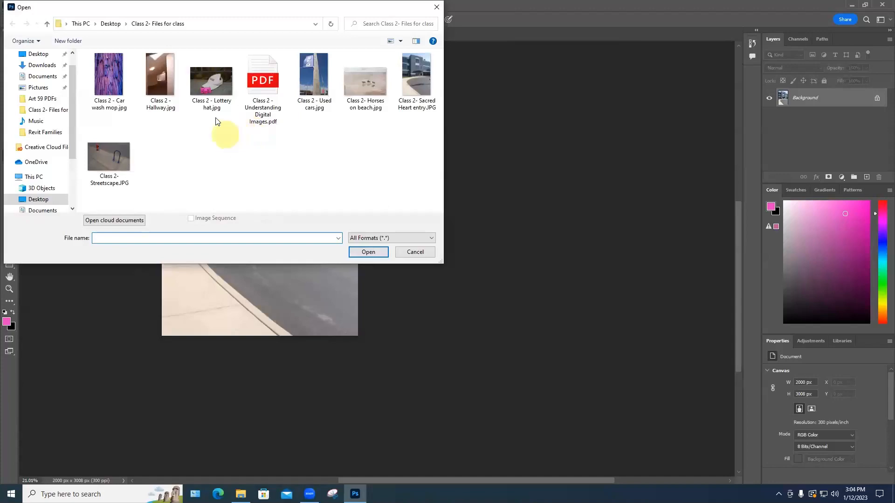
pyautogui.click(170, 88)
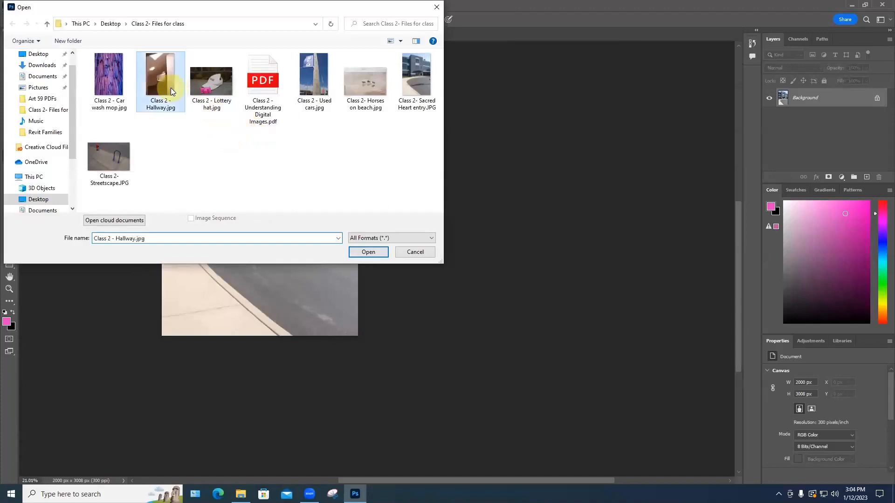
pyautogui.click(371, 253)
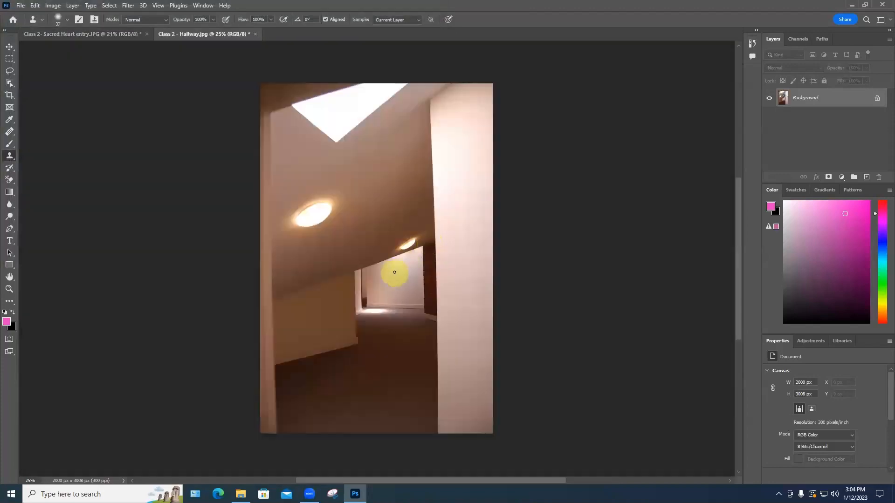
pyautogui.scroll(-1, 395, 273)
pyautogui.scroll(3, 394, 272)
pyautogui.scroll(2, 393, 272)
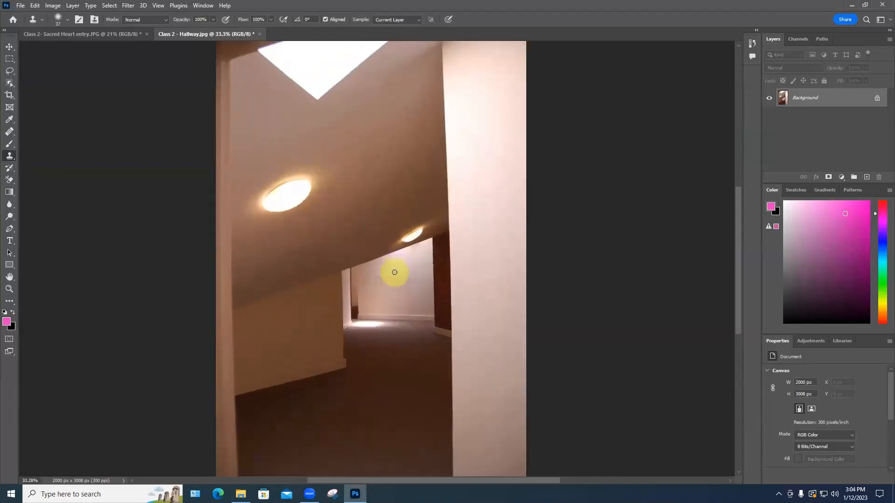
pyautogui.scroll(-3, 394, 272)
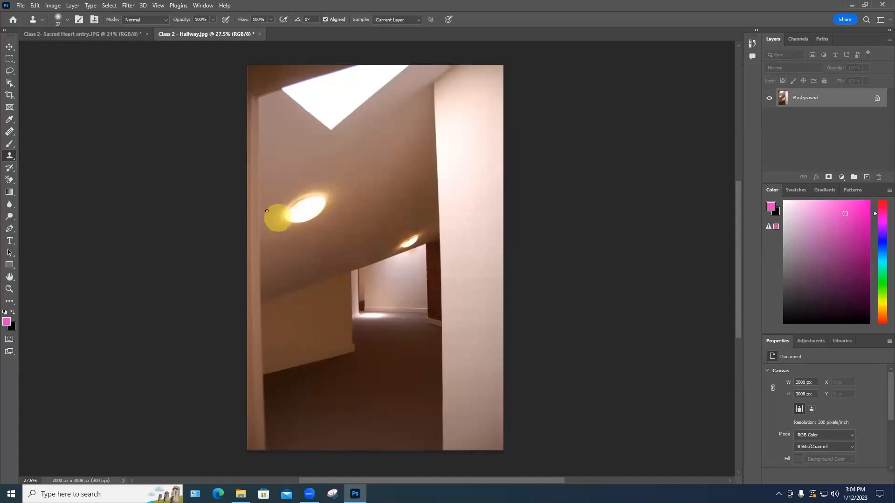
# - Lasso loosely around the large ceiling light, remove it with Content-Aware Fill output to a new layer, and clear the selection
pyautogui.click(9, 71)
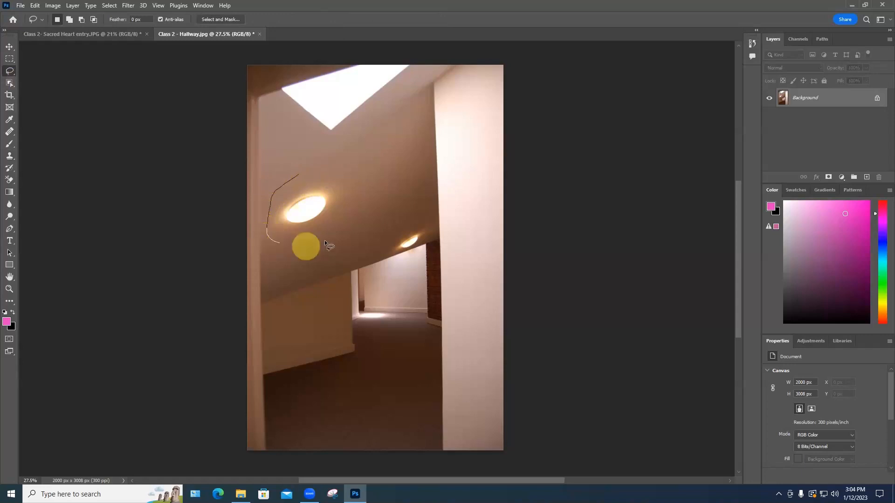
pyautogui.moveTo(325, 242)
pyautogui.mouseDown()
pyautogui.moveTo(353, 199)
pyautogui.moveTo(349, 174)
pyautogui.moveTo(304, 175)
pyautogui.mouseUp()
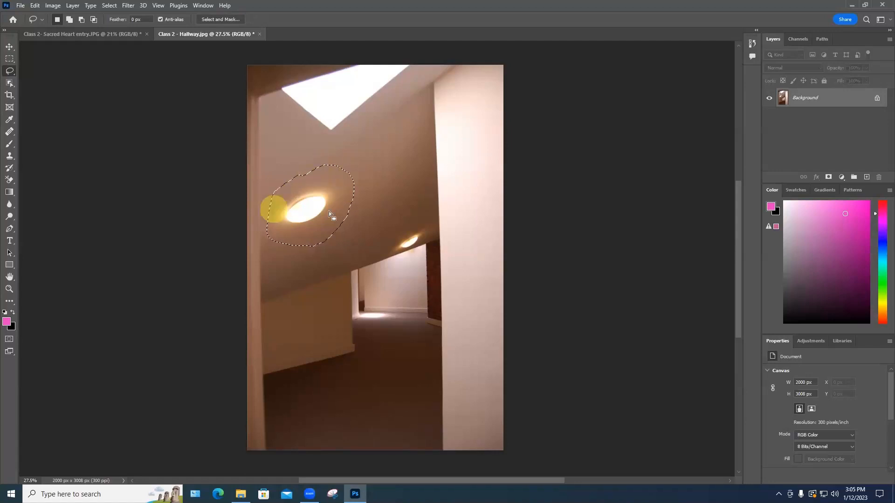
pyautogui.rightClick(335, 187)
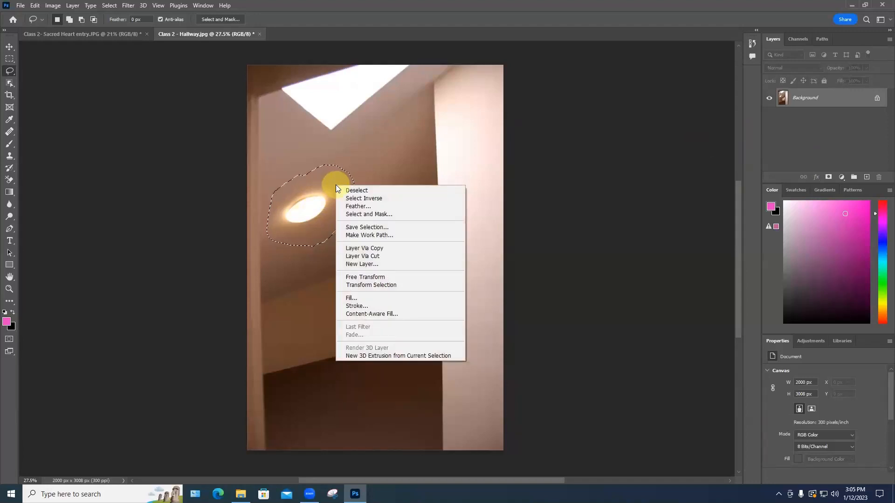
pyautogui.click(392, 313)
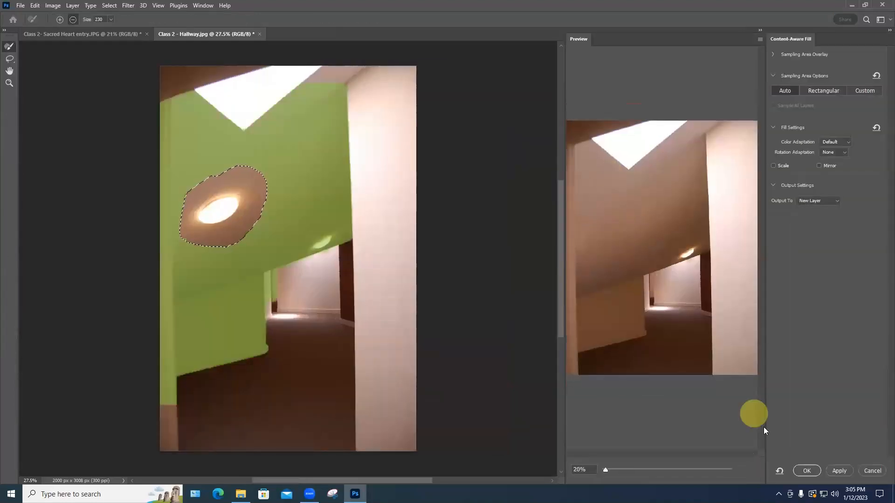
pyautogui.click(838, 469)
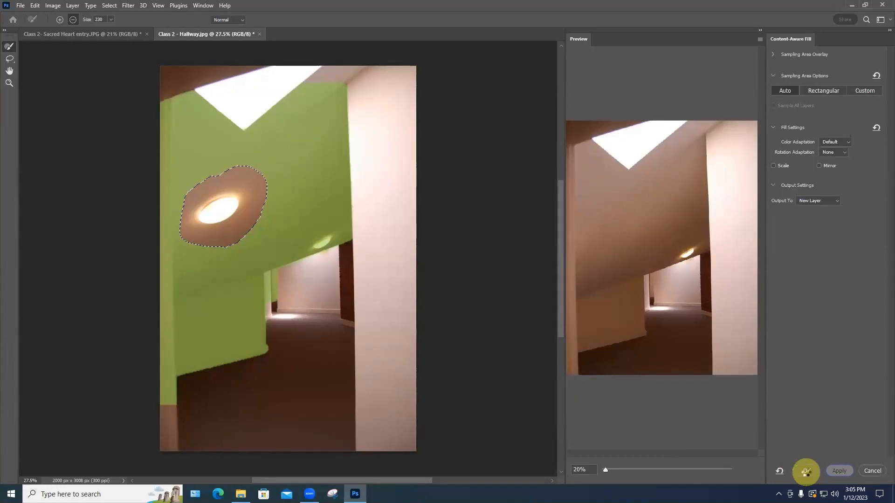
pyautogui.click(806, 471)
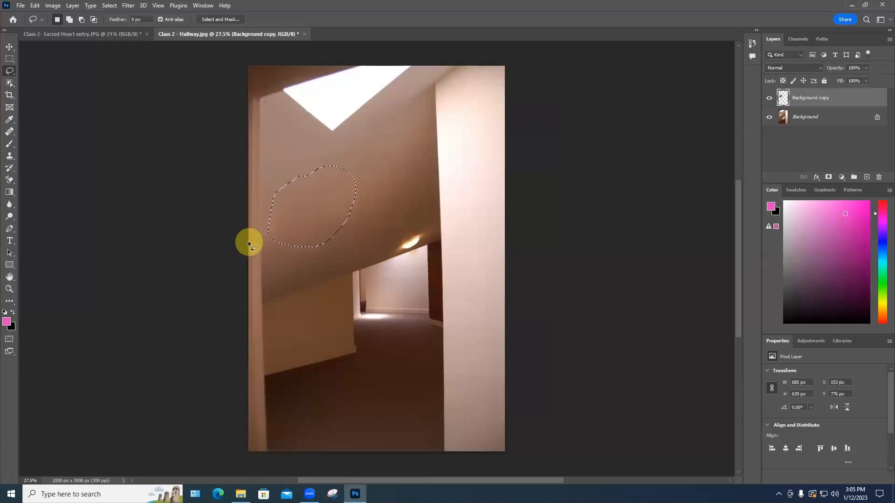
pyautogui.click(365, 245)
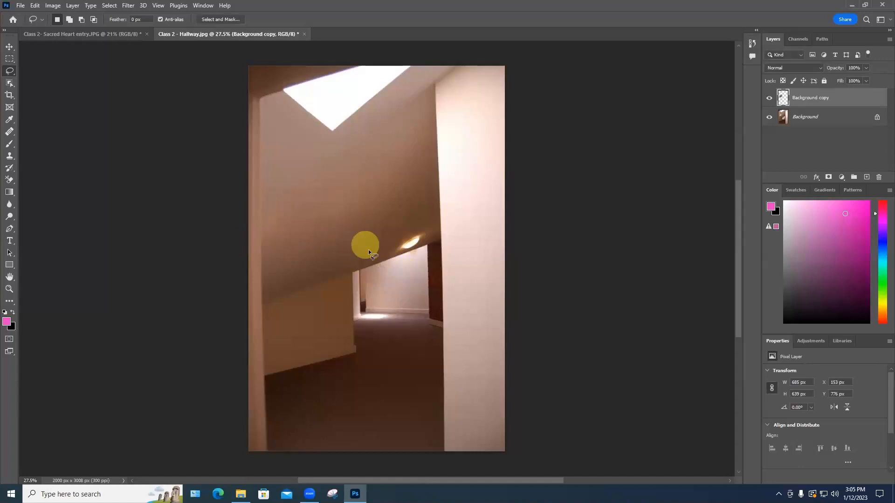
pyautogui.scroll(-3, 377, 340)
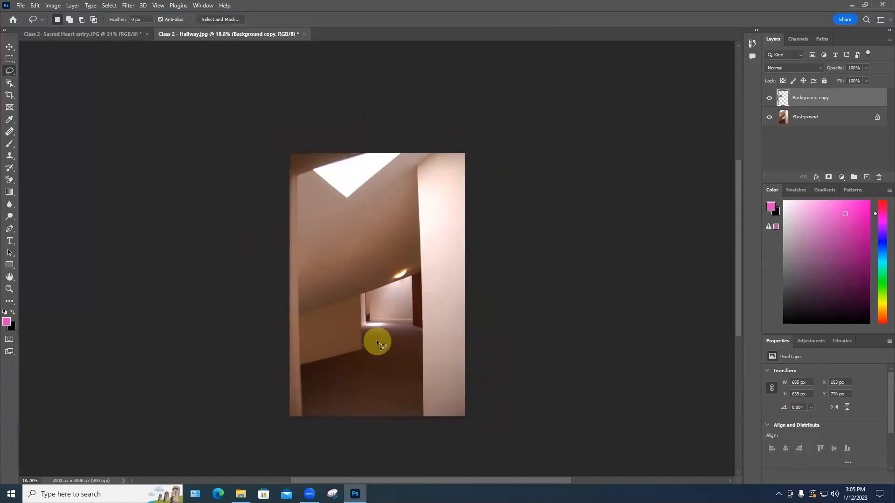
pyautogui.scroll(2, 377, 340)
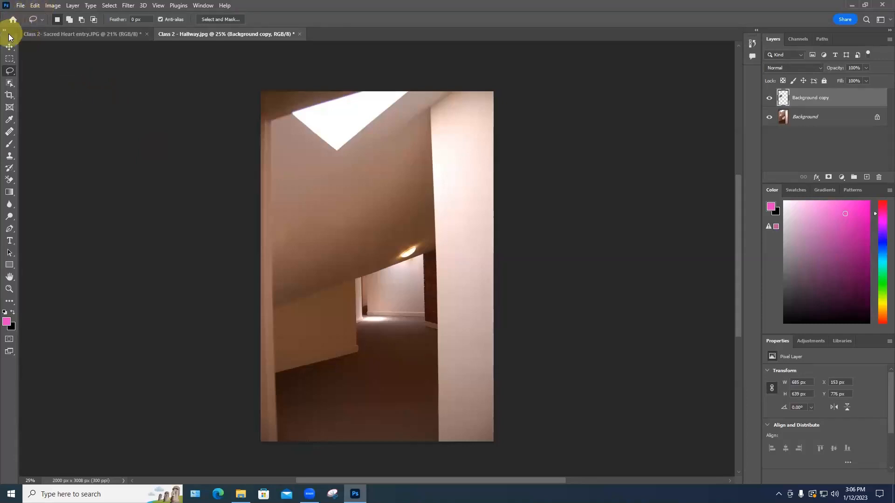
# - Open the photo Class 2 - Car wash mop.jpg from the class files folder
pyautogui.click(21, 5)
pyautogui.click(27, 25)
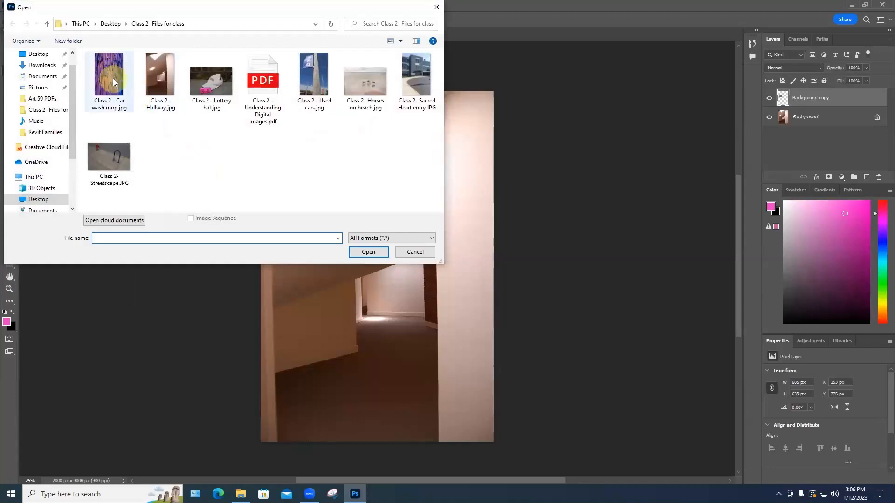
pyautogui.click(112, 79)
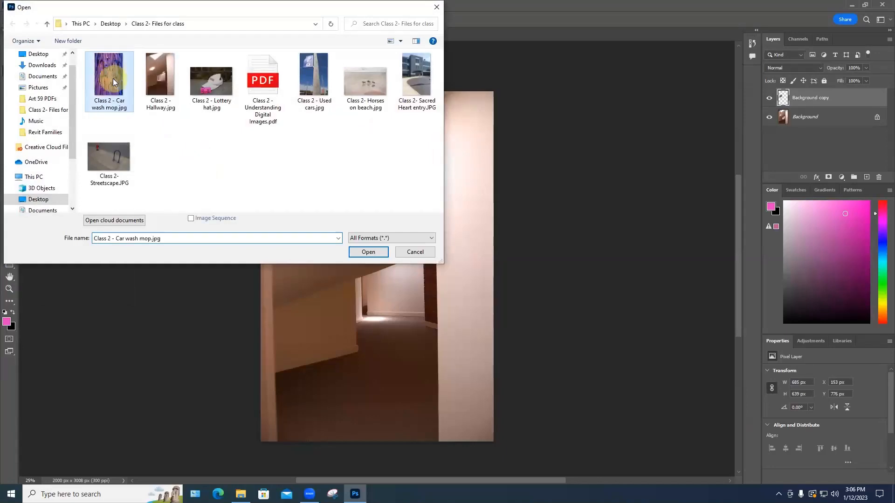
pyautogui.click(368, 251)
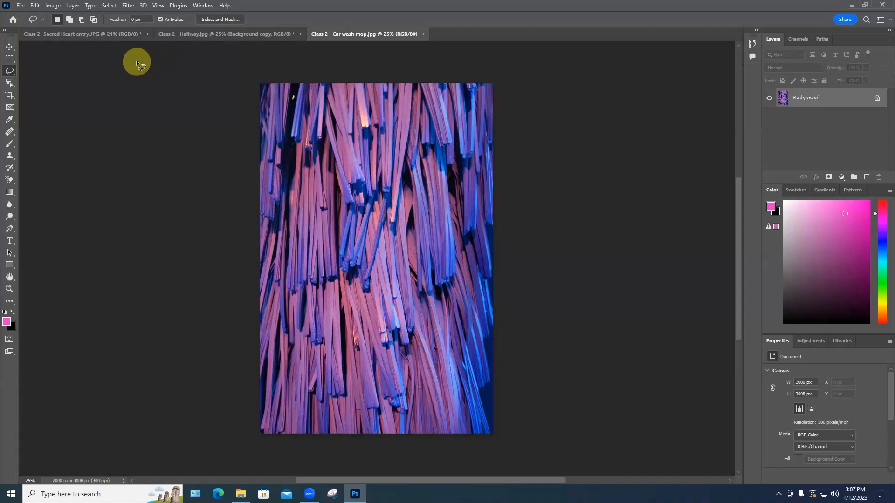
# - Try a Brightness/Contrast adjustment on the mop photo with brightness 72 and contrast 22, comparing it with the original
pyautogui.click(52, 5)
pyautogui.moveTo(61, 32)
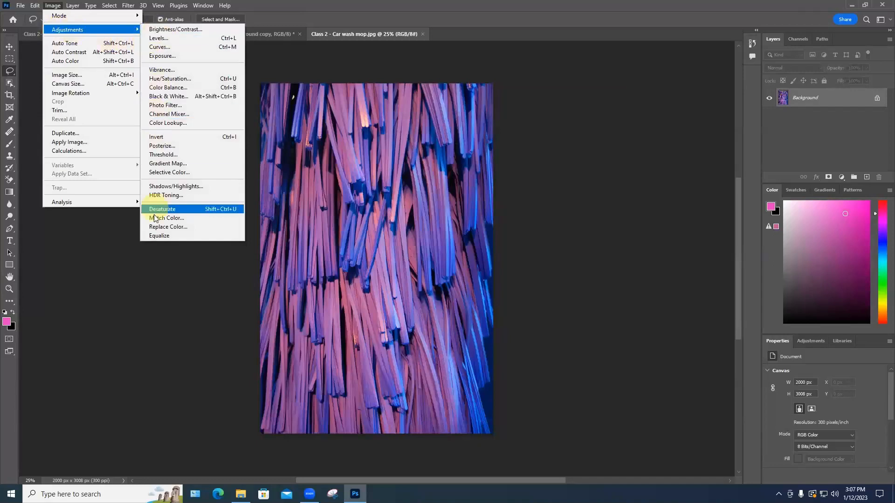
pyautogui.click(178, 29)
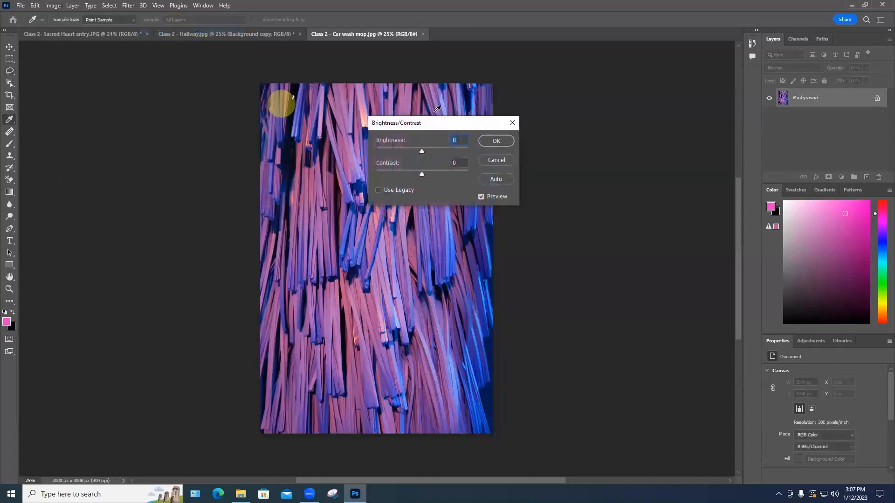
pyautogui.moveTo(443, 122); pyautogui.dragTo(589, 132)
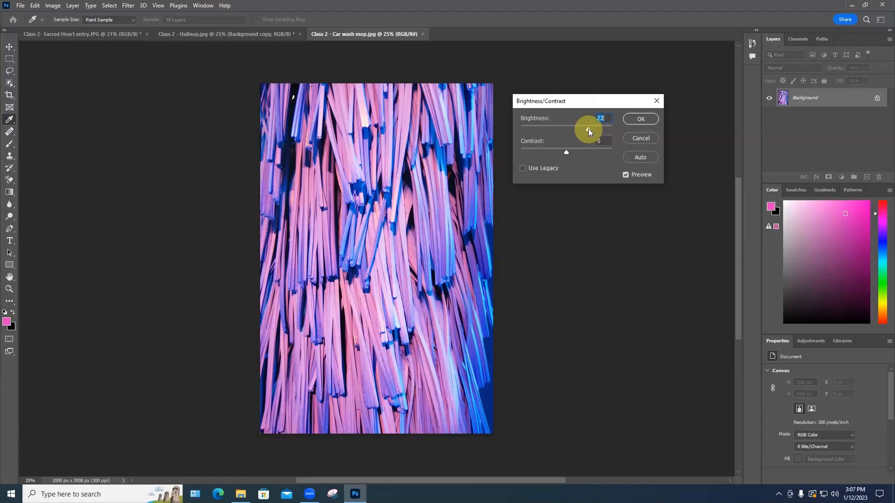
pyautogui.moveTo(558, 150); pyautogui.dragTo(581, 156)
pyautogui.click(625, 174)
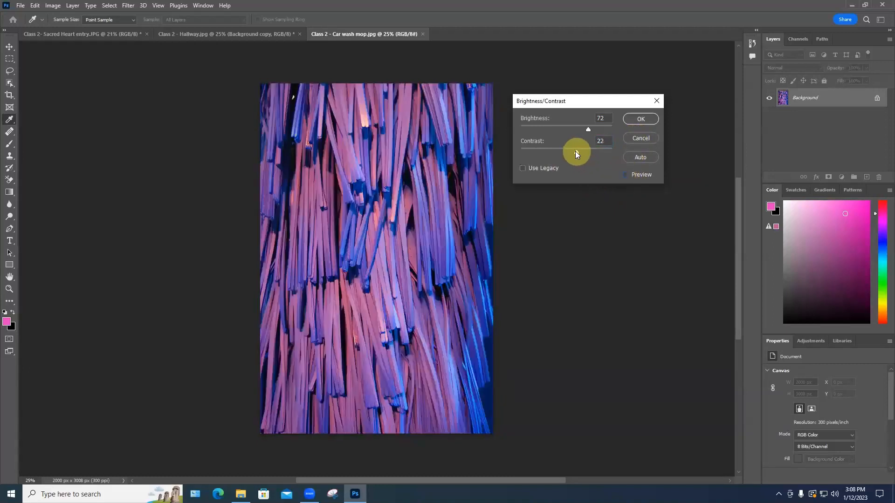
# - Raise the trial contrast to 52 and compare the mop photo with and without the adjustment
pyautogui.moveTo(583, 150); pyautogui.dragTo(590, 148)
pyautogui.click(625, 174)
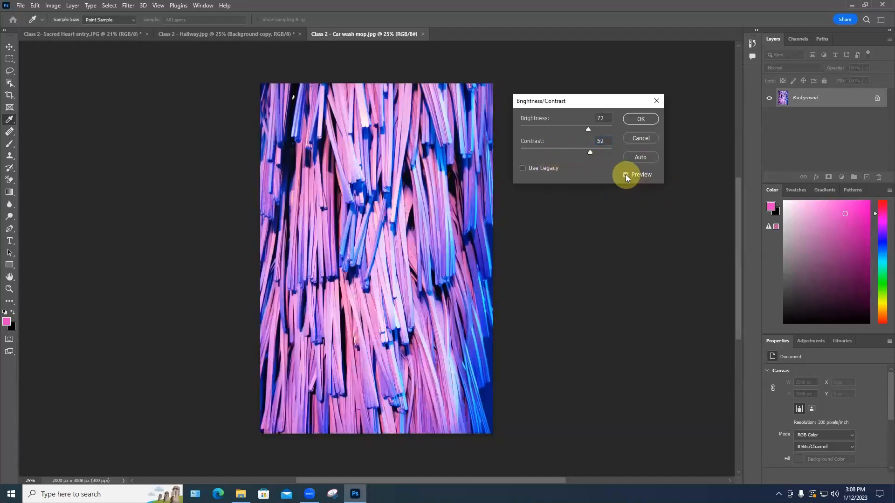
pyautogui.click(625, 174)
pyautogui.click(625, 175)
pyautogui.click(625, 174)
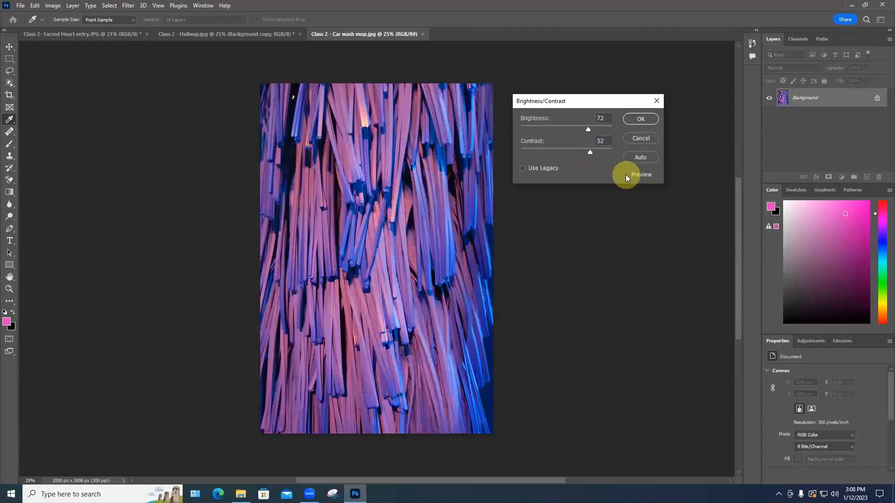
pyautogui.click(625, 174)
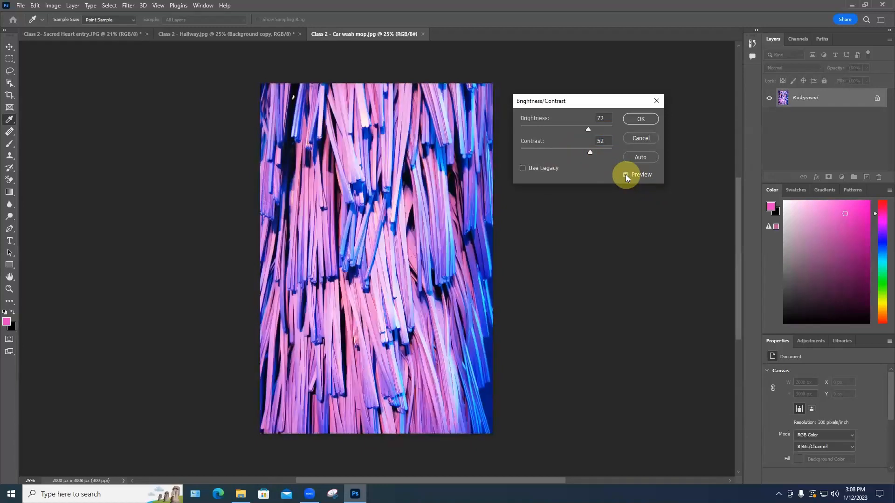
# - Set the trial contrast to 0 and brightness to -8, and discard the Brightness/Contrast adjustment
pyautogui.moveTo(590, 152); pyautogui.dragTo(538, 151)
pyautogui.write('0')
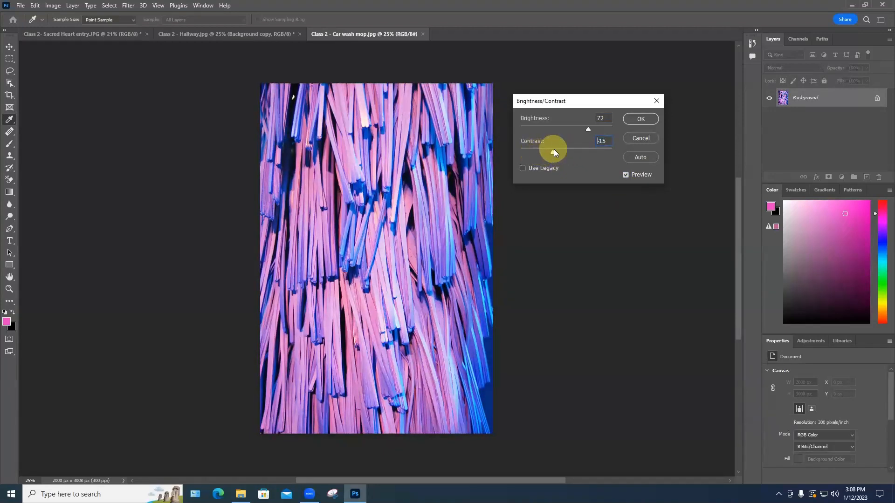
pyautogui.moveTo(586, 127); pyautogui.dragTo(563, 124)
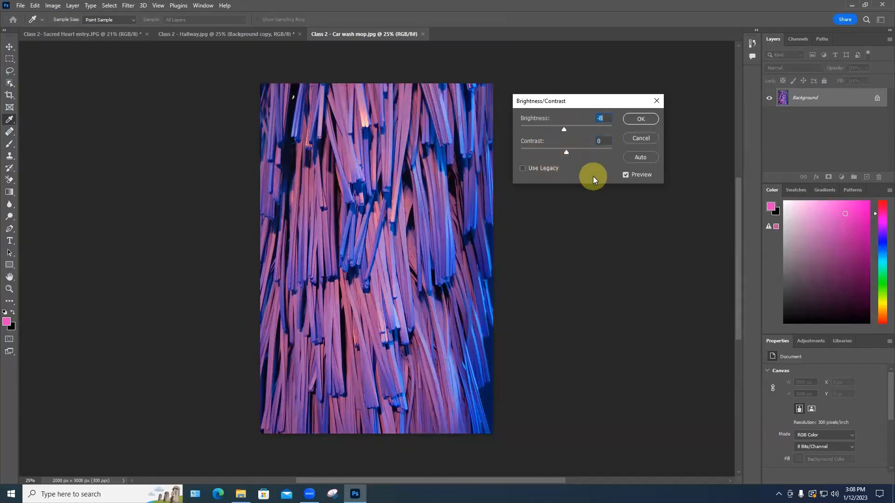
pyautogui.click(646, 137)
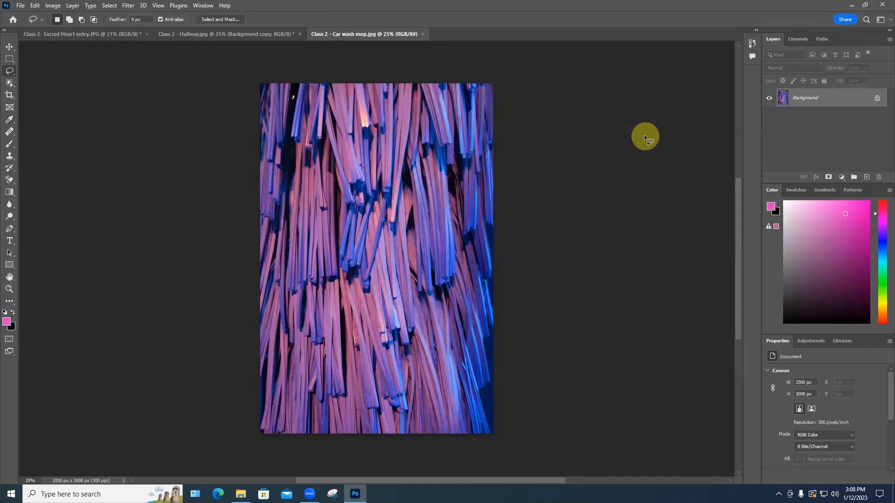
# - Try a Hue/Saturation adjustment on the mop photo with hue +45 and saturation +100, and discard it
pyautogui.click(53, 7)
pyautogui.moveTo(60, 31)
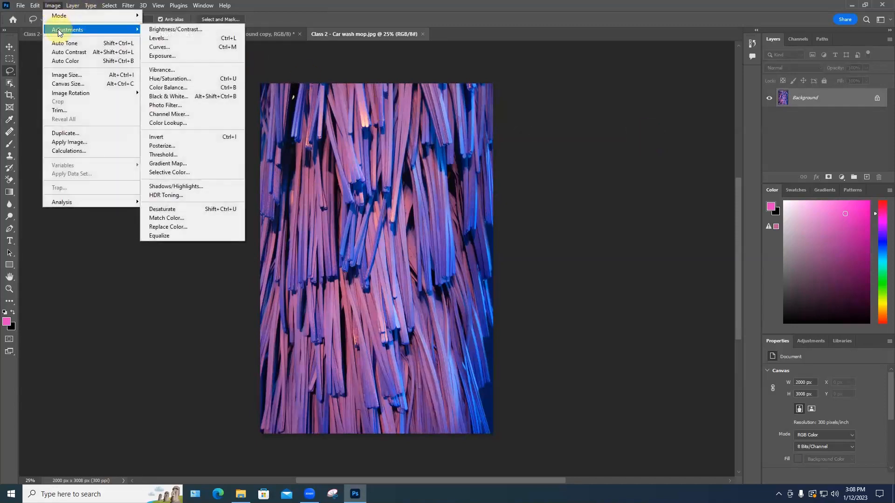
pyautogui.click(172, 80)
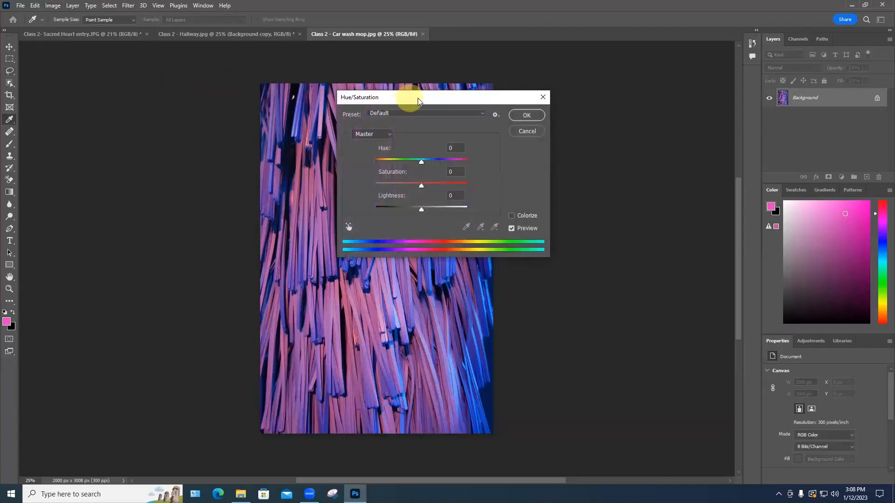
pyautogui.moveTo(417, 98); pyautogui.dragTo(578, 83)
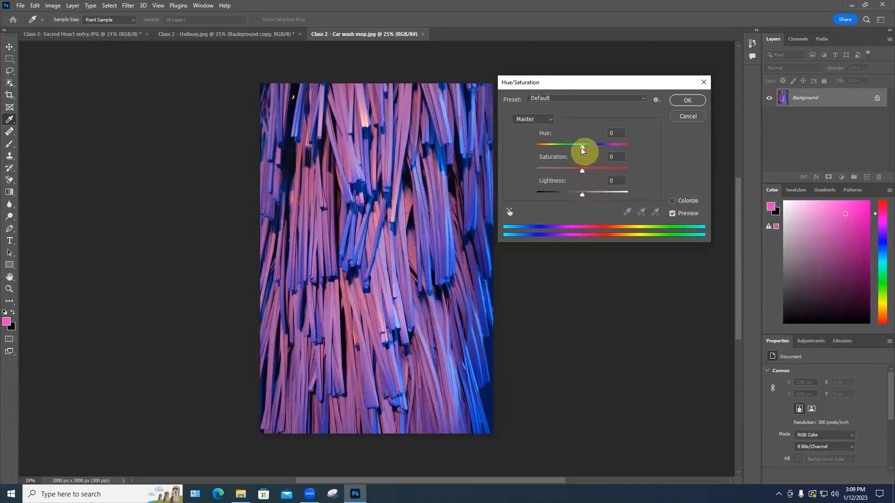
pyautogui.moveTo(581, 147)
pyautogui.mouseDown()
pyautogui.moveTo(611, 151)
pyautogui.moveTo(554, 151)
pyautogui.moveTo(639, 152)
pyautogui.moveTo(529, 153)
pyautogui.moveTo(577, 154)
pyautogui.mouseUp()
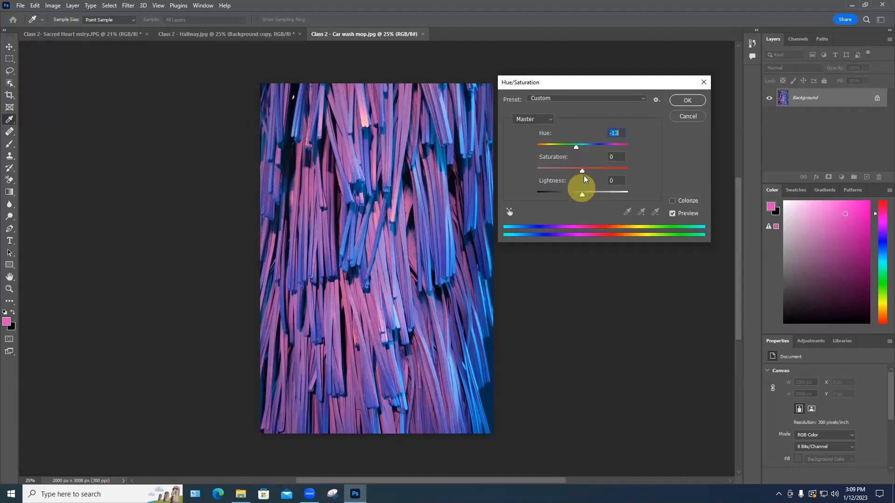
pyautogui.moveTo(579, 172); pyautogui.dragTo(632, 169)
pyautogui.moveTo(576, 147); pyautogui.dragTo(603, 149)
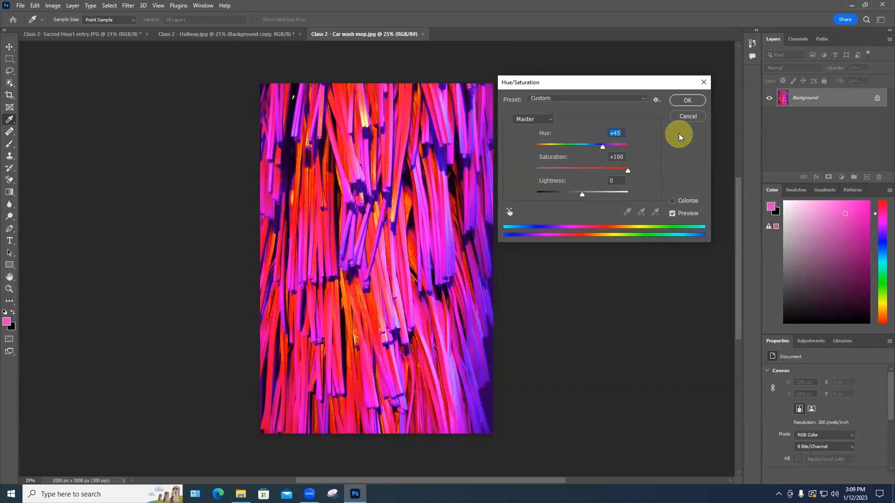
pyautogui.click(686, 103)
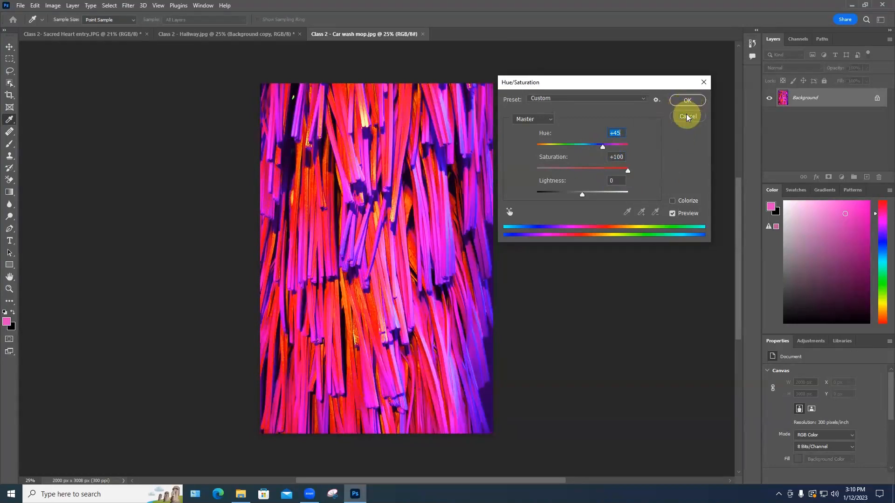
# - Try inverting the mop photo's colors, and undo the inversion
pyautogui.click(60, 7)
pyautogui.moveTo(66, 31)
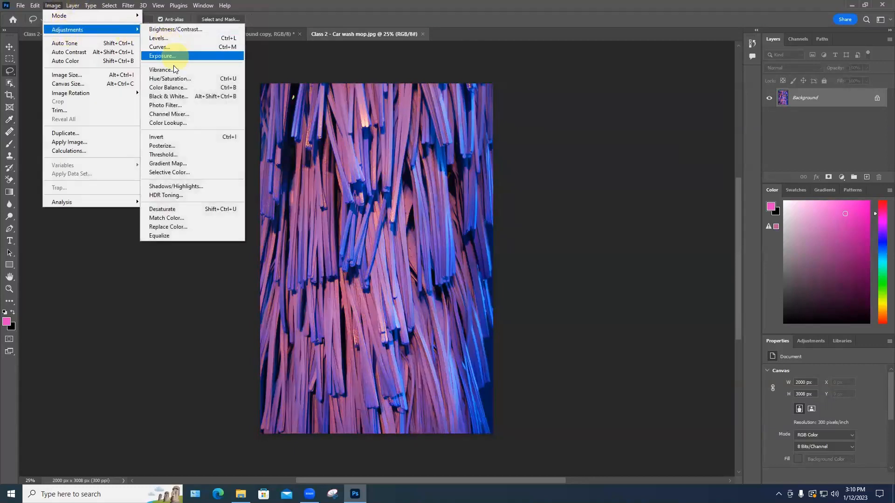
pyautogui.click(174, 136)
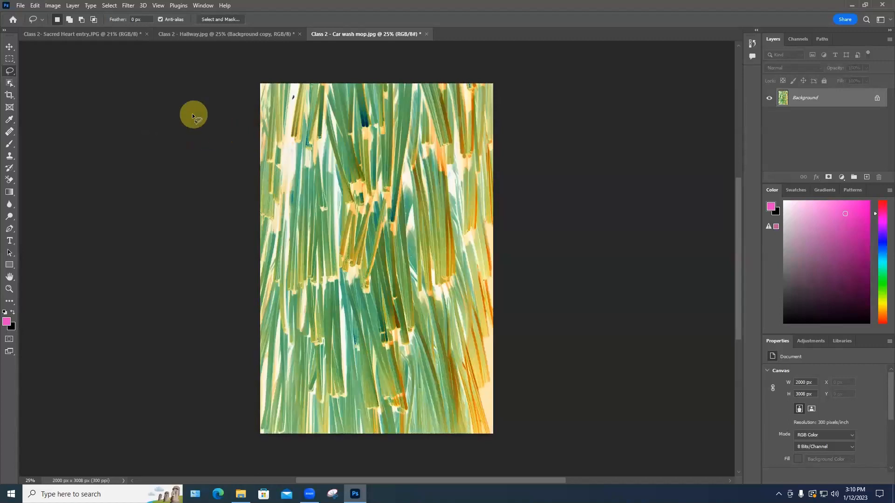
pyautogui.hotkey('ctrl', 'z')
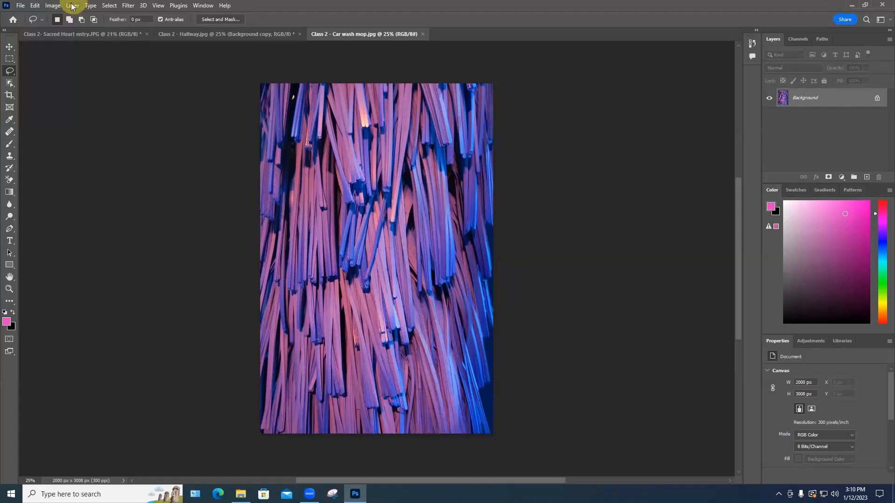
# - Posterize the mop photo with 3 levels, inspecting the flattened colors up close
pyautogui.click(54, 6)
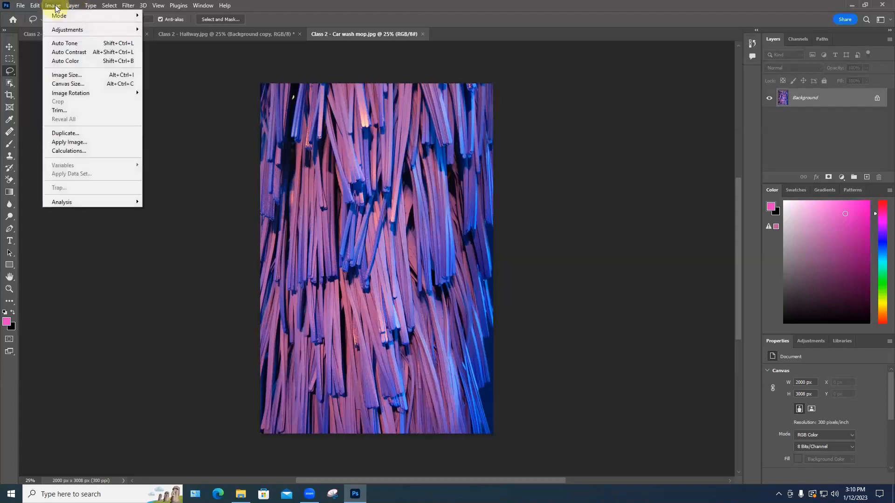
pyautogui.moveTo(75, 29)
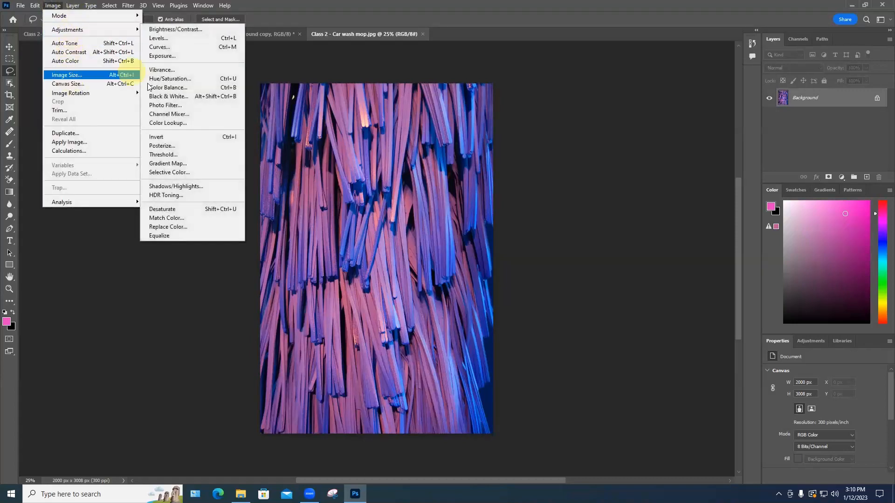
pyautogui.click(160, 145)
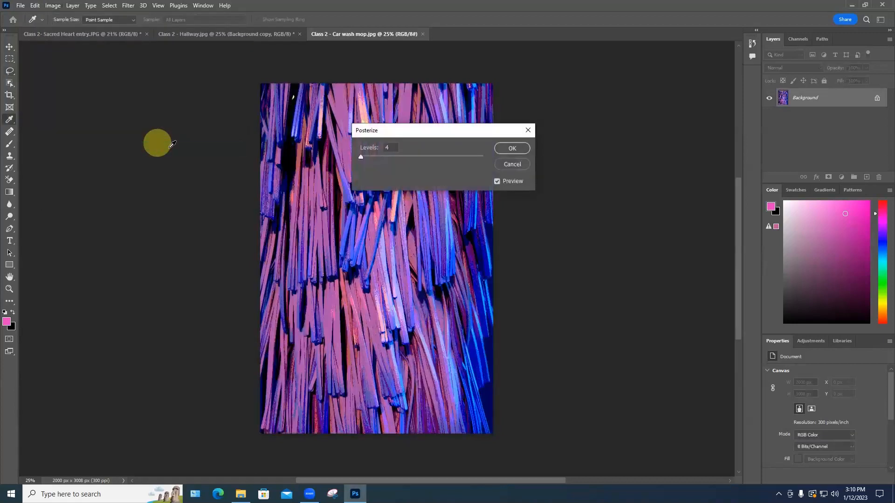
pyautogui.moveTo(455, 130); pyautogui.dragTo(607, 122)
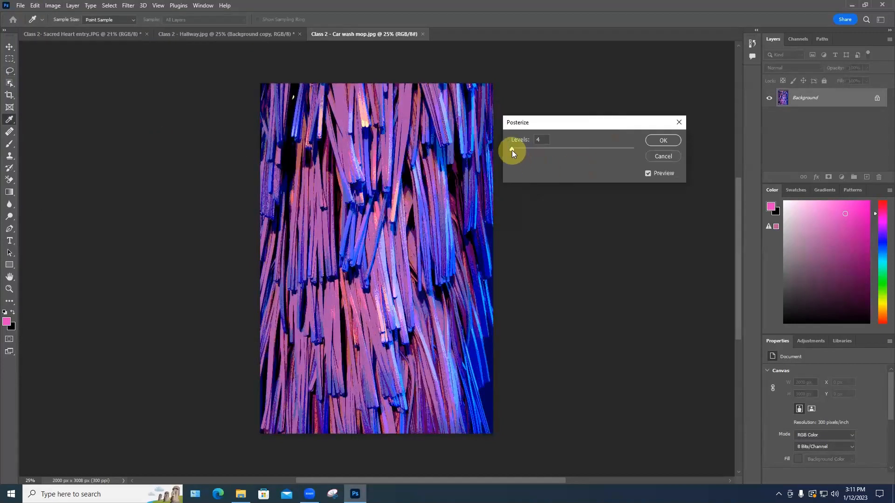
pyautogui.scroll(5, 421, 143)
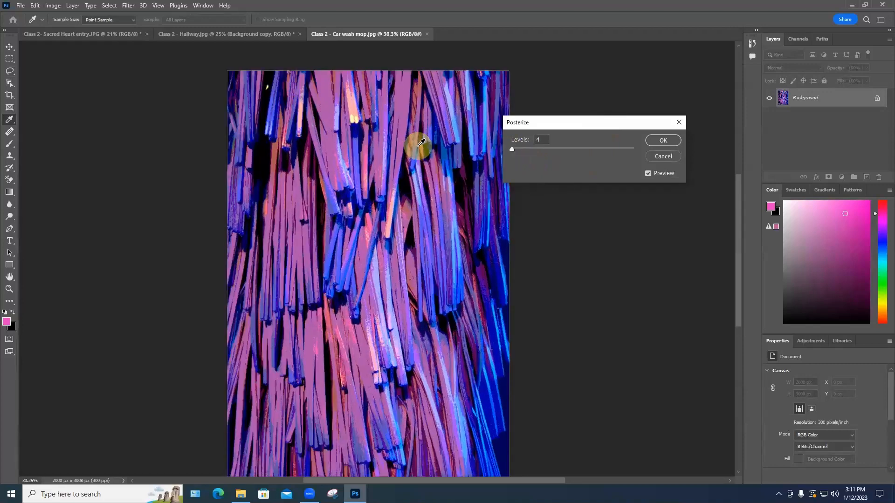
pyautogui.scroll(7, 420, 143)
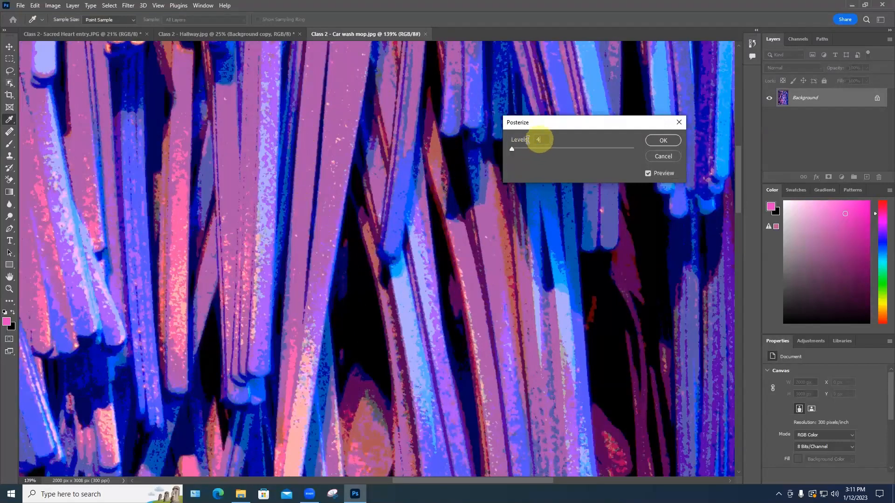
pyautogui.moveTo(541, 140); pyautogui.dragTo(527, 142)
pyautogui.write('3')
pyautogui.press('Return')
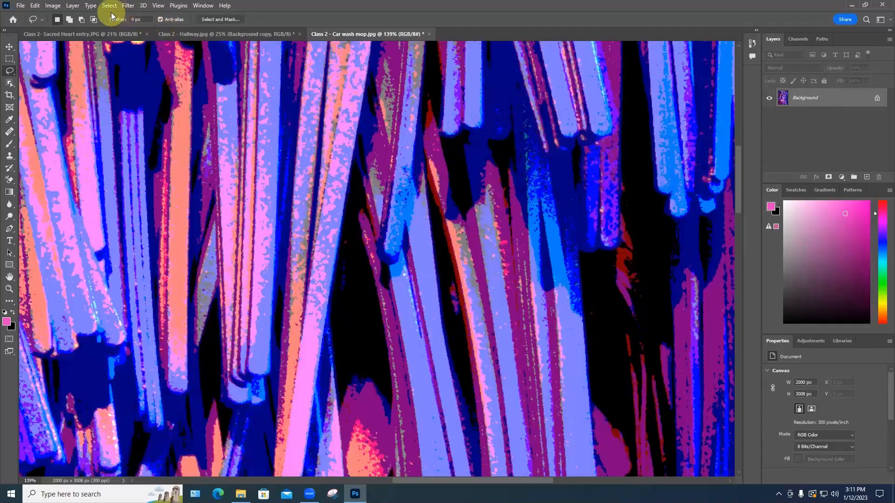
# - Try a second Posterize with 255 levels, discard it, and undo the 3-level posterization
pyautogui.click(59, 6)
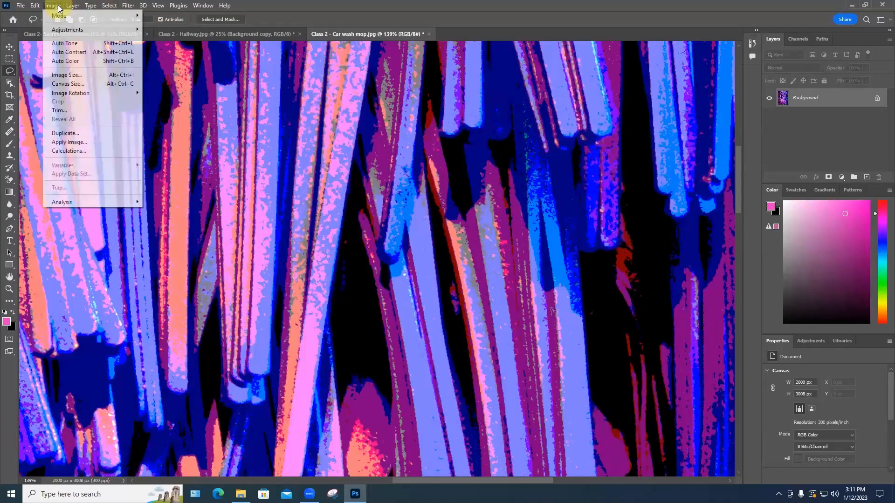
pyautogui.moveTo(63, 30)
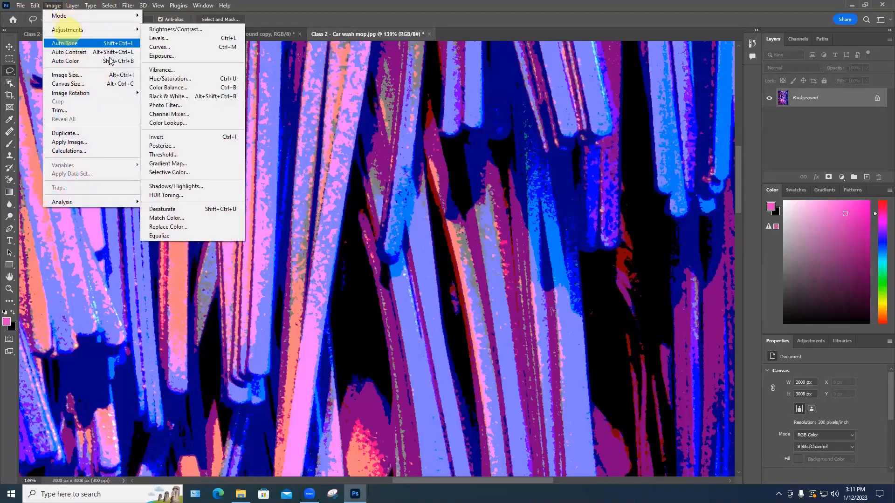
pyautogui.click(163, 145)
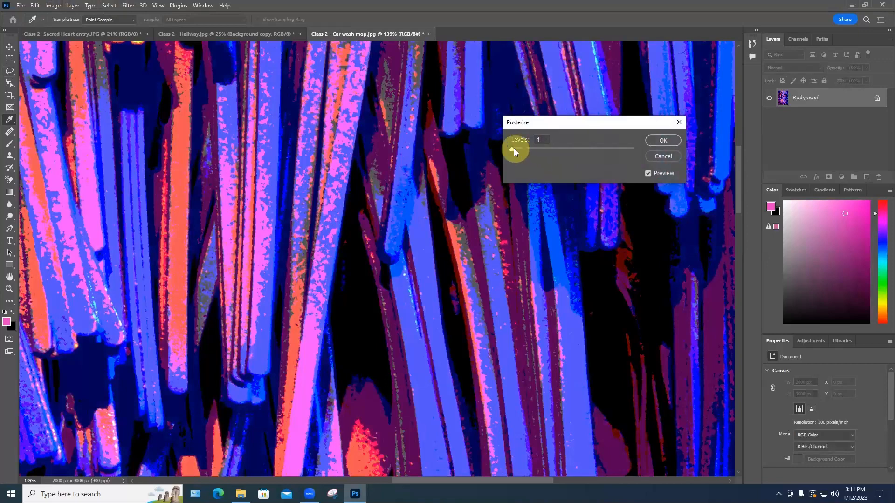
pyautogui.moveTo(514, 150); pyautogui.dragTo(526, 154)
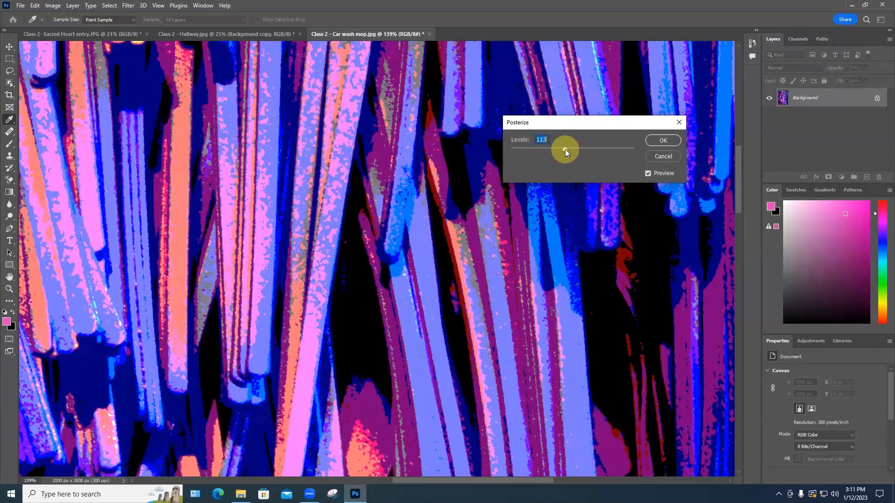
pyautogui.moveTo(564, 149); pyautogui.dragTo(632, 148)
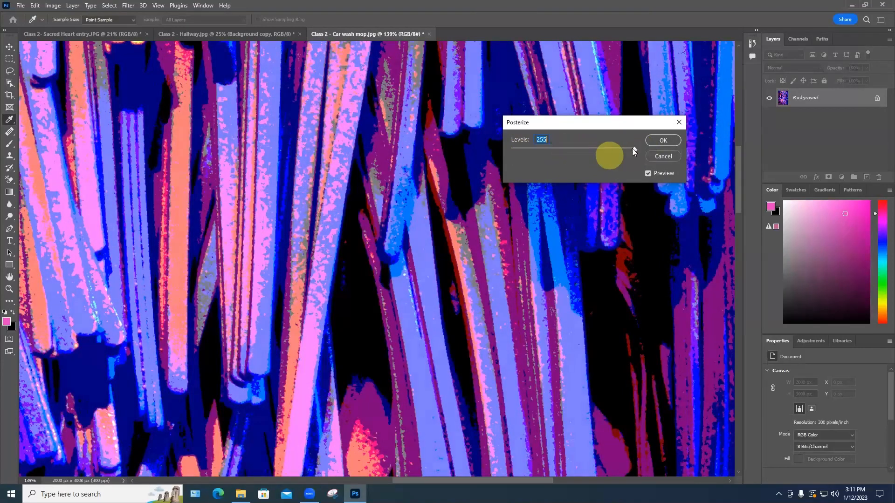
pyautogui.click(658, 155)
pyautogui.press('l')
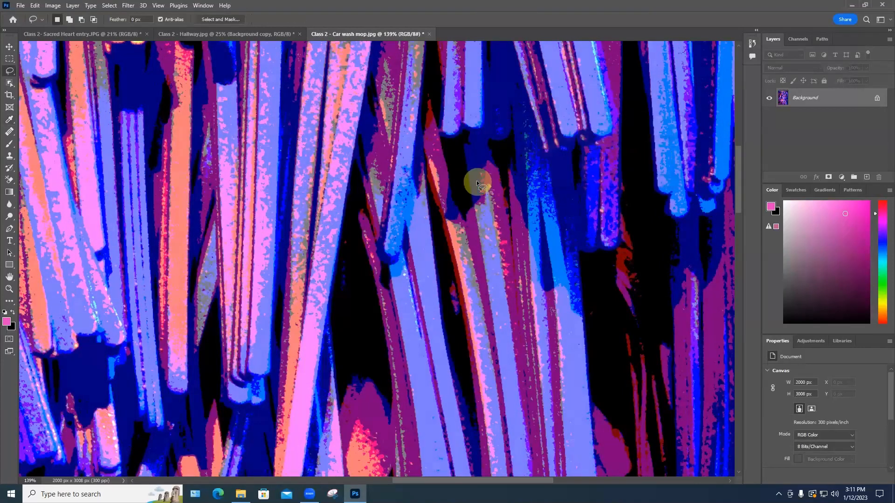
pyautogui.hotkey('ctrl', 'z')
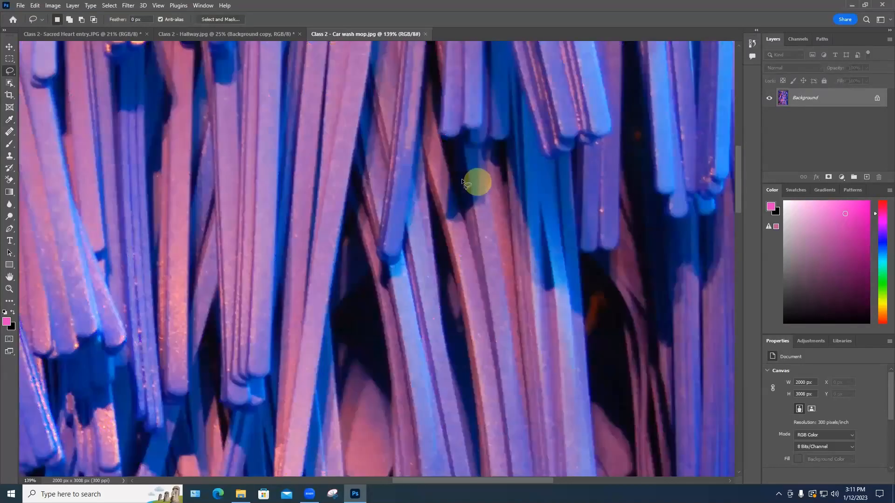
# - Posterize the mop photo with 2 levels, comparing the effect with the original before applying it
pyautogui.scroll(5, 461, 178)
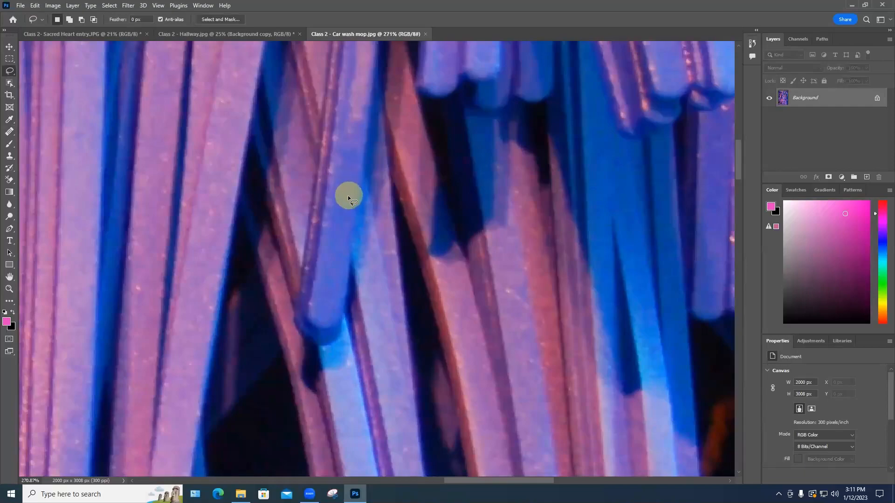
pyautogui.scroll(5, 347, 194)
pyautogui.scroll(-6, 340, 194)
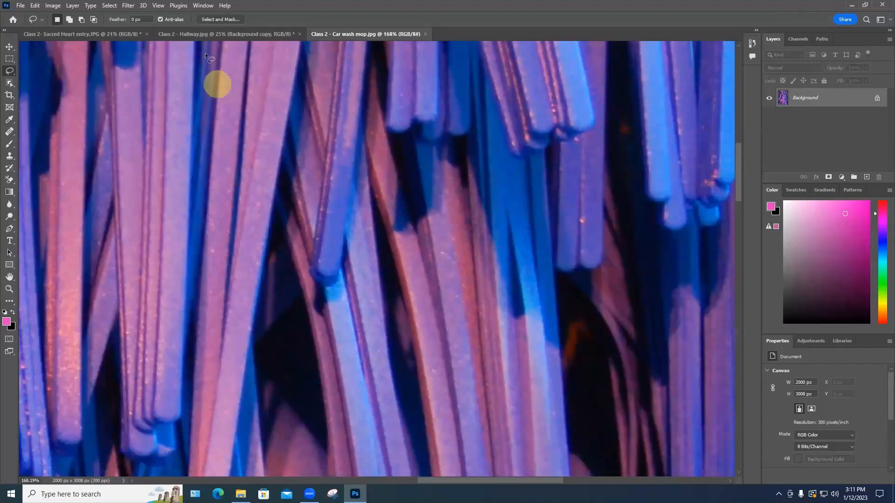
pyautogui.click(53, 6)
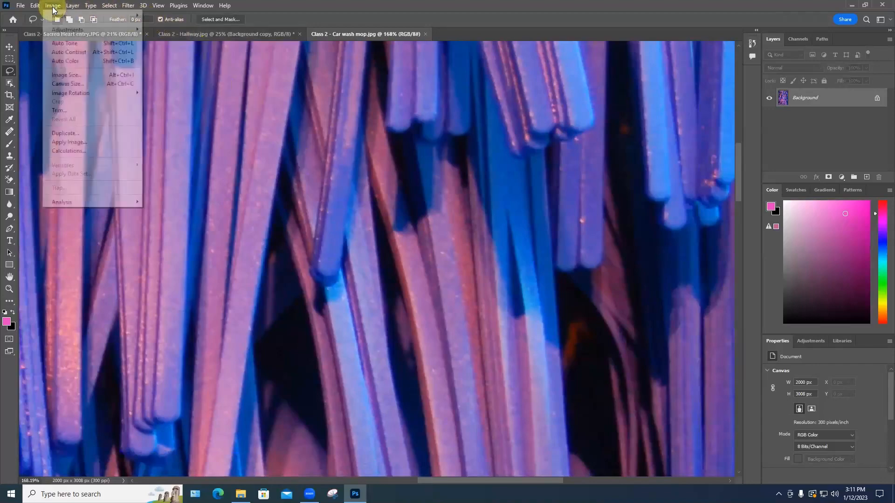
pyautogui.moveTo(65, 31)
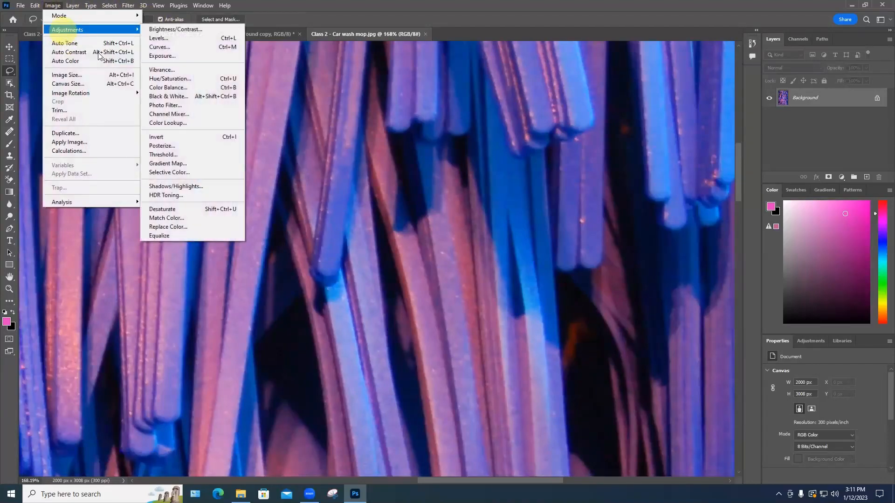
pyautogui.click(161, 146)
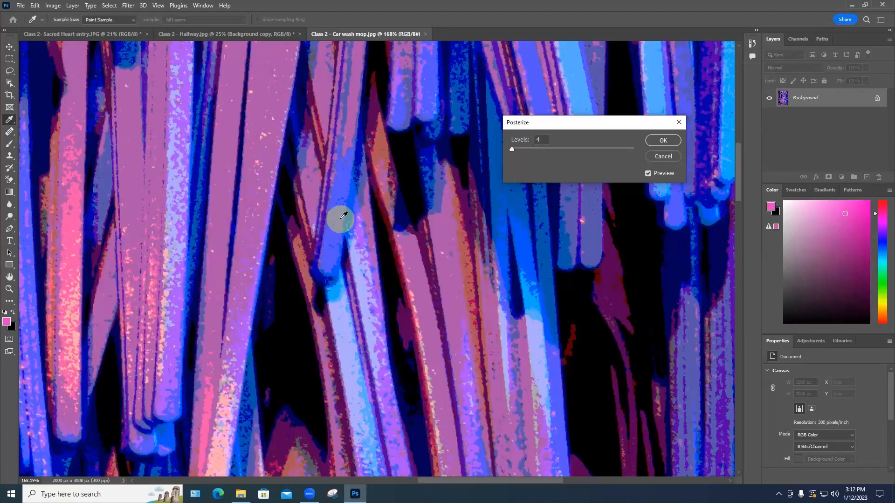
pyautogui.moveTo(510, 148)
pyautogui.mouseDown()
pyautogui.moveTo(631, 150)
pyautogui.moveTo(511, 150)
pyautogui.mouseUp()
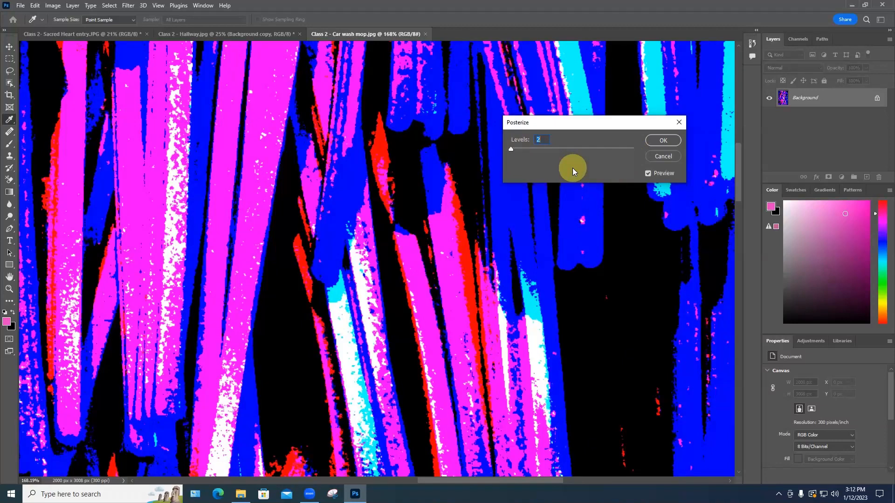
pyautogui.click(647, 174)
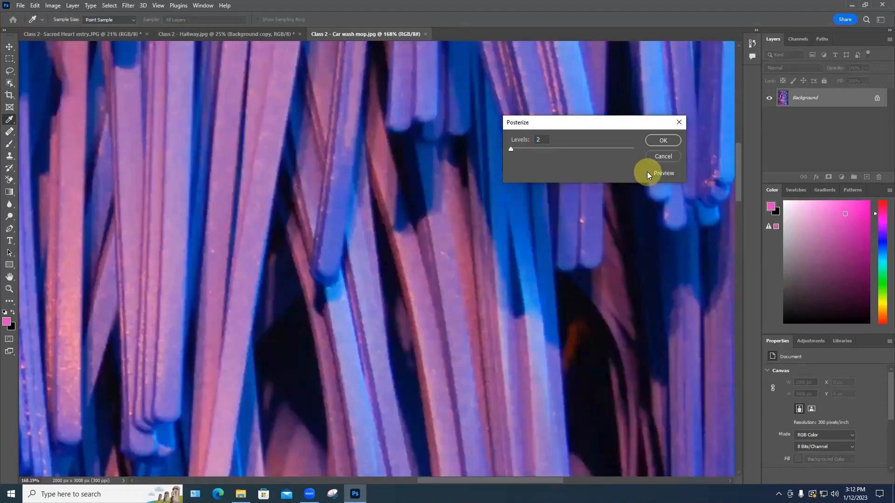
pyautogui.click(648, 173)
pyautogui.click(661, 141)
pyautogui.press('l')
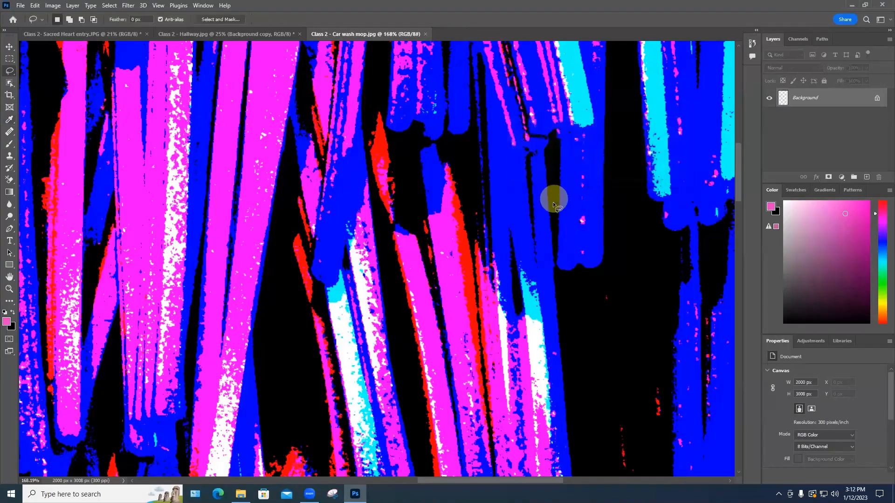
# - View the whole posterized mop photo and undo the 2-level posterization
pyautogui.scroll(-2, 553, 202)
pyautogui.scroll(-6, 552, 203)
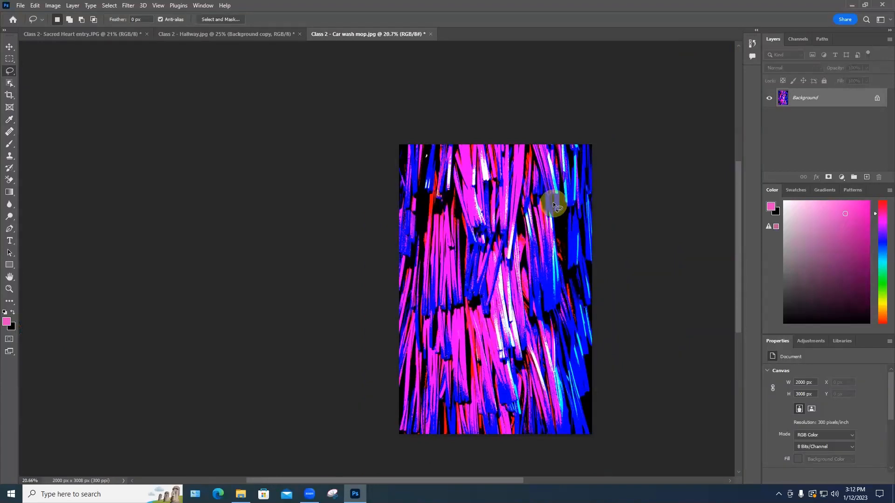
pyautogui.hotkey('ctrl', 'z')
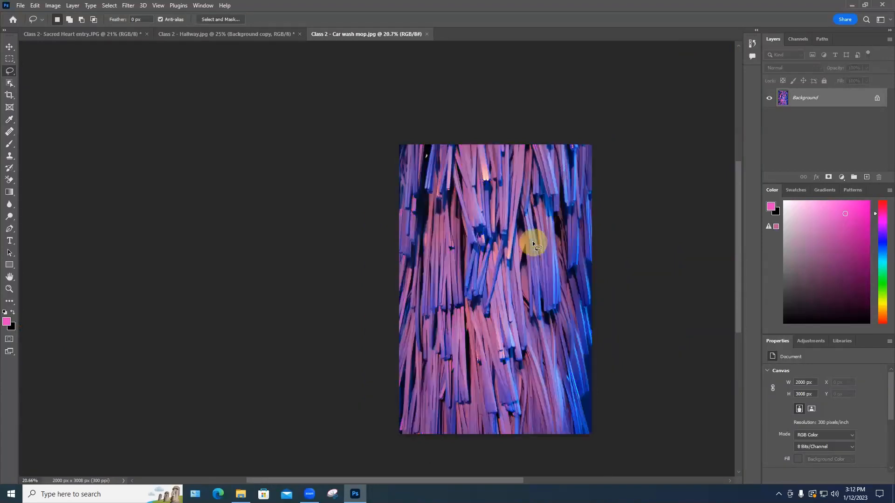
# - Examine the pink and blue strands of the original mop photo up close and as a whole
pyautogui.scroll(2, 532, 242)
pyautogui.scroll(2, 532, 241)
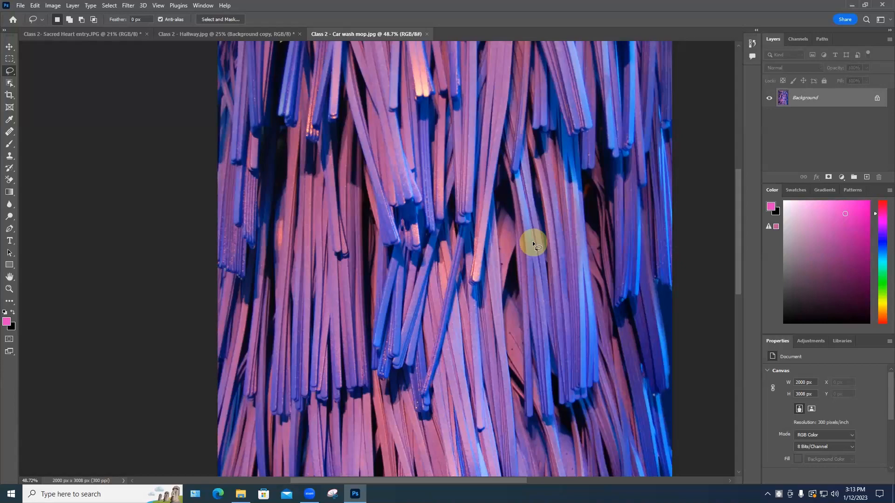
pyautogui.scroll(-5, 532, 241)
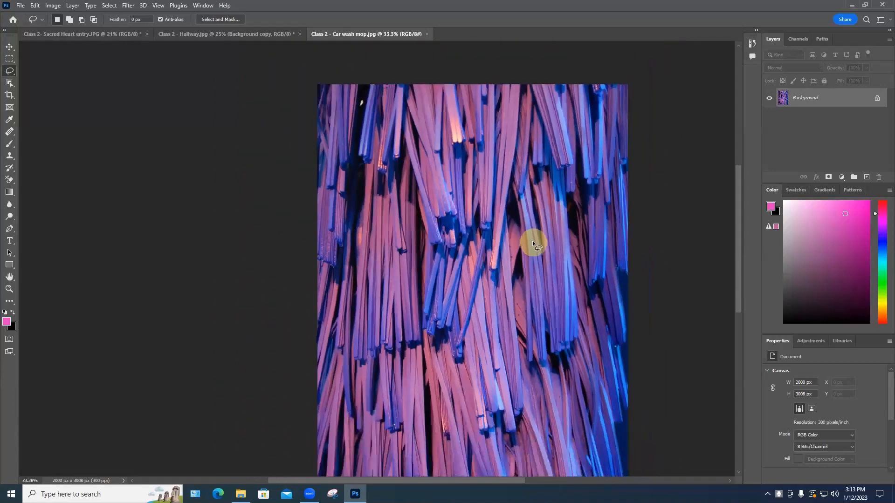
pyautogui.scroll(3, 533, 274)
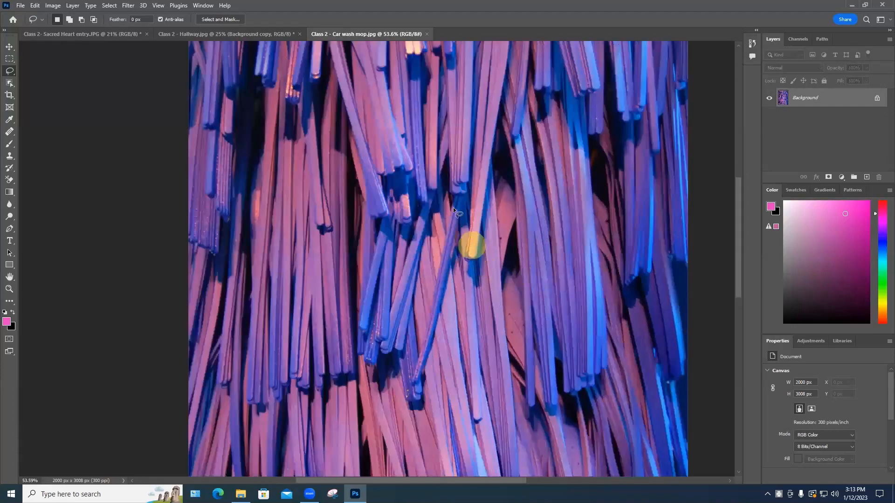
pyautogui.scroll(4, 462, 182)
pyautogui.click(293, 199)
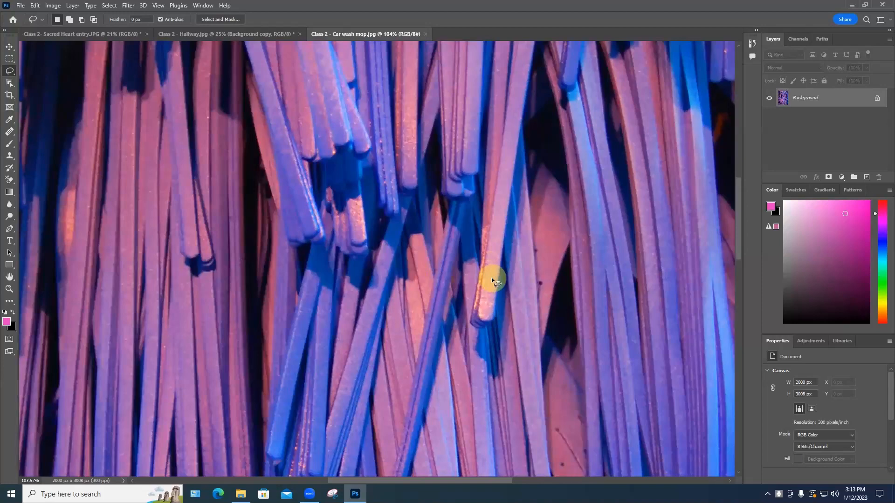
pyautogui.scroll(-8, 491, 277)
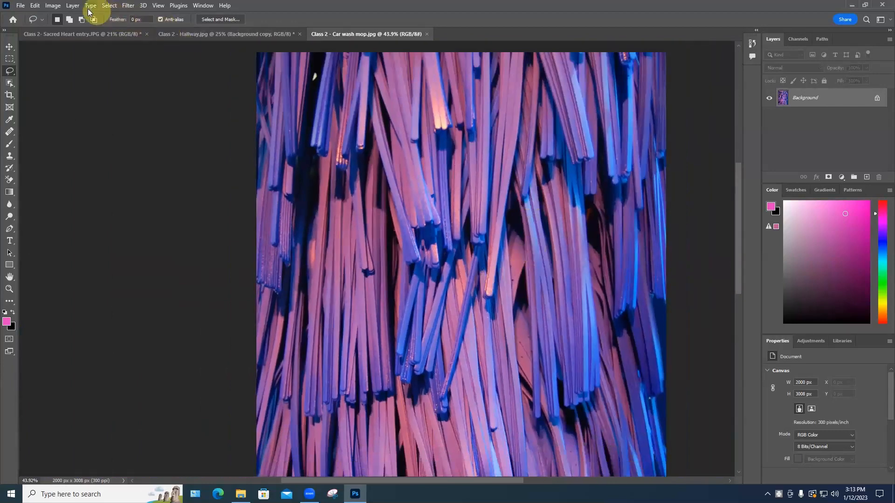
# - Start Replace Color on the mop photo, sample a light blue strand as the target color, and set the fuzziness to 30
pyautogui.click(54, 7)
pyautogui.moveTo(71, 30)
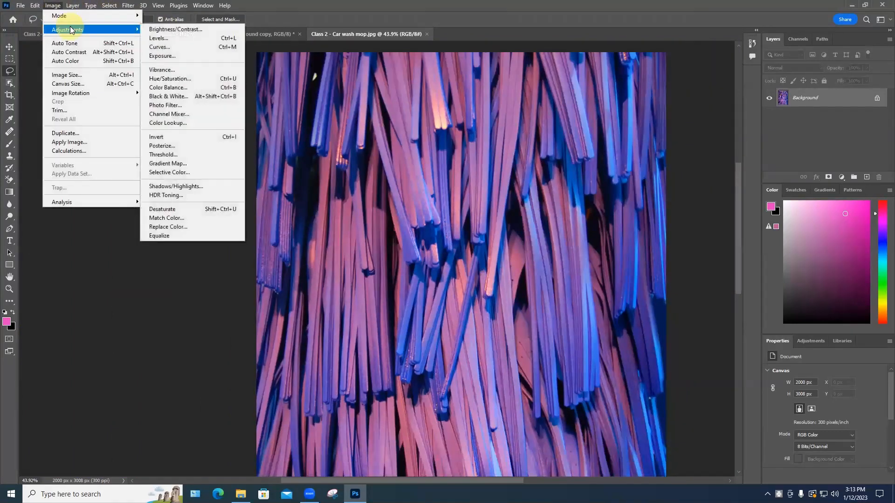
pyautogui.click(169, 228)
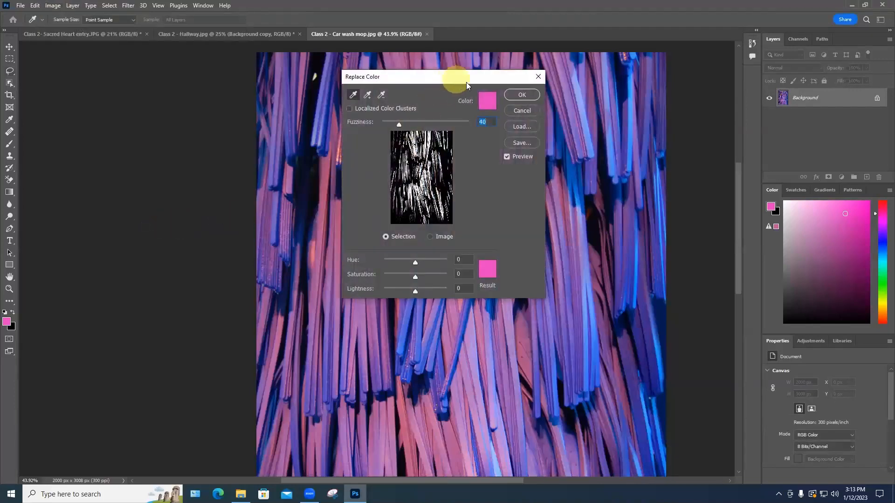
pyautogui.moveTo(466, 82); pyautogui.dragTo(183, 72)
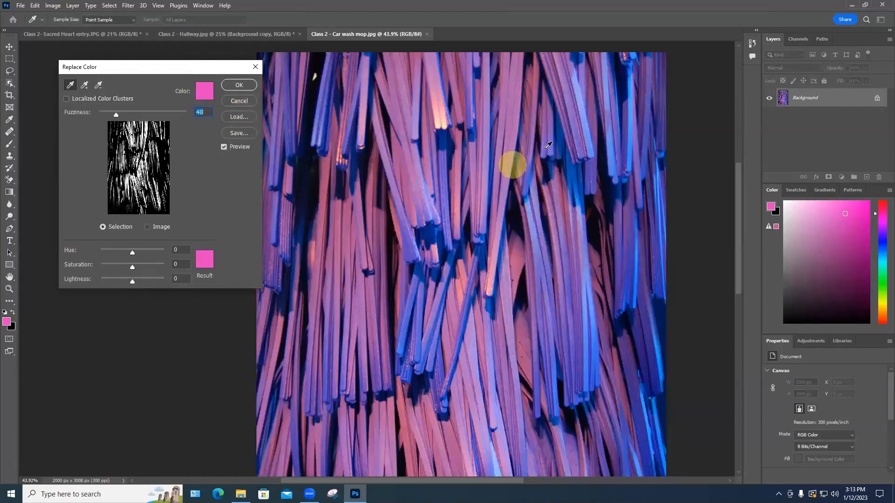
pyautogui.click(590, 140)
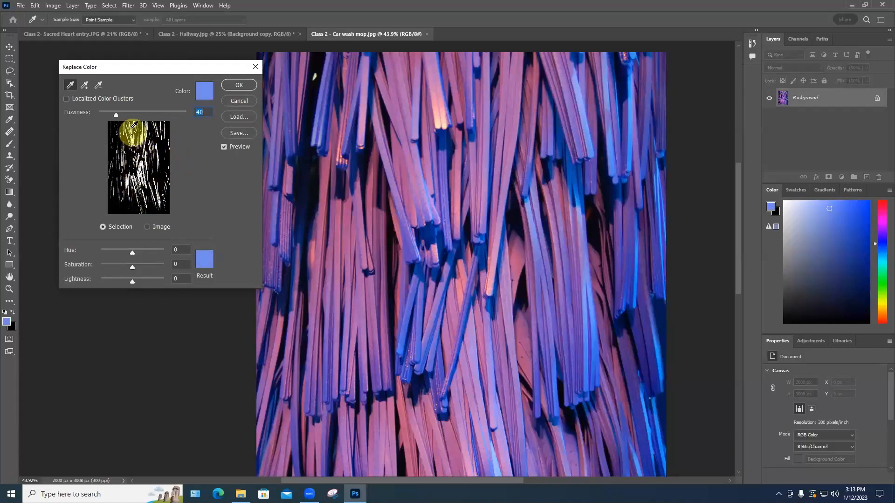
pyautogui.moveTo(116, 114)
pyautogui.mouseDown()
pyautogui.moveTo(169, 118)
pyautogui.moveTo(100, 114)
pyautogui.moveTo(112, 119)
pyautogui.mouseUp()
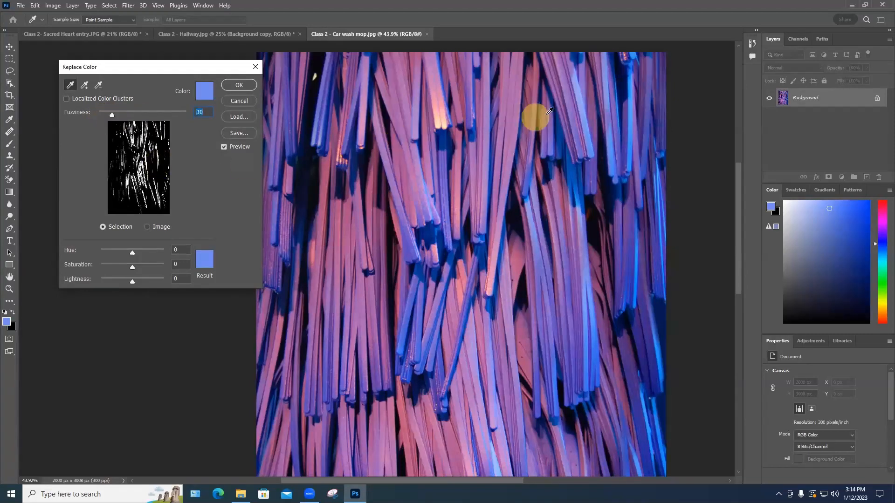
# - Shift the sampled blue to green with a hue of -113 and widen the fuzziness to 51
pyautogui.moveTo(130, 253)
pyautogui.mouseDown()
pyautogui.moveTo(187, 258)
pyautogui.moveTo(79, 253)
pyautogui.moveTo(131, 253)
pyautogui.moveTo(113, 253)
pyautogui.mouseUp()
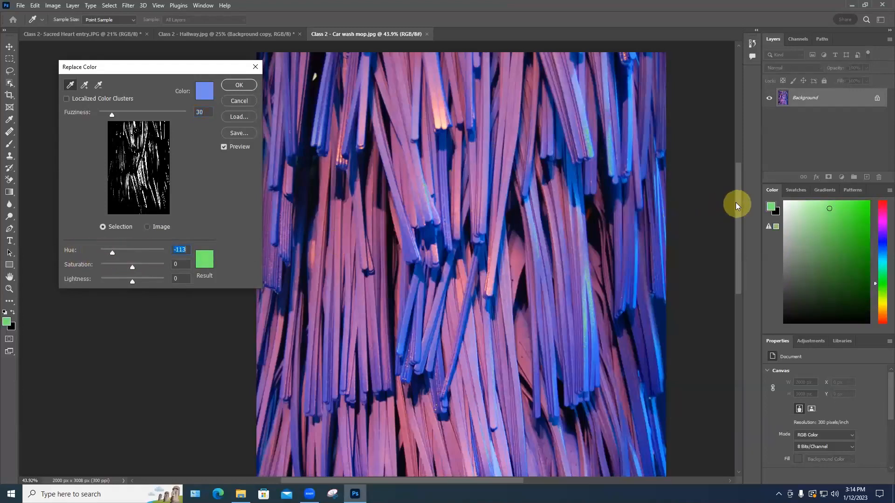
pyautogui.moveTo(735, 202)
pyautogui.mouseDown()
pyautogui.moveTo(734, 149)
pyautogui.moveTo(730, 201)
pyautogui.mouseUp()
pyautogui.scroll(-2, 730, 201)
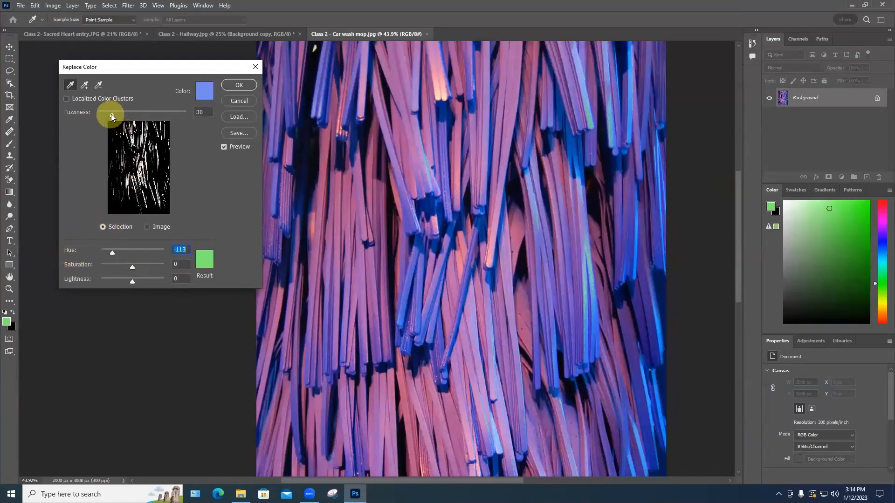
pyautogui.moveTo(111, 116); pyautogui.dragTo(121, 114)
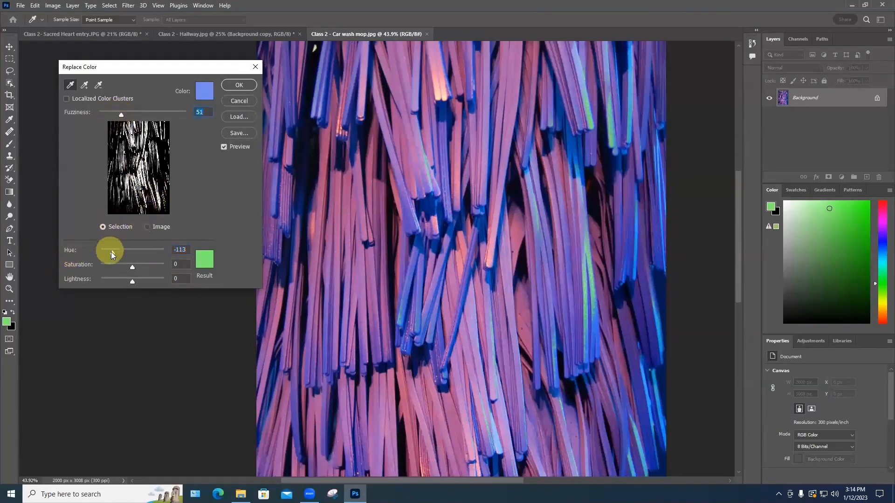
# - Try a yellow replacement at hue -180, raise the fuzziness to 113, and set the hue to +79 for pink
pyautogui.moveTo(111, 251)
pyautogui.mouseDown()
pyautogui.moveTo(142, 250)
pyautogui.moveTo(97, 247)
pyautogui.mouseUp()
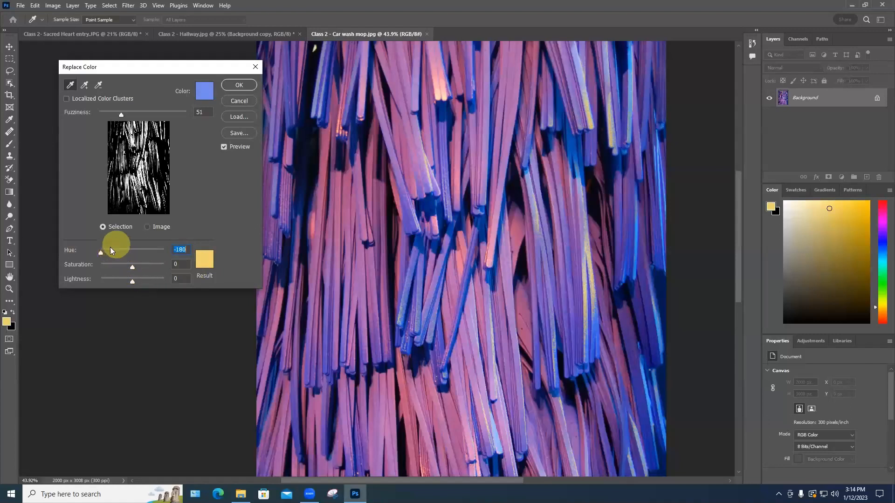
pyautogui.moveTo(100, 253)
pyautogui.mouseDown()
pyautogui.moveTo(130, 254)
pyautogui.moveTo(90, 254)
pyautogui.mouseUp()
pyautogui.moveTo(122, 116); pyautogui.dragTo(148, 116)
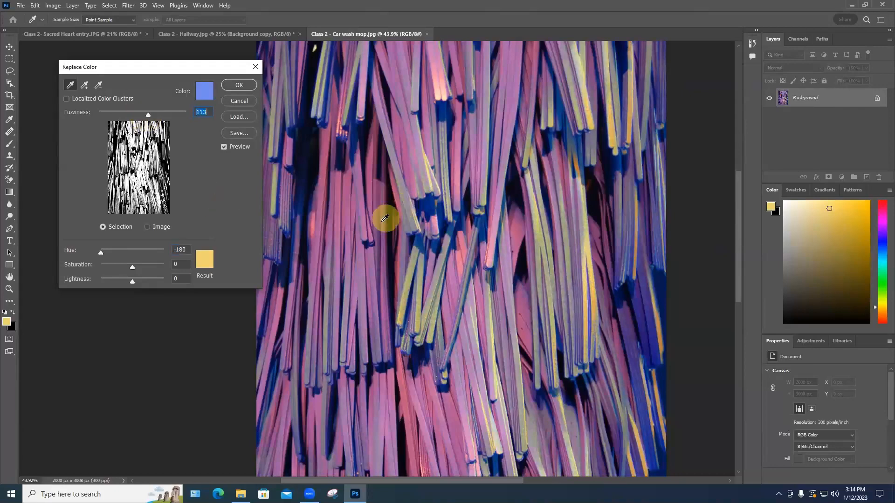
pyautogui.moveTo(101, 255)
pyautogui.mouseDown()
pyautogui.moveTo(147, 253)
pyautogui.moveTo(94, 253)
pyautogui.mouseUp()
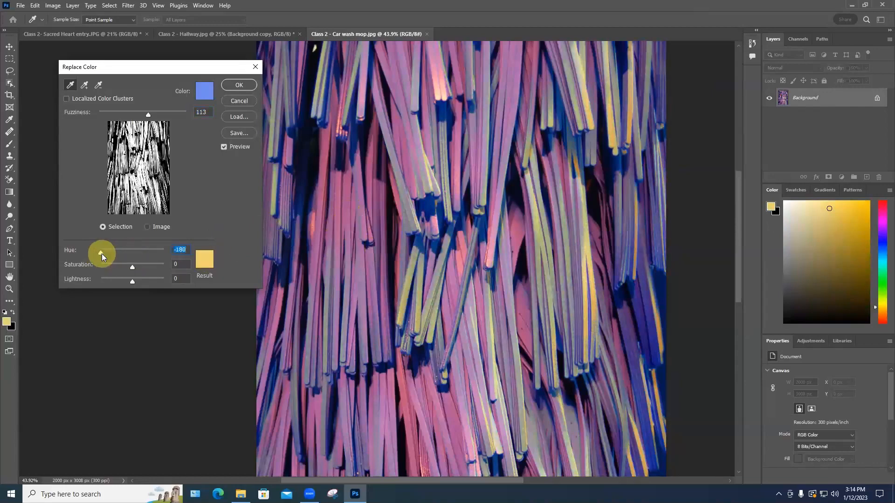
pyautogui.moveTo(102, 254); pyautogui.dragTo(146, 257)
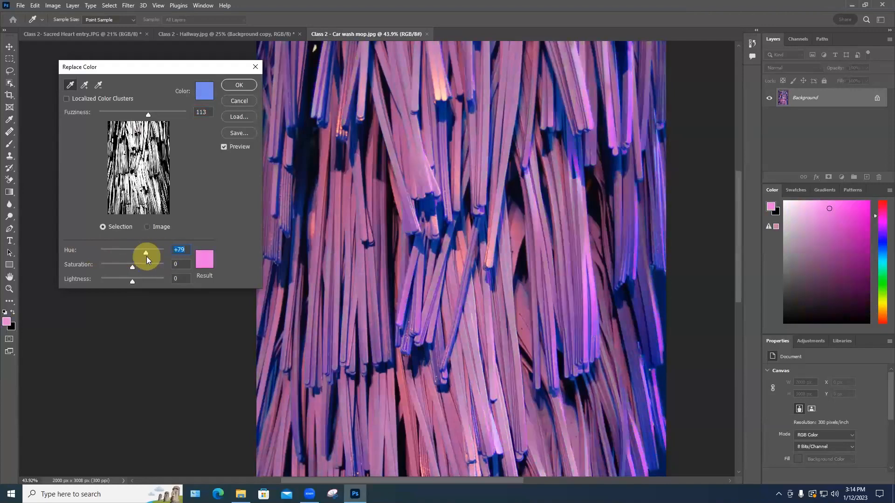